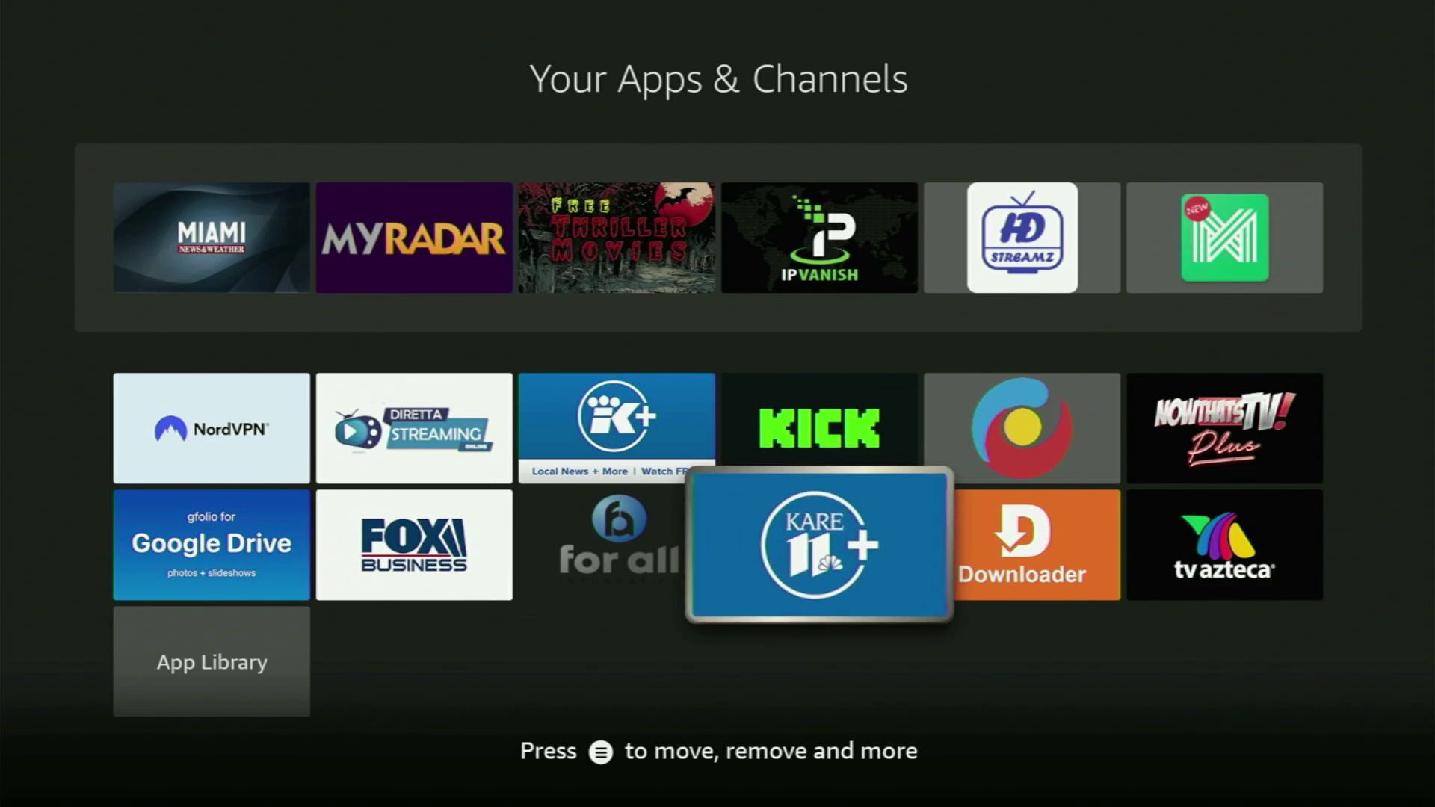
{"action": "key", "text": "Right"}
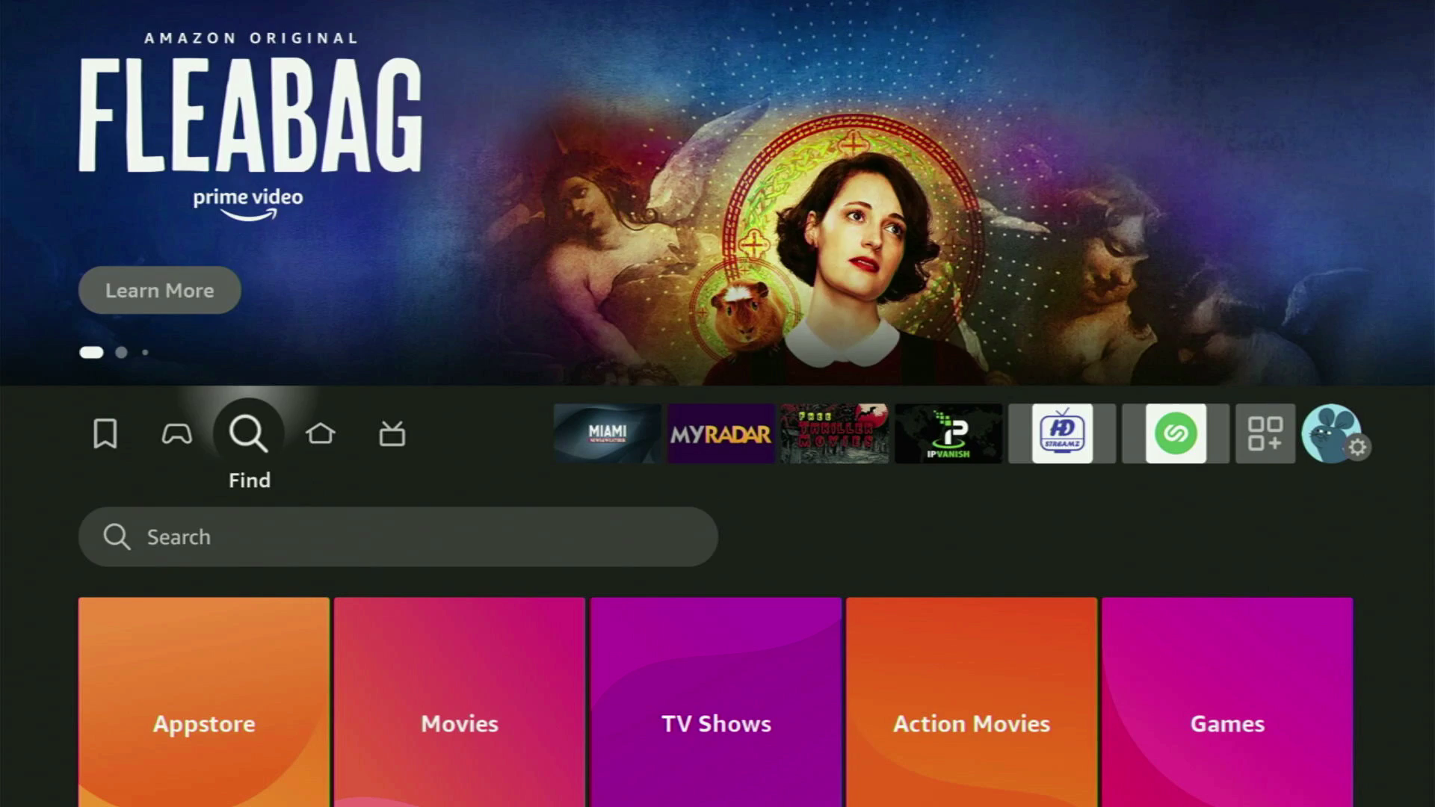
Spell 'Dow' on the Find page's search keyboard.
{"action": "key", "text": "Down"}
{"action": "key", "text": "Return"}
{"action": "key", "text": "Right"}
{"action": "key", "text": "Right"}
{"action": "key", "text": "Right"}
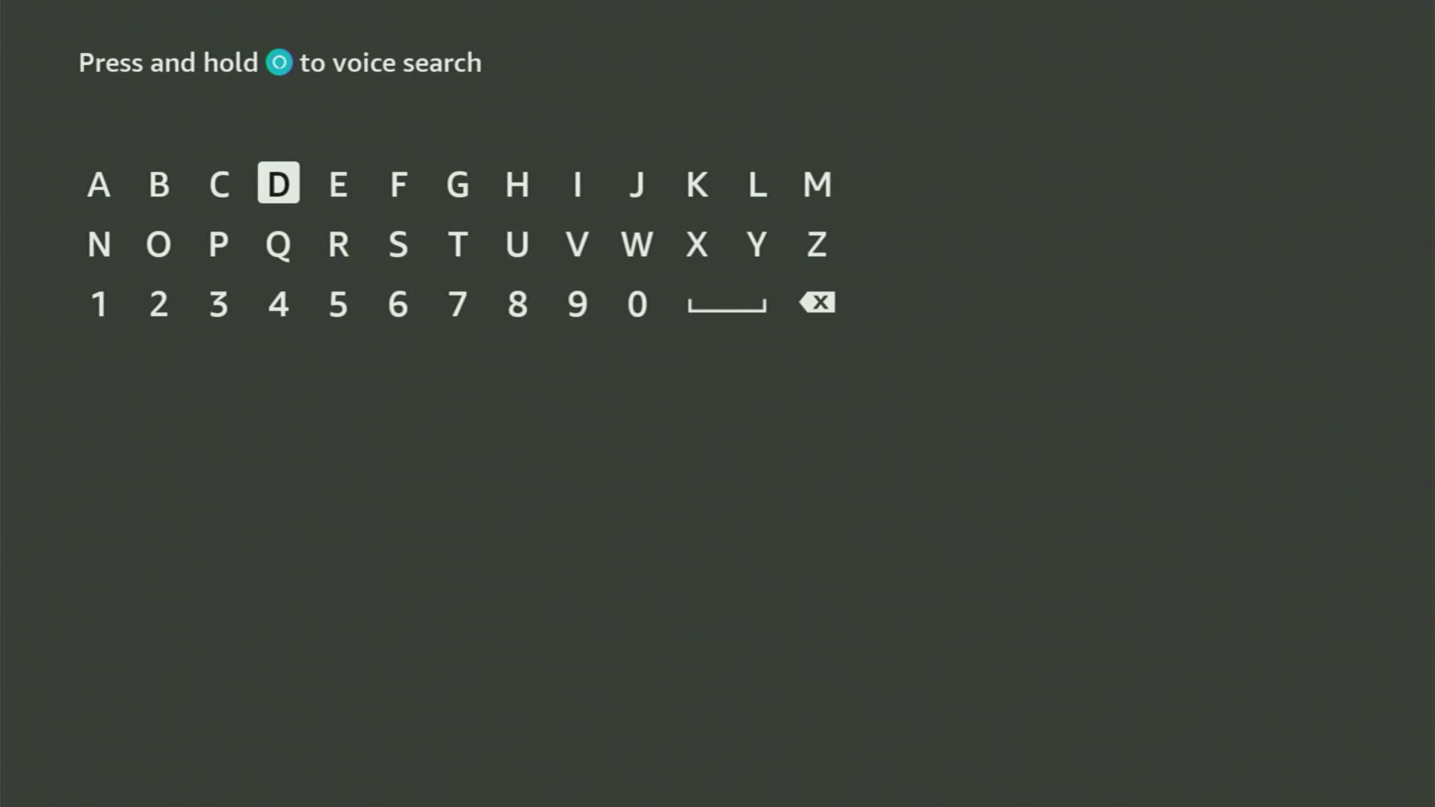
{"action": "key", "text": "Return"}
{"action": "key", "text": "Down"}
{"action": "key", "text": "Left"}
{"action": "key", "text": "Left"}
{"action": "key", "text": "Return"}
{"action": "key", "text": "Right"}
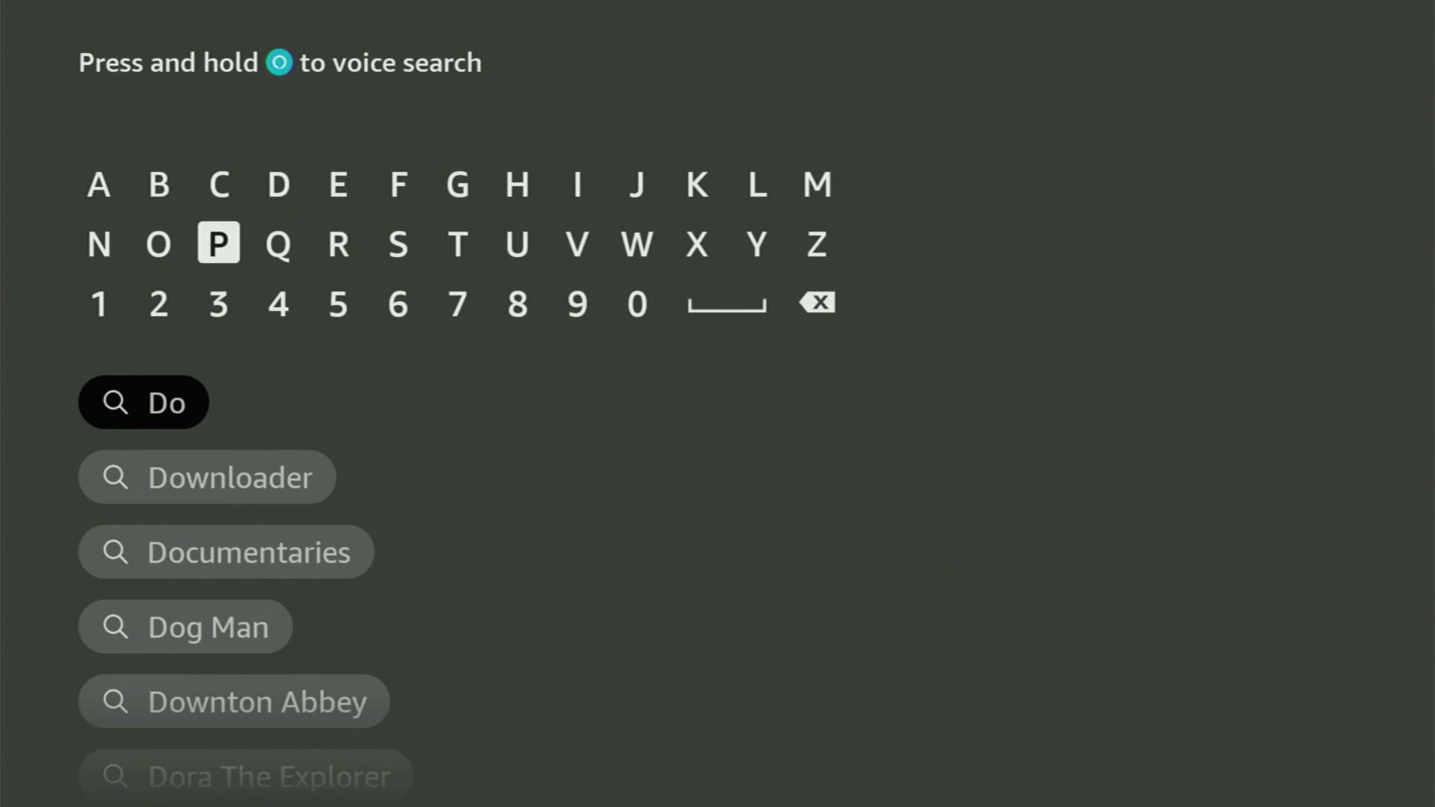
{"action": "key", "text": "Right"}
{"action": "key", "text": "Right"}
{"action": "key", "text": "Right"}
{"action": "key", "text": "Right"}
{"action": "key", "text": "Return"}
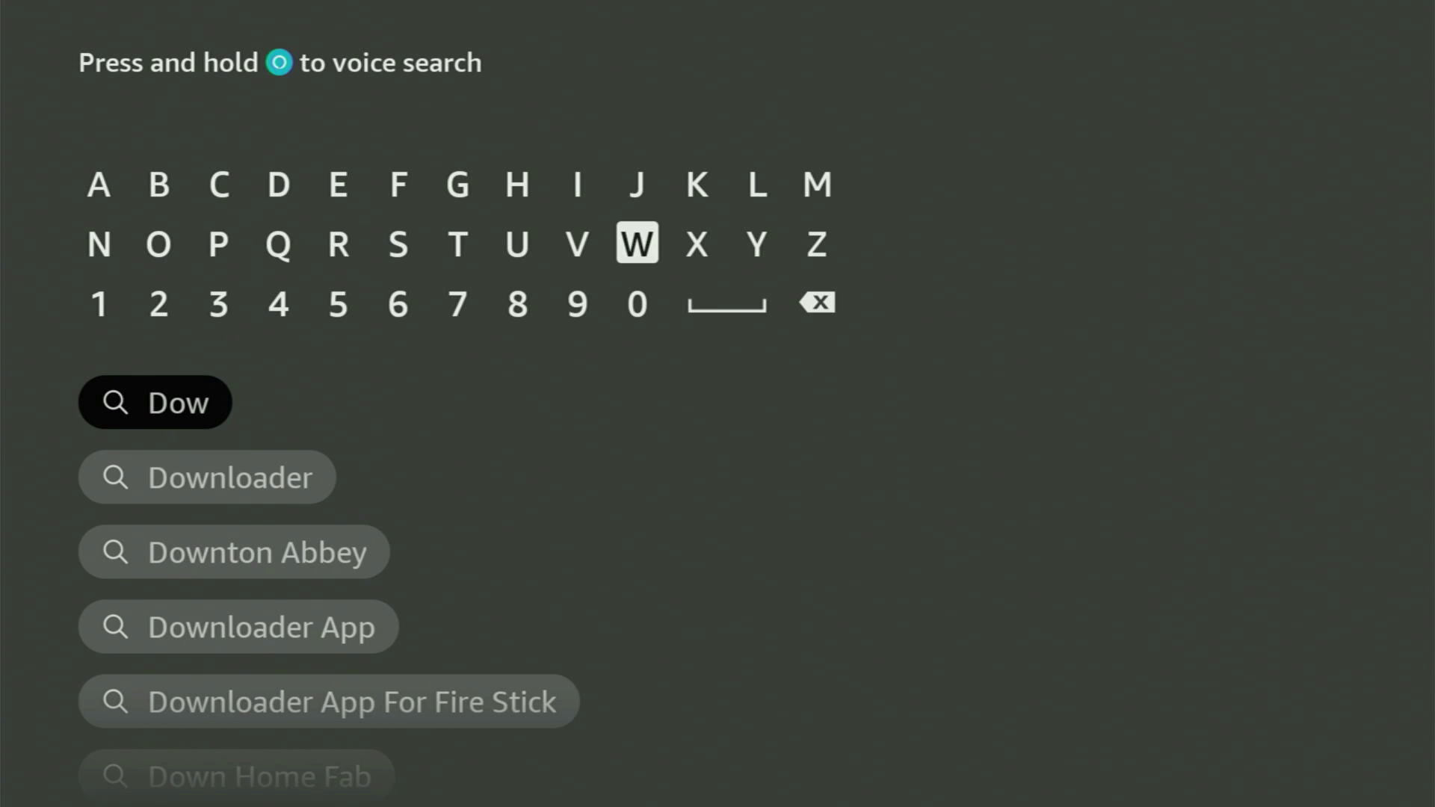
Run the Downloader suggestion, browse the matching apps and results, then return Home.
{"action": "key", "text": "Down"}
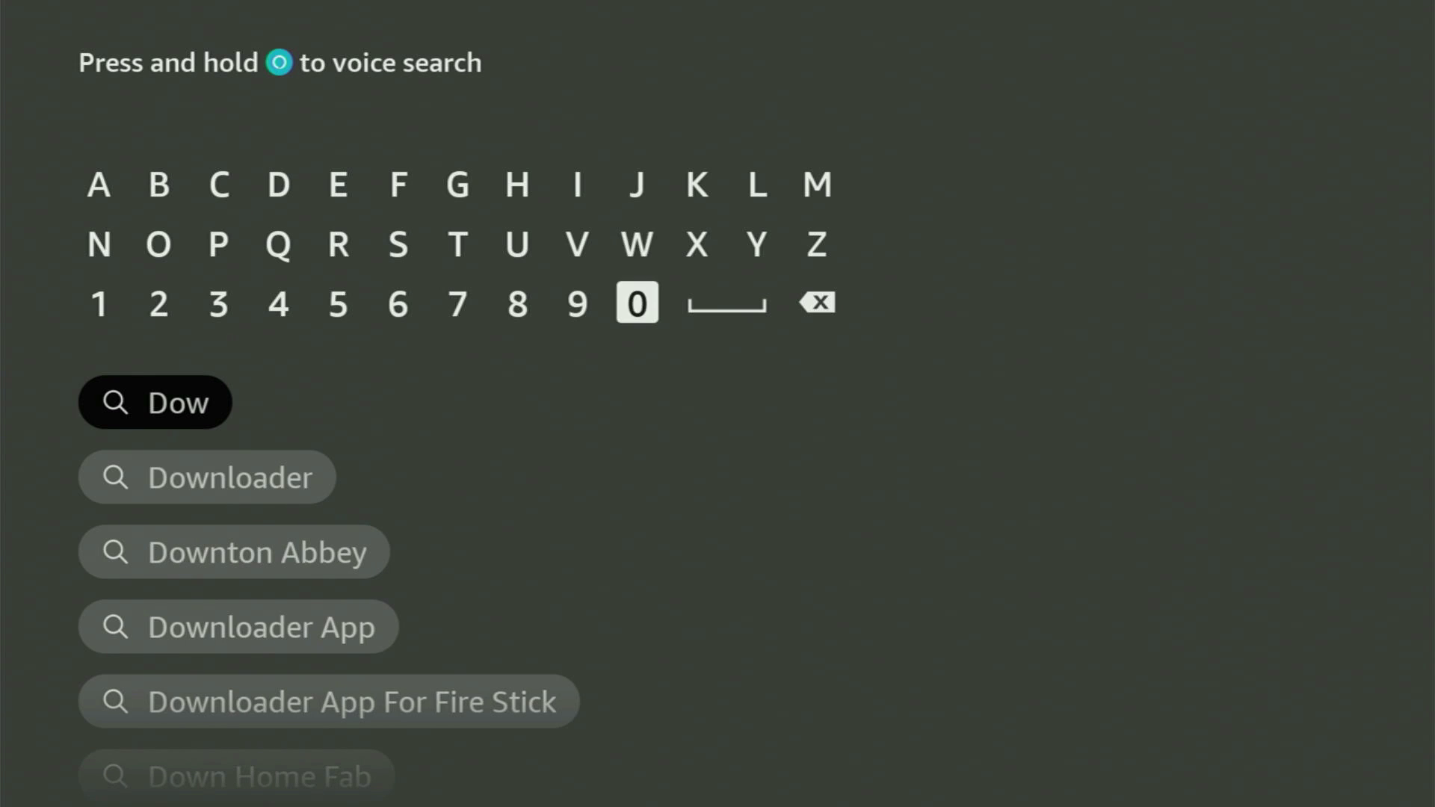
{"action": "key", "text": "Down"}
{"action": "key", "text": "Down"}
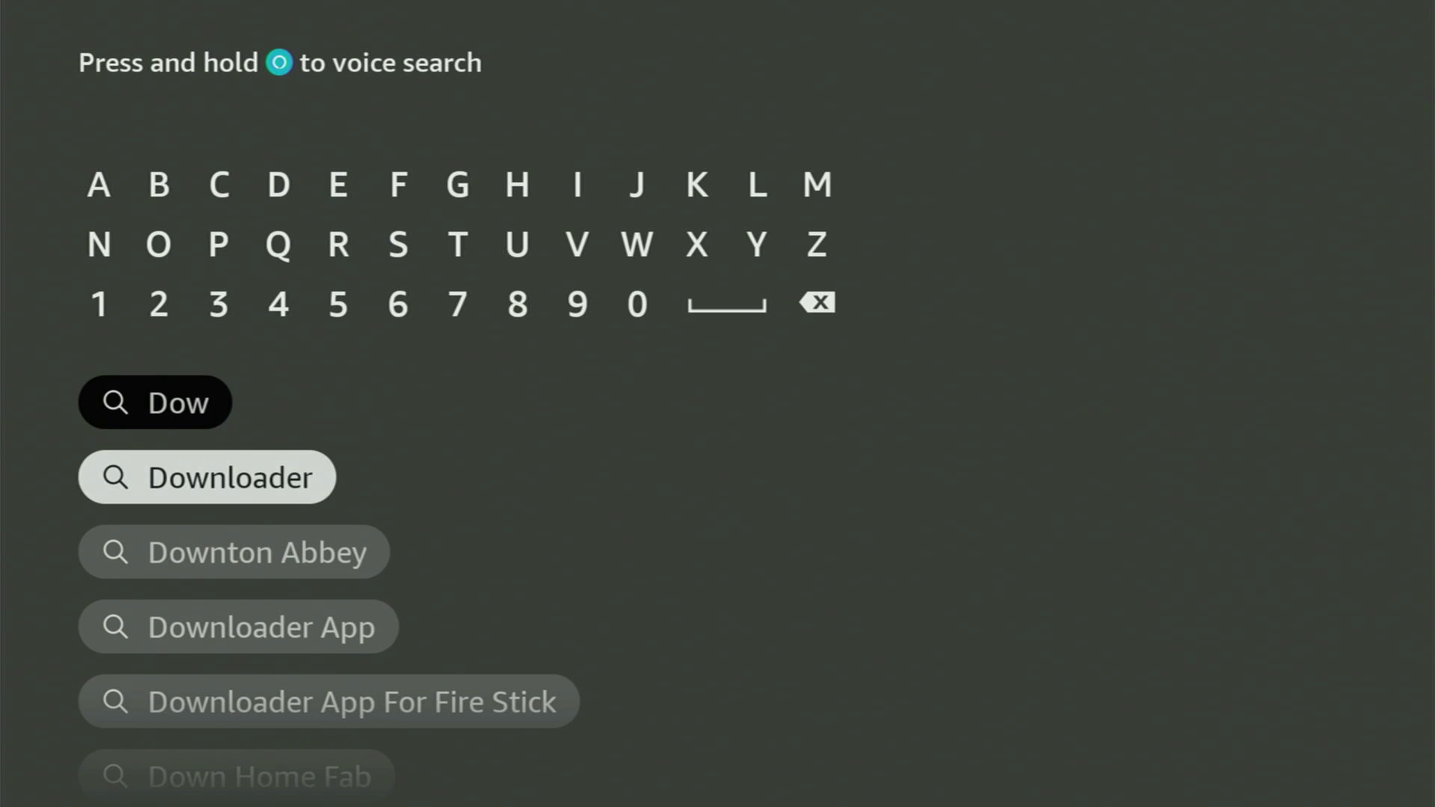
{"action": "key", "text": "Return"}
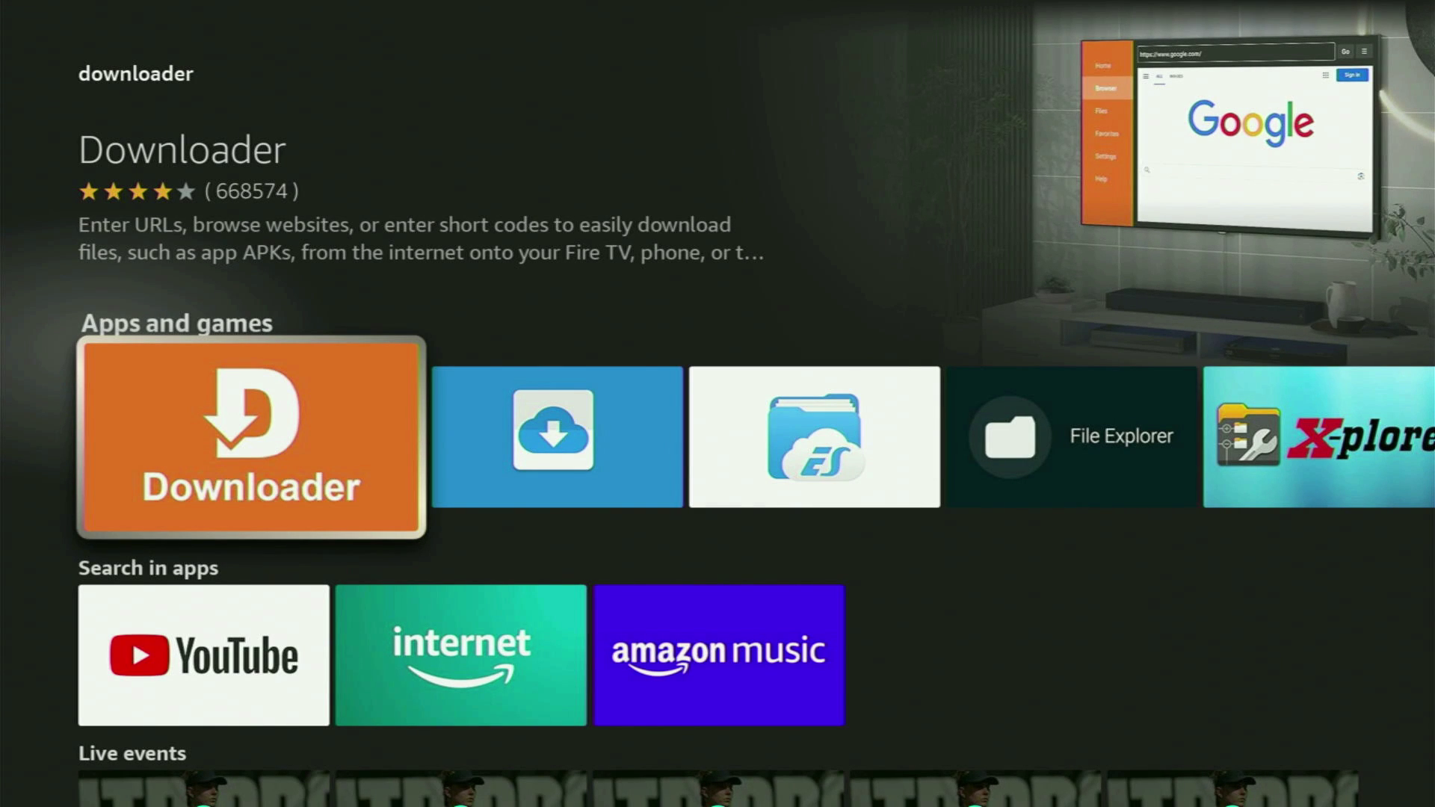
{"action": "key", "text": "Right"}
{"action": "key", "text": "Right"}
{"action": "key", "text": "Right"}
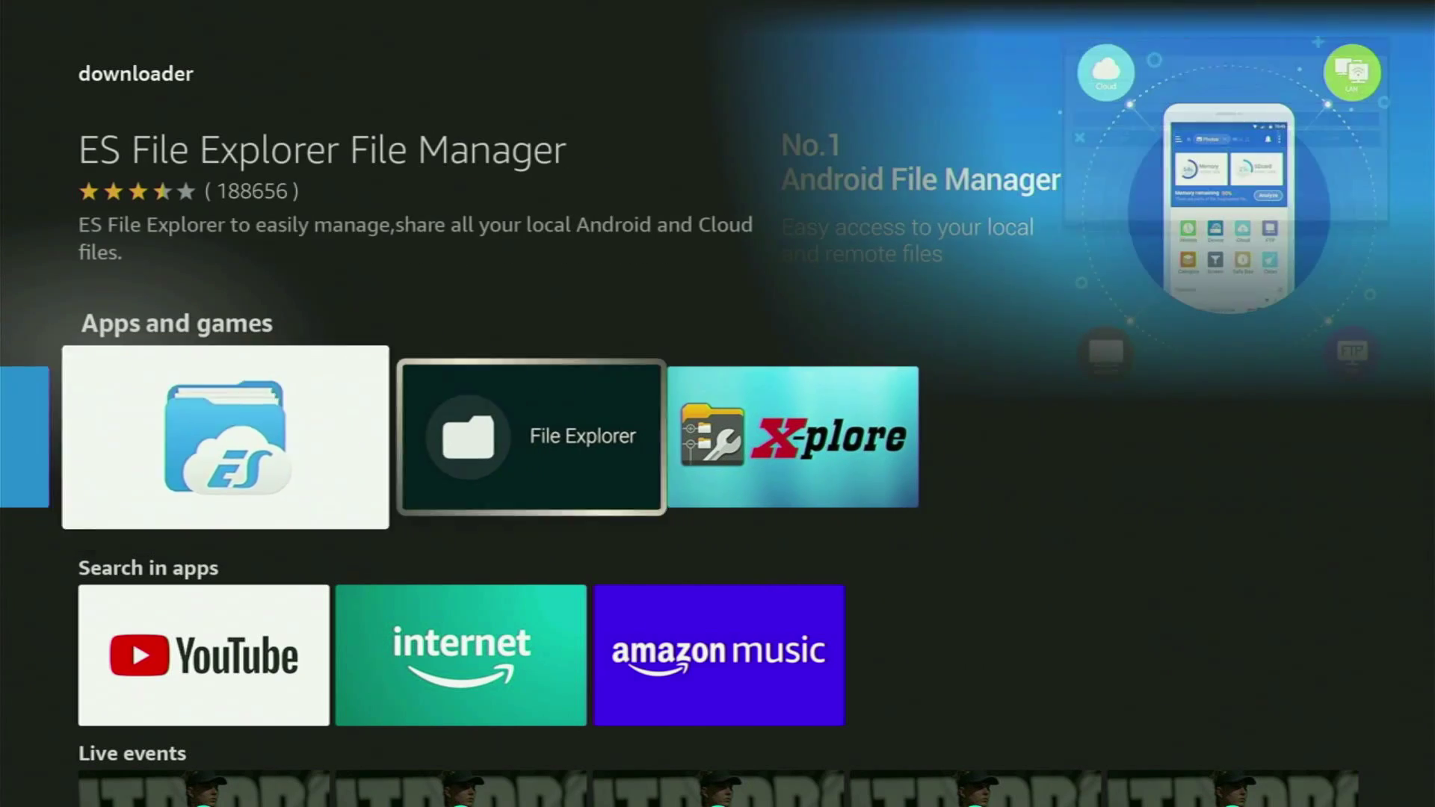
{"action": "key", "text": "Right"}
{"action": "key", "text": "Down"}
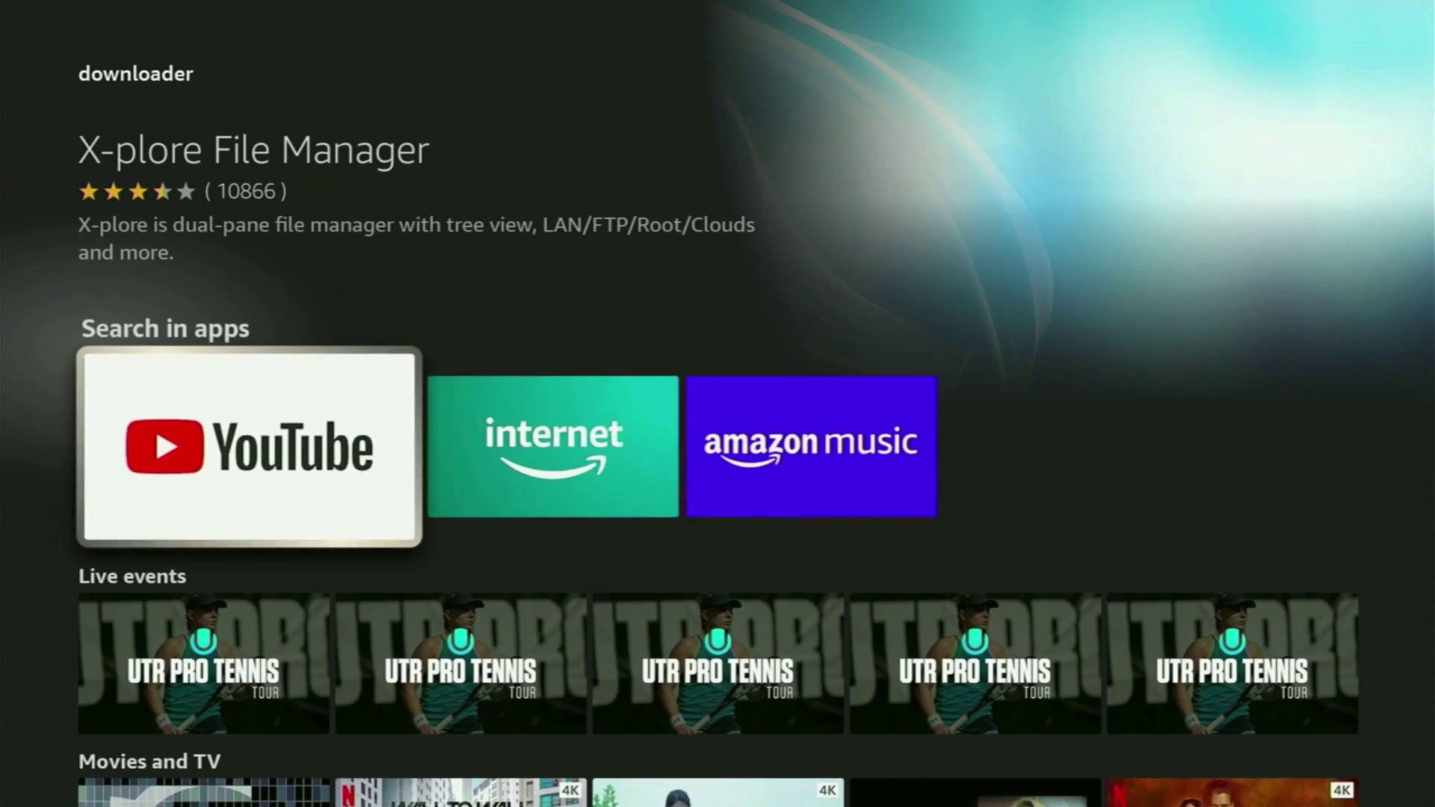
{"action": "key", "text": "Down"}
{"action": "key", "text": "Down"}
{"action": "key", "text": "Down"}
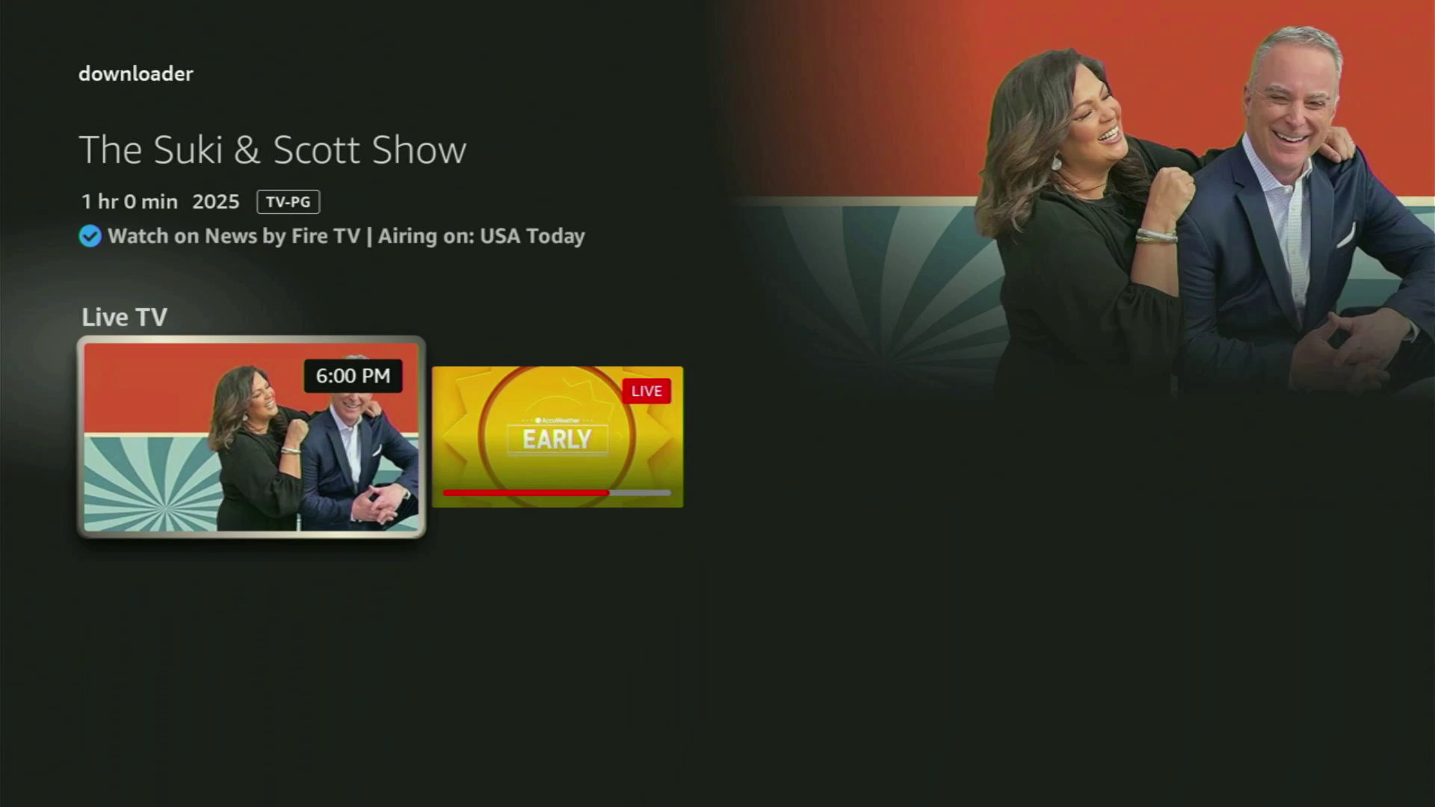
{"action": "key", "text": "Home"}
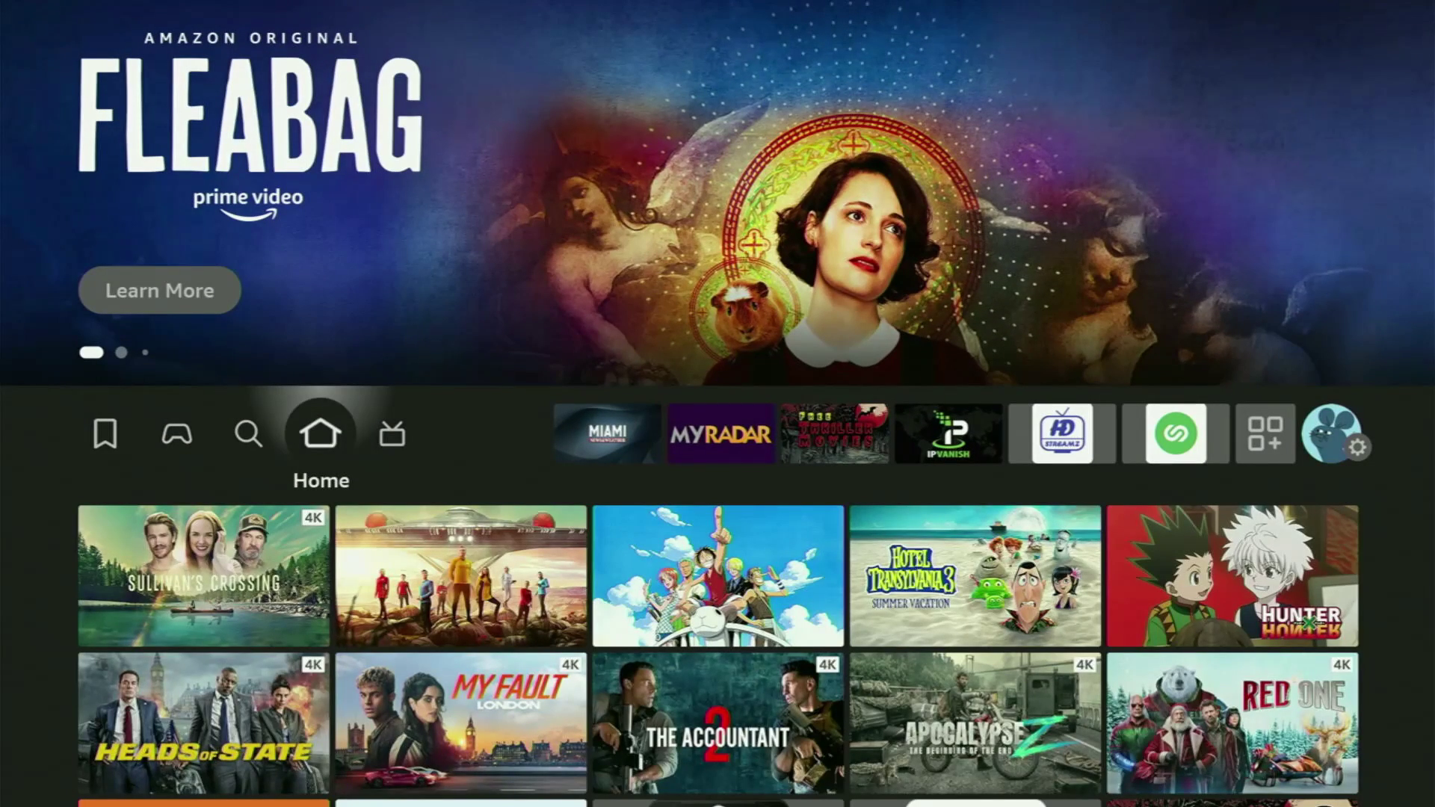
Go to Settings and enter My Fire TV.
{"action": "key", "text": "Right"}
{"action": "key", "text": "Right"}
{"action": "key", "text": "Right"}
{"action": "key", "text": "Right"}
{"action": "key", "text": "Right"}
{"action": "key", "text": "Right"}
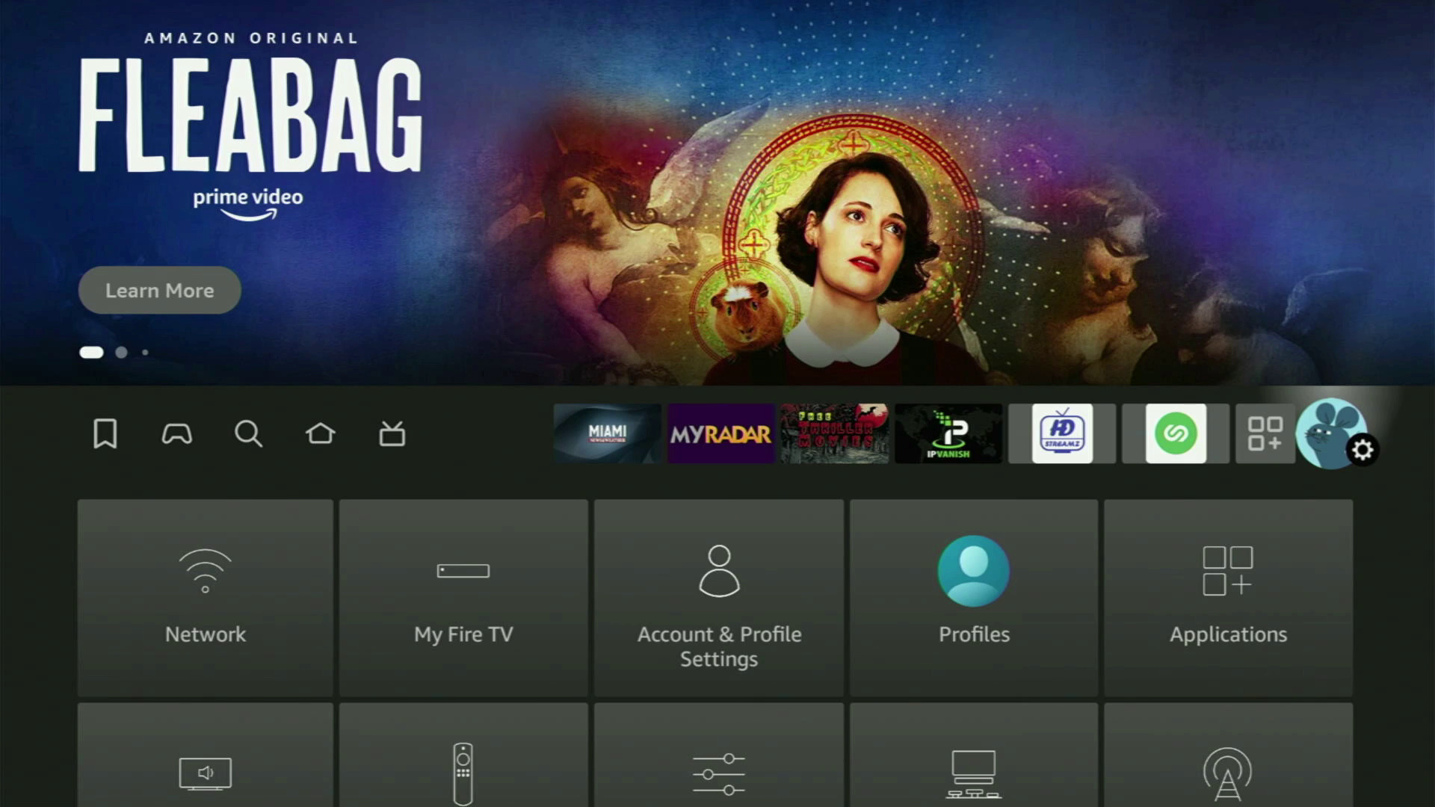
{"action": "key", "text": "Down"}
{"action": "key", "text": "Right"}
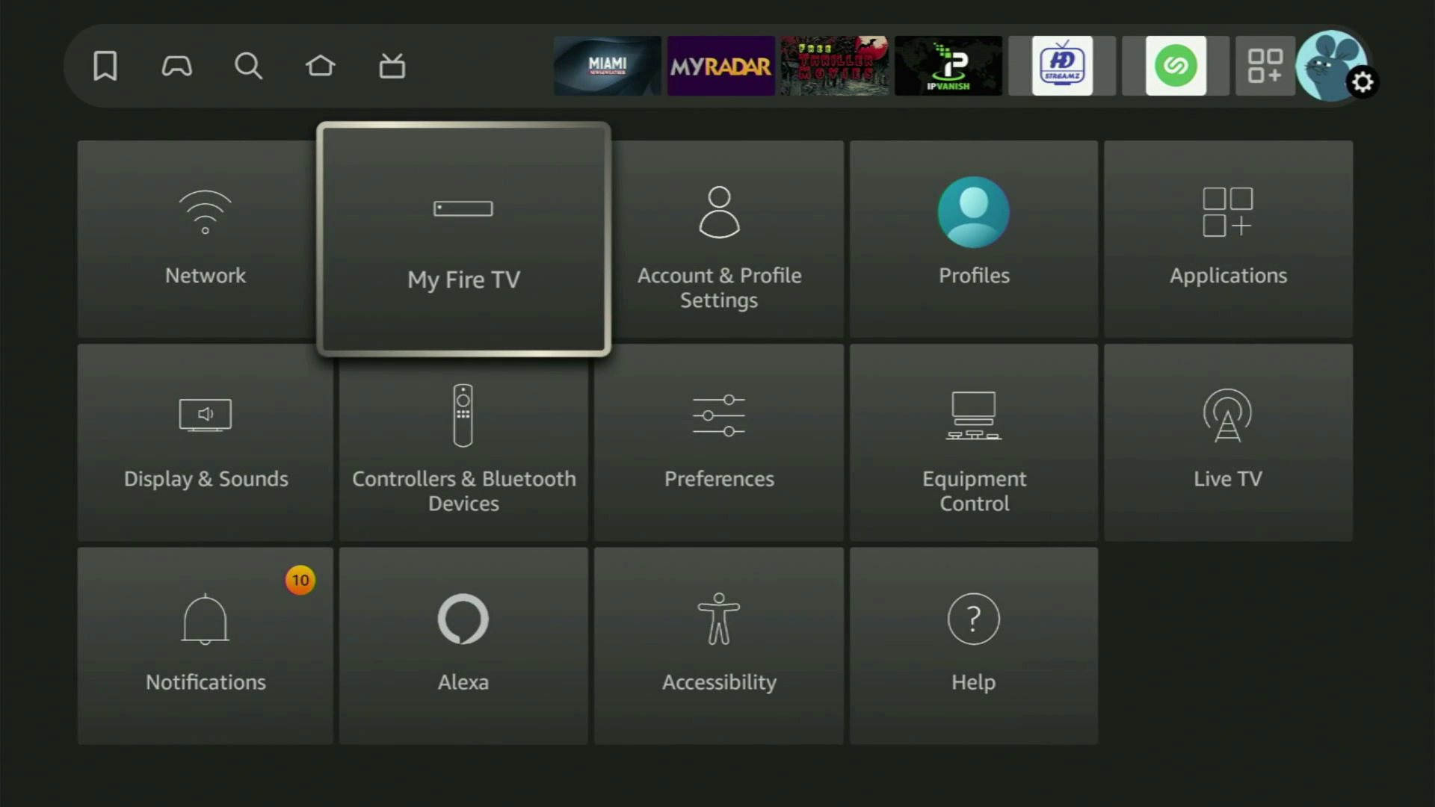
{"action": "key", "text": "Return"}
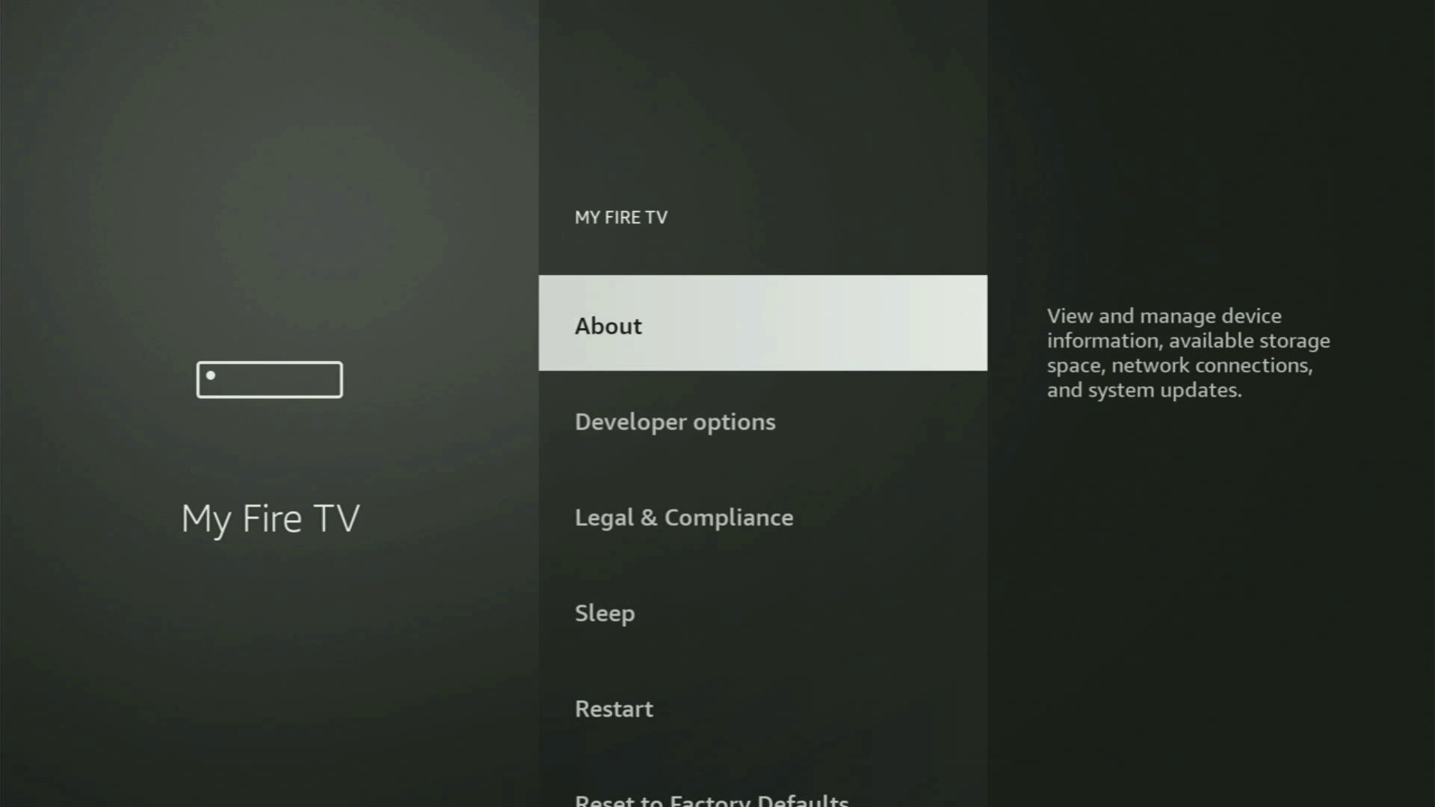
Browse About, Developer options, Sleep and Restart, ending back on About.
{"action": "key", "text": "Down"}
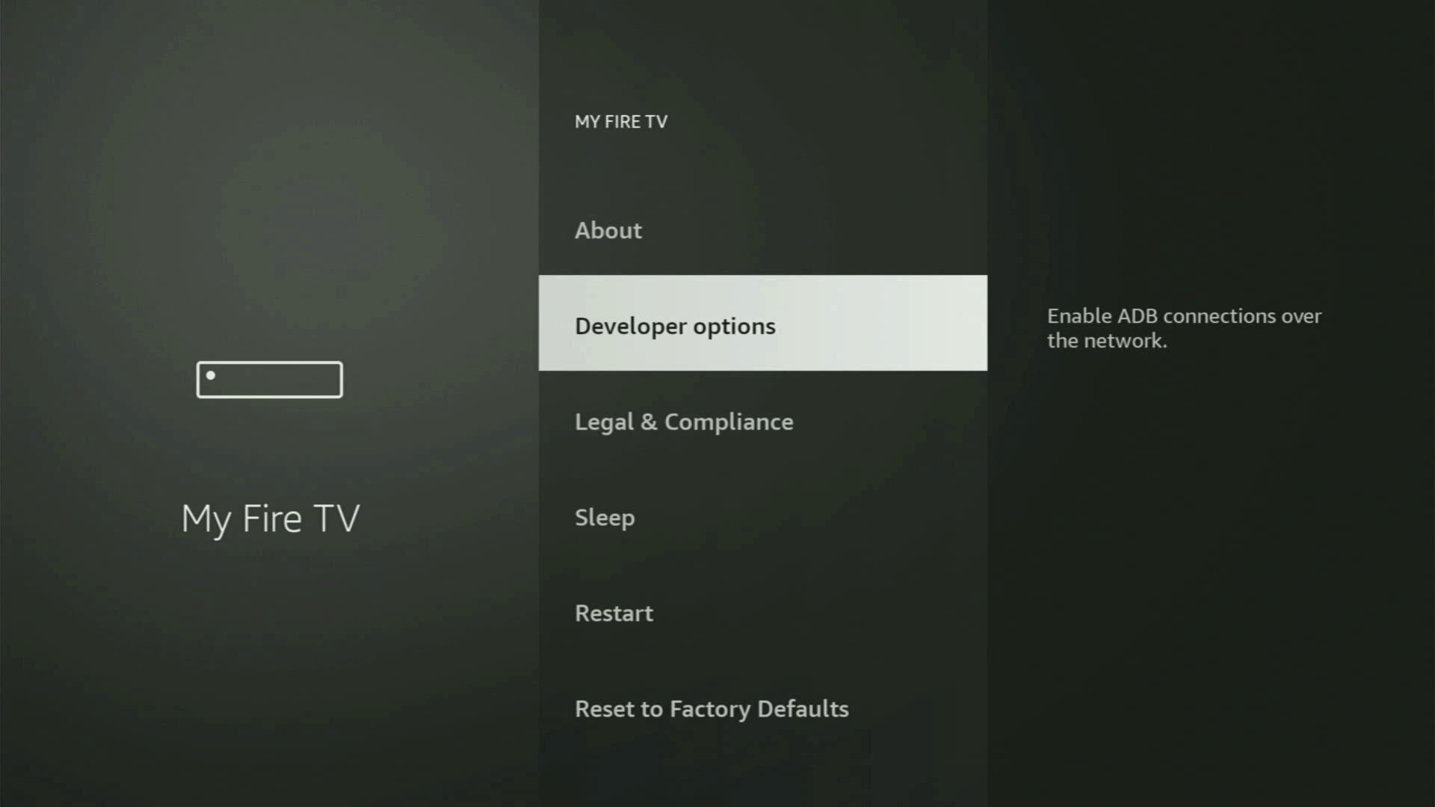
{"action": "key", "text": "Down"}
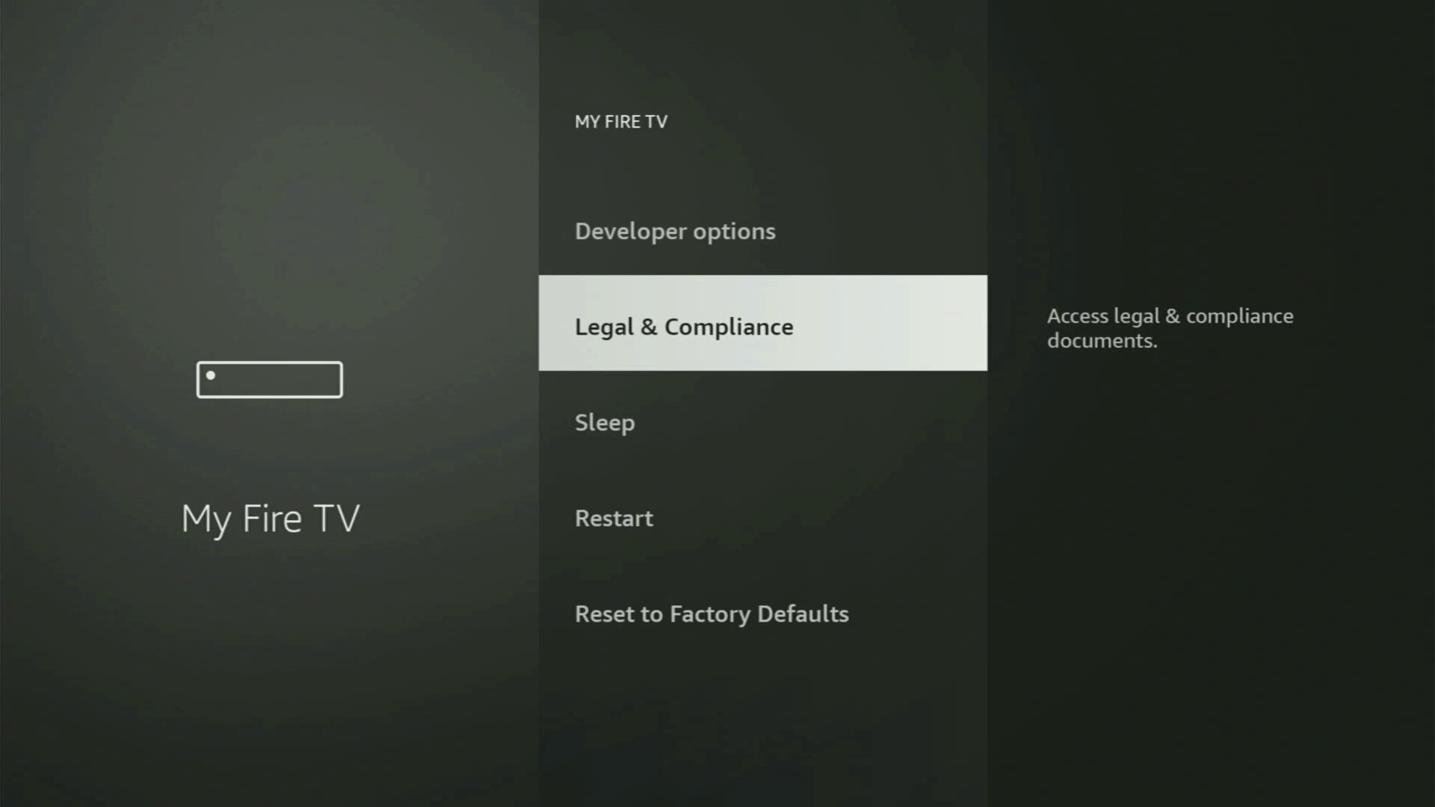
{"action": "key", "text": "Down"}
{"action": "key", "text": "Down"}
{"action": "key", "text": "Down"}
{"action": "key", "text": "Up"}
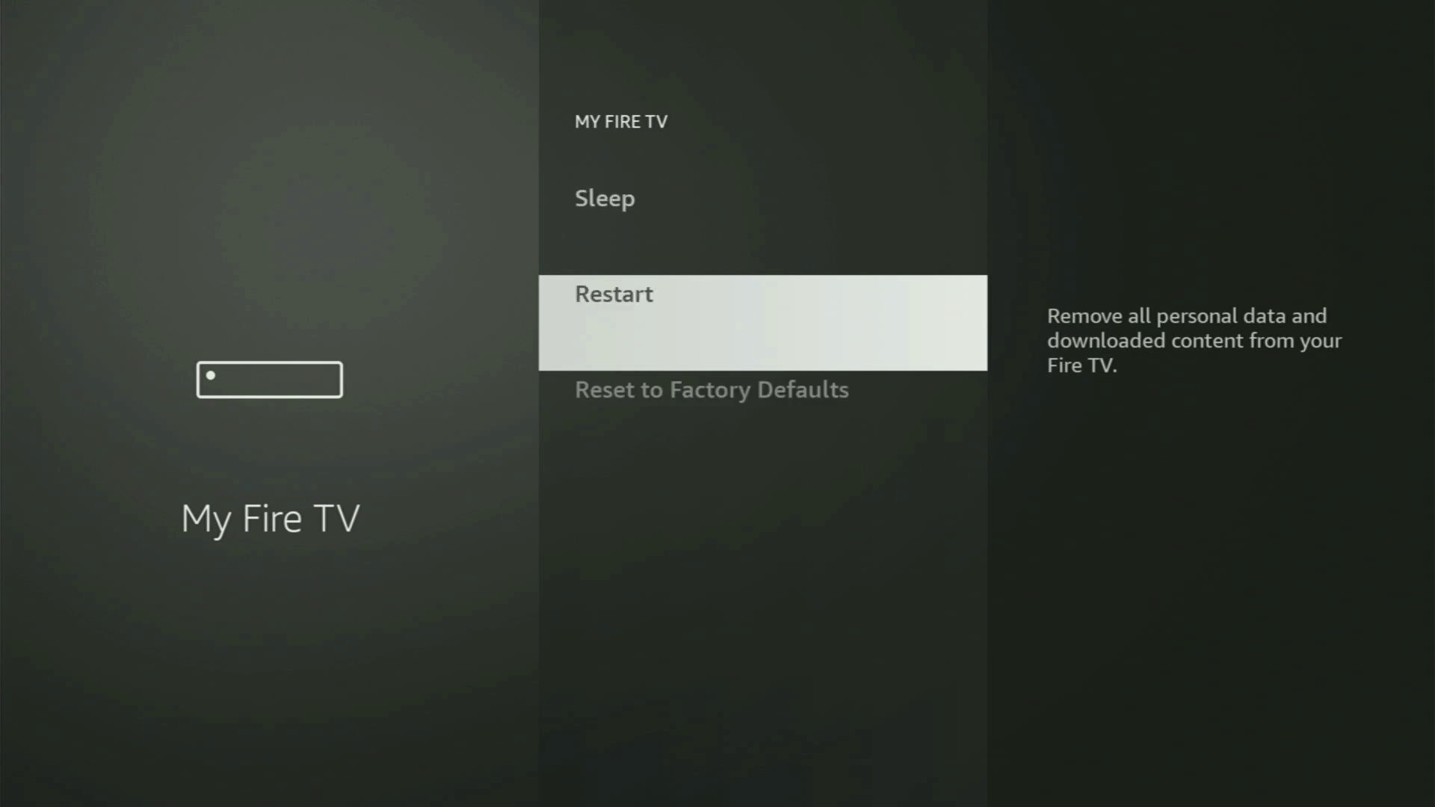
{"action": "key", "text": "Up"}
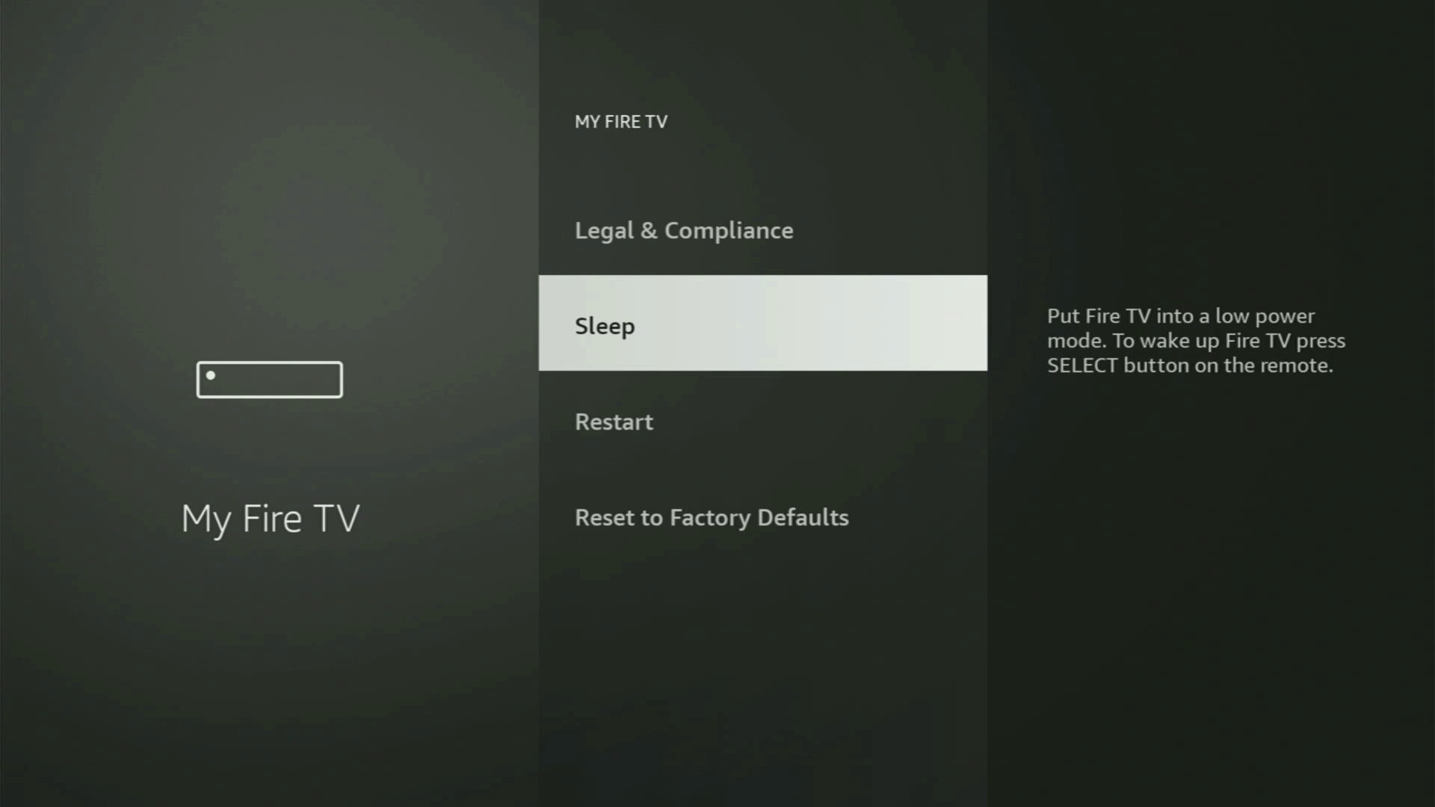
{"action": "key", "text": "Up"}
{"action": "key", "text": "Up"}
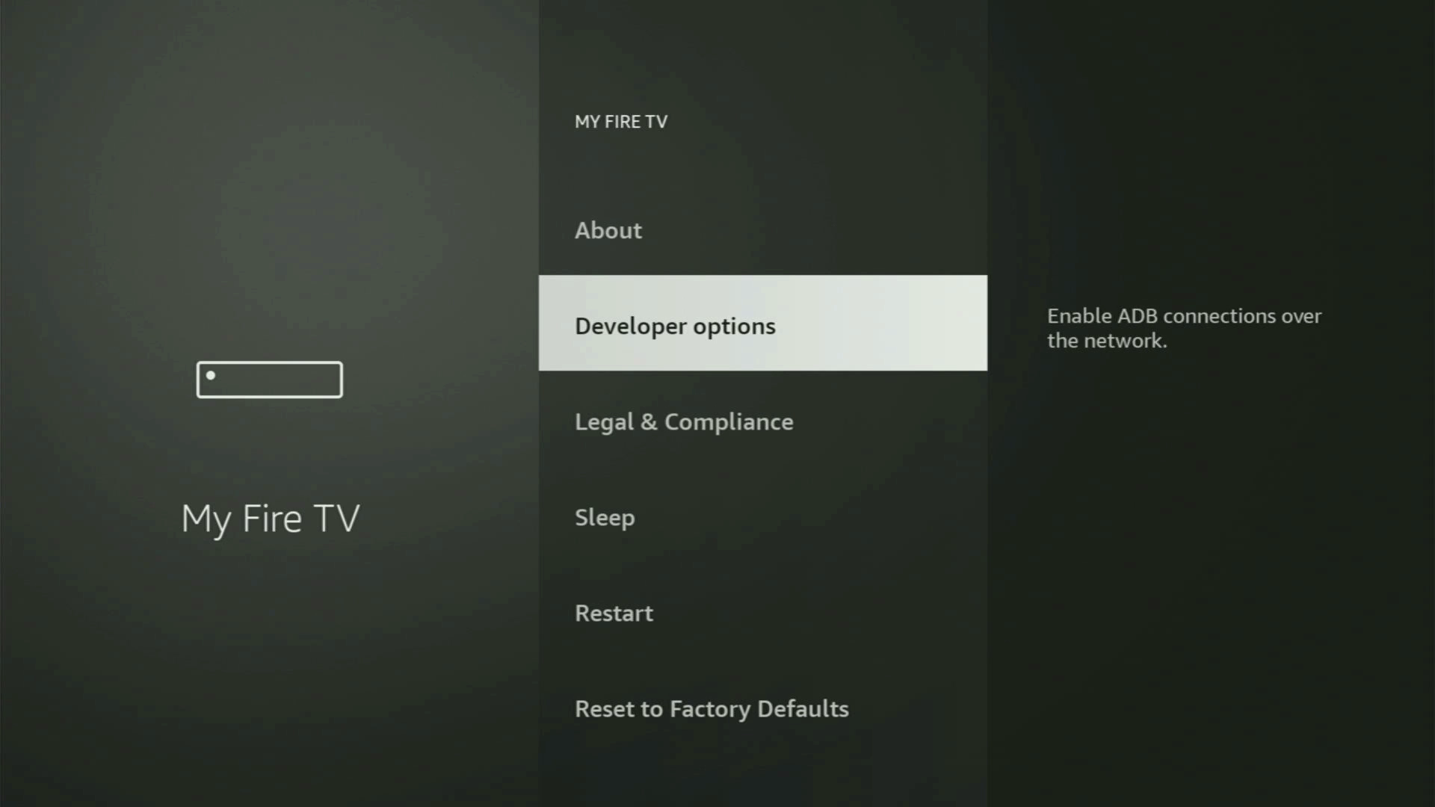
{"action": "key", "text": "Up"}
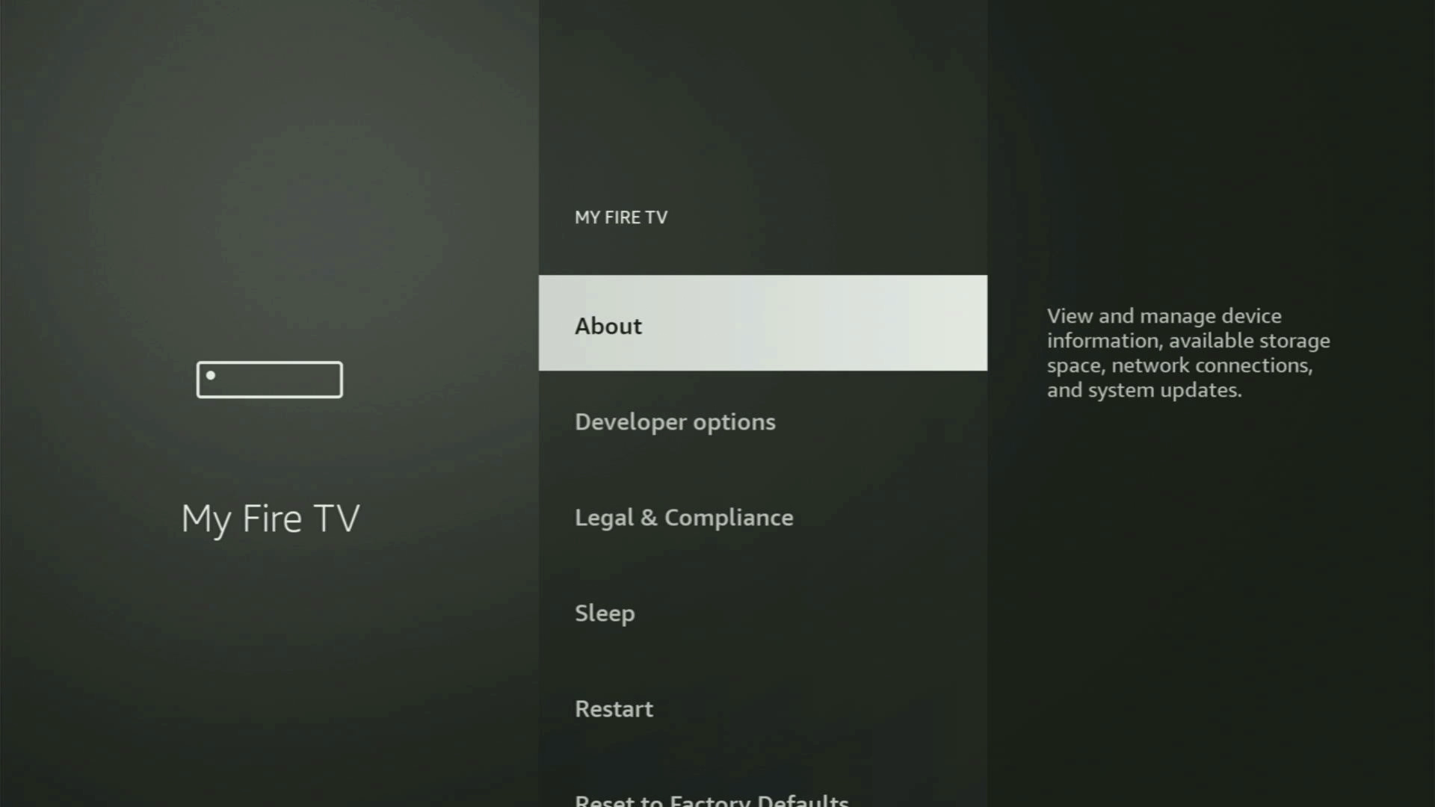
{"action": "key", "text": "Down"}
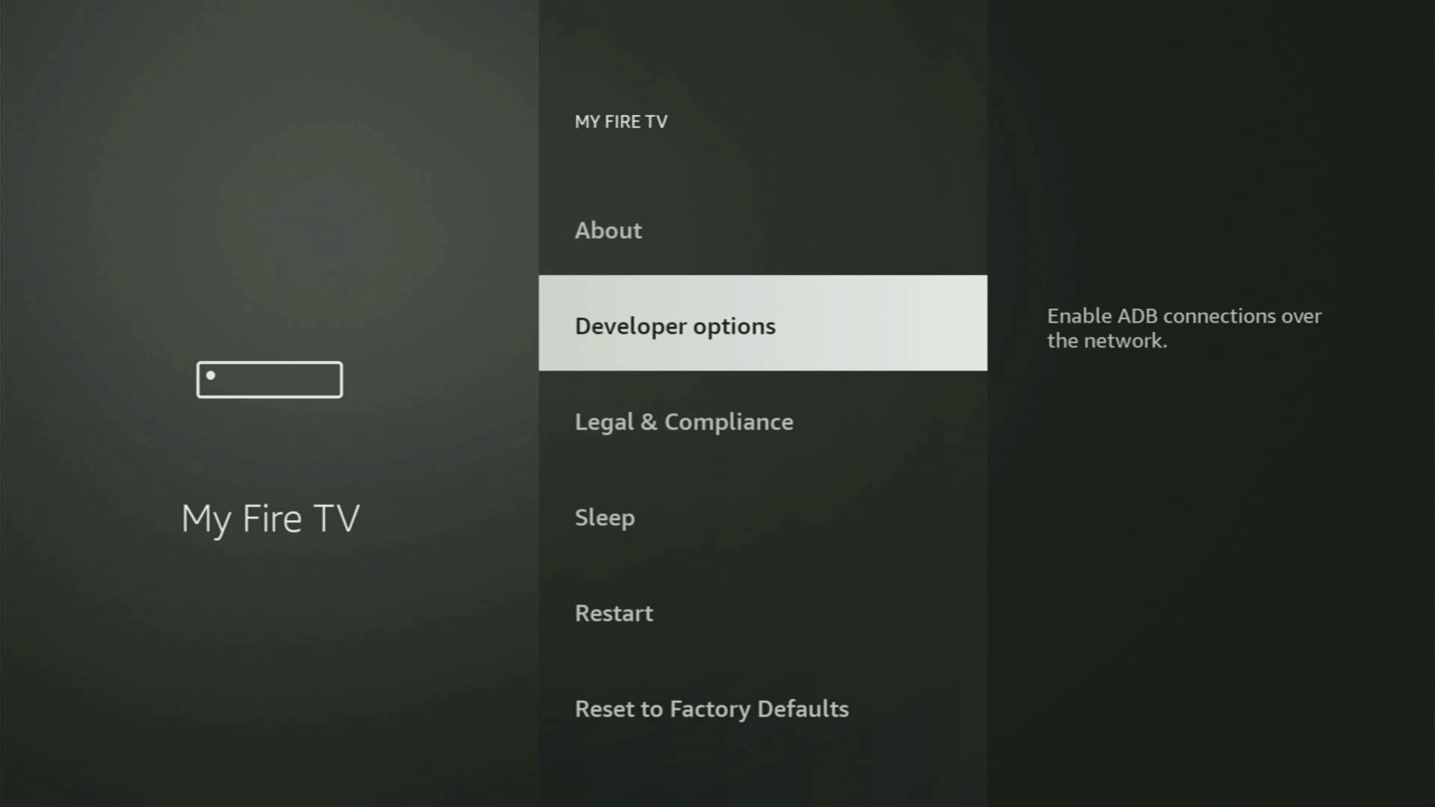
{"action": "key", "text": "Down"}
{"action": "key", "text": "Down"}
{"action": "key", "text": "Down"}
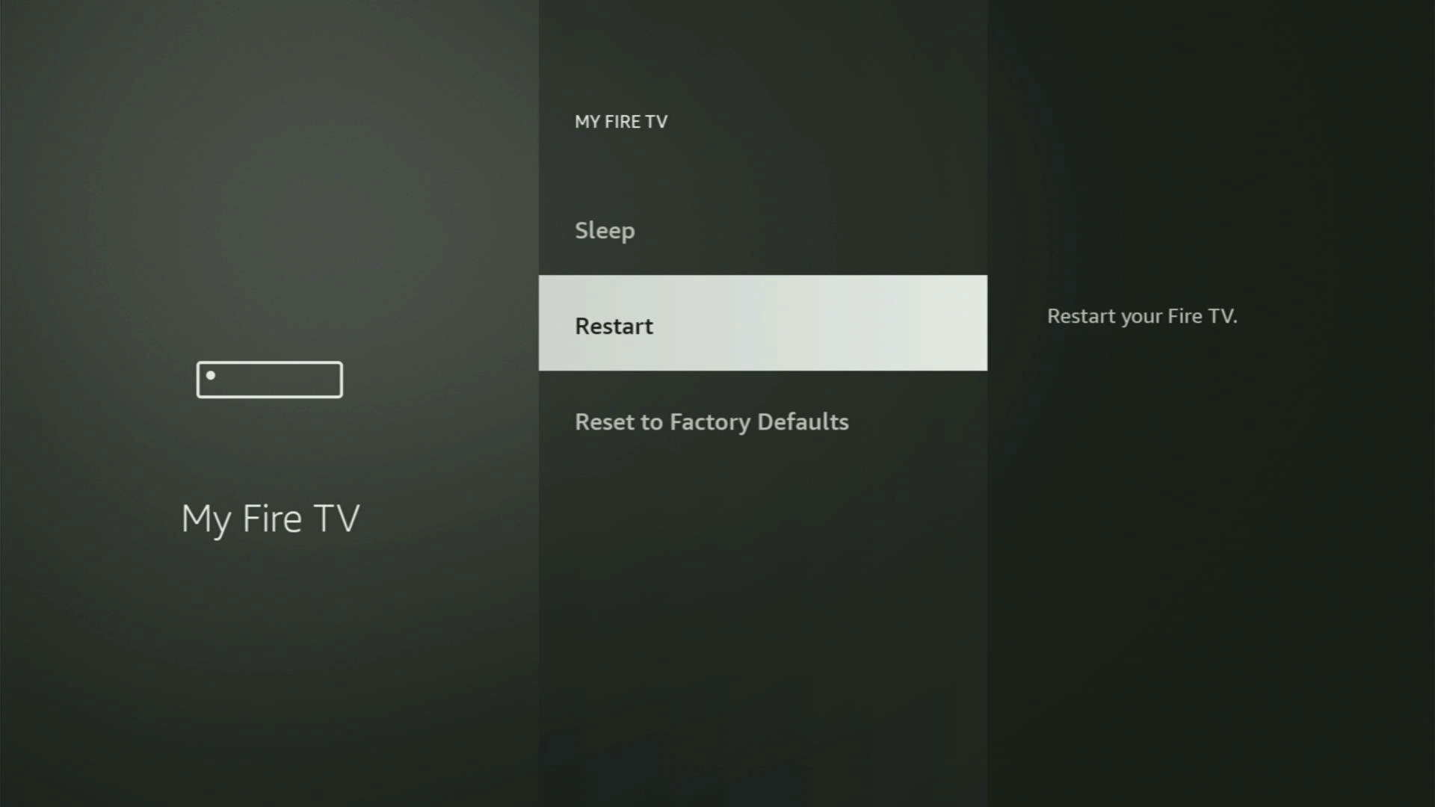
{"action": "key", "text": "Up"}
{"action": "key", "text": "Up"}
{"action": "key", "text": "Up"}
{"action": "key", "text": "Up"}
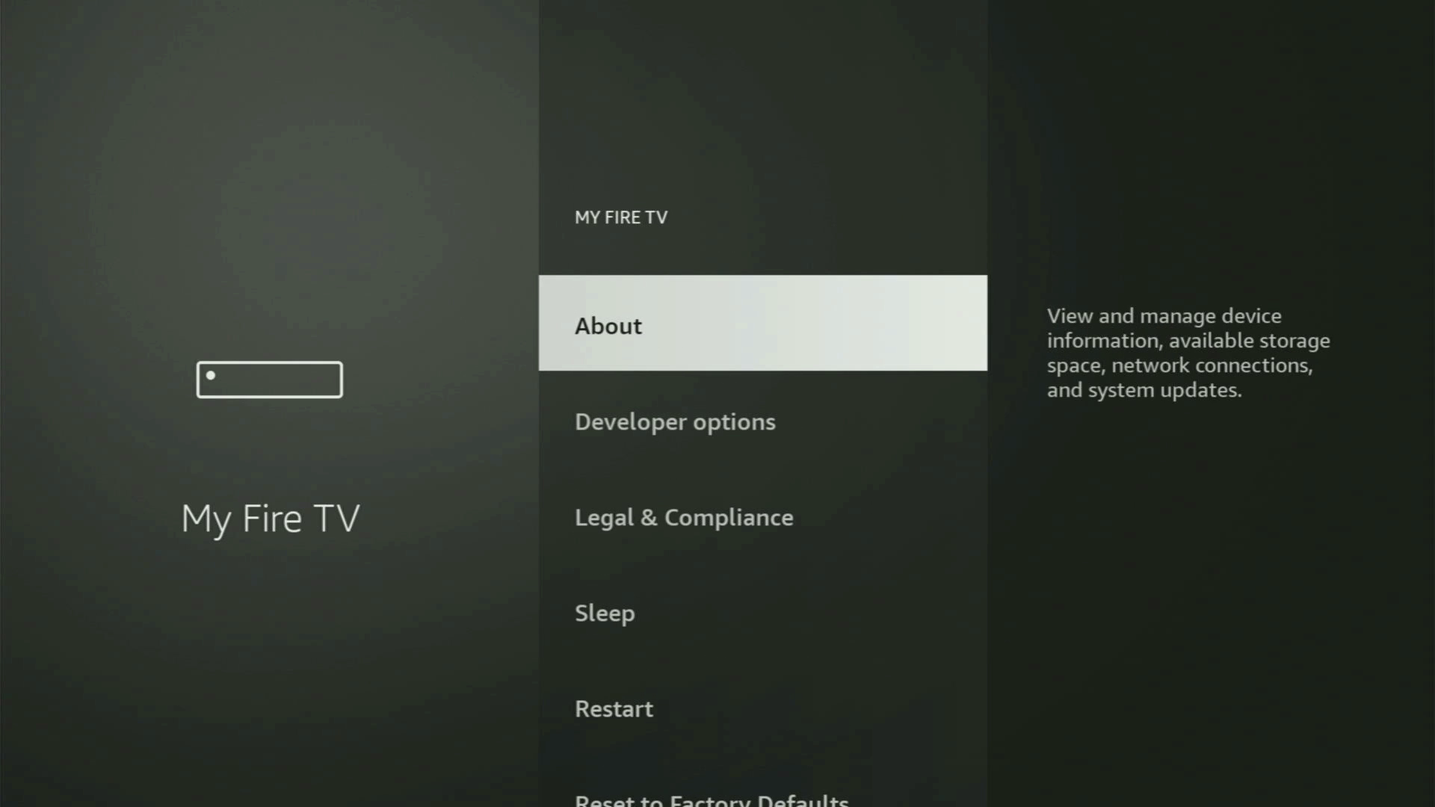
{"action": "key", "text": "Return"}
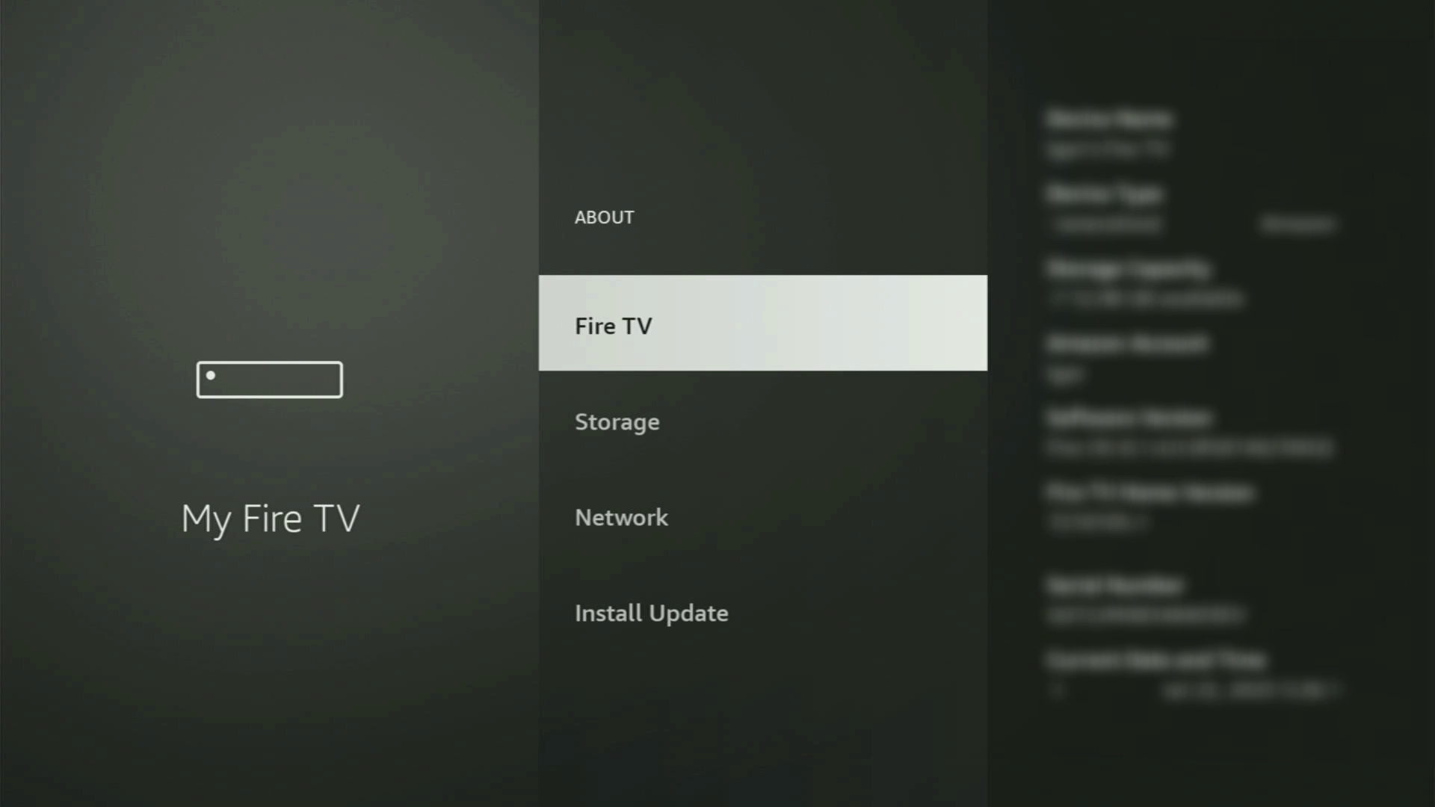
{"action": "key", "text": "Return"}
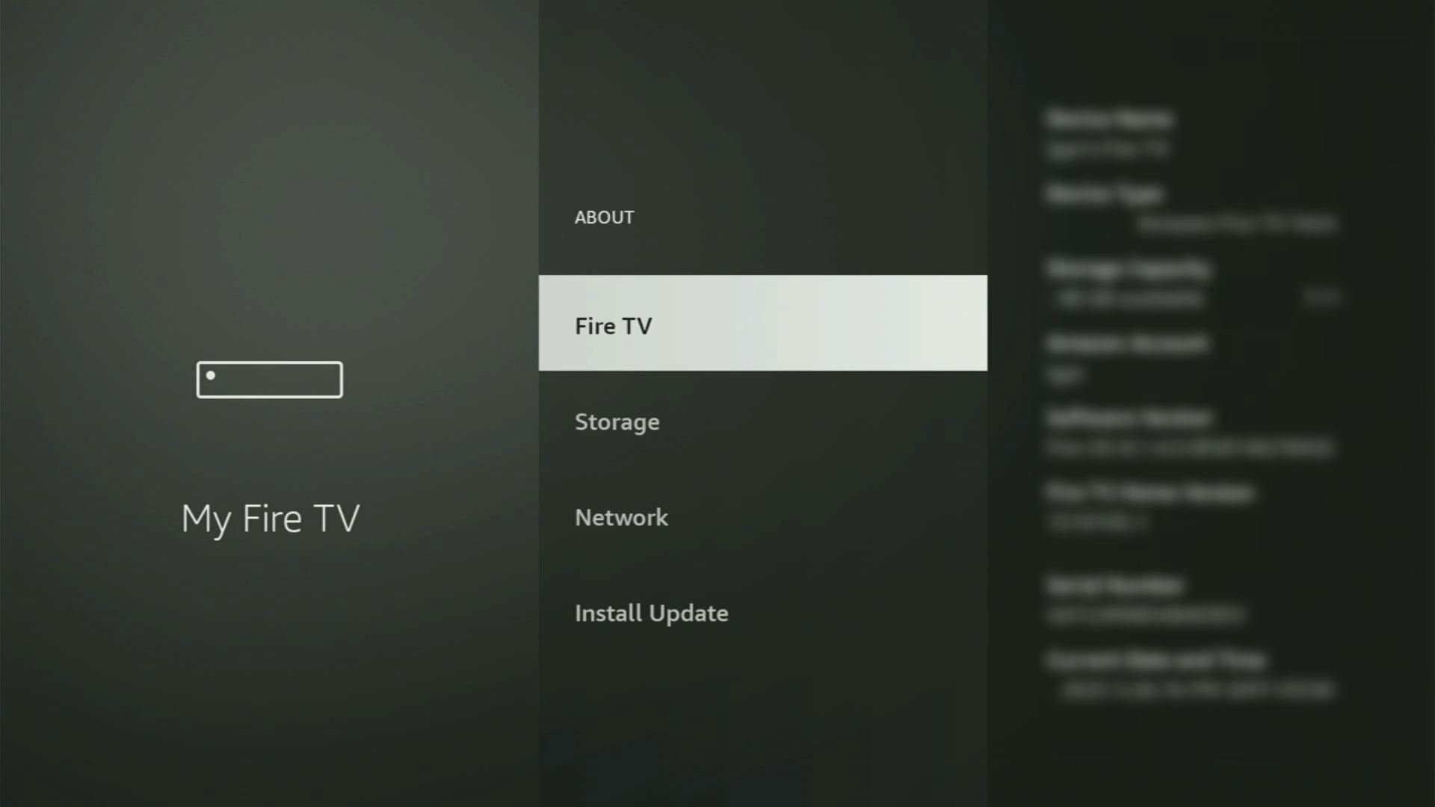
{"action": "key", "text": "Escape"}
{"action": "key", "text": "Down"}
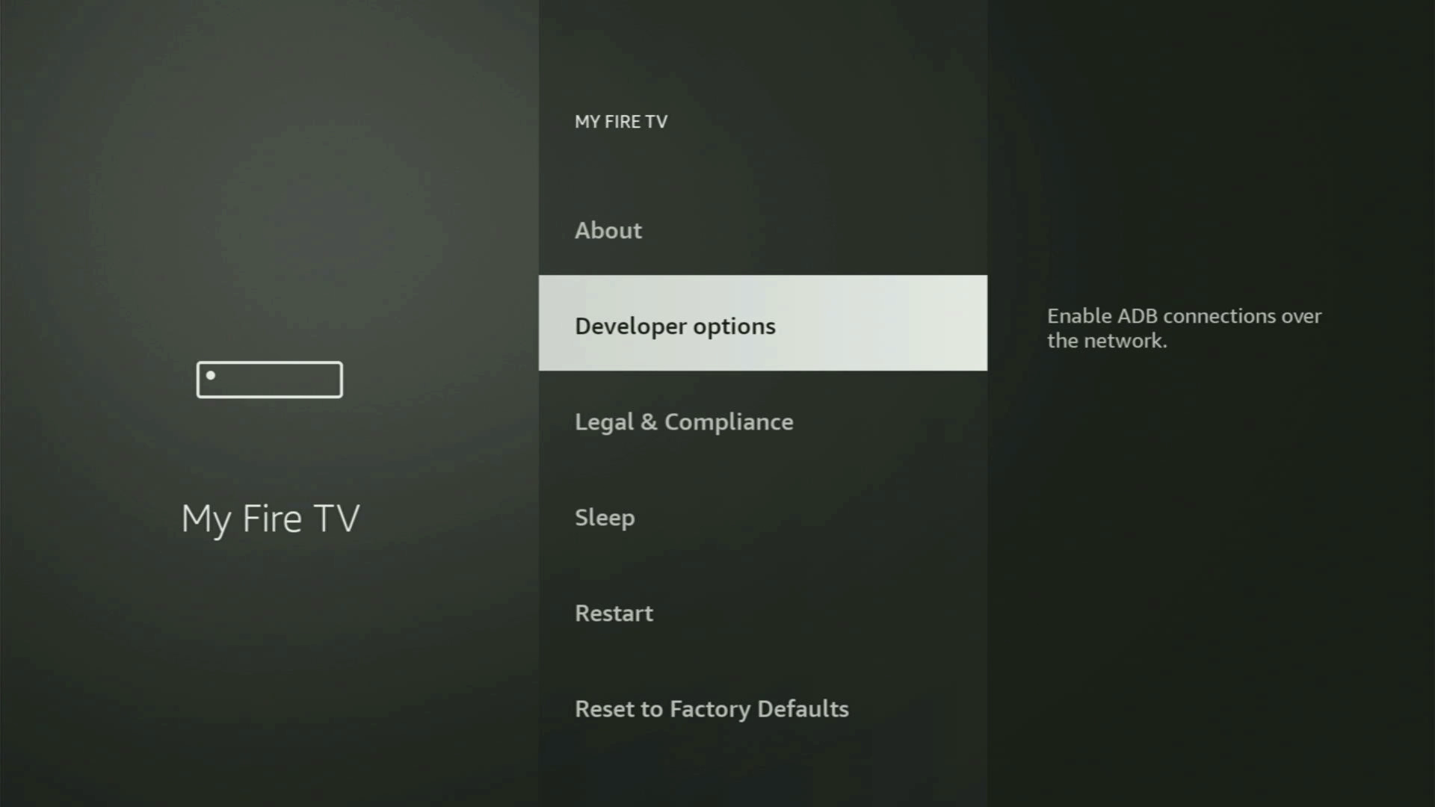
Enter Developer options and the Install unknown apps permission list.
{"action": "key", "text": "Return"}
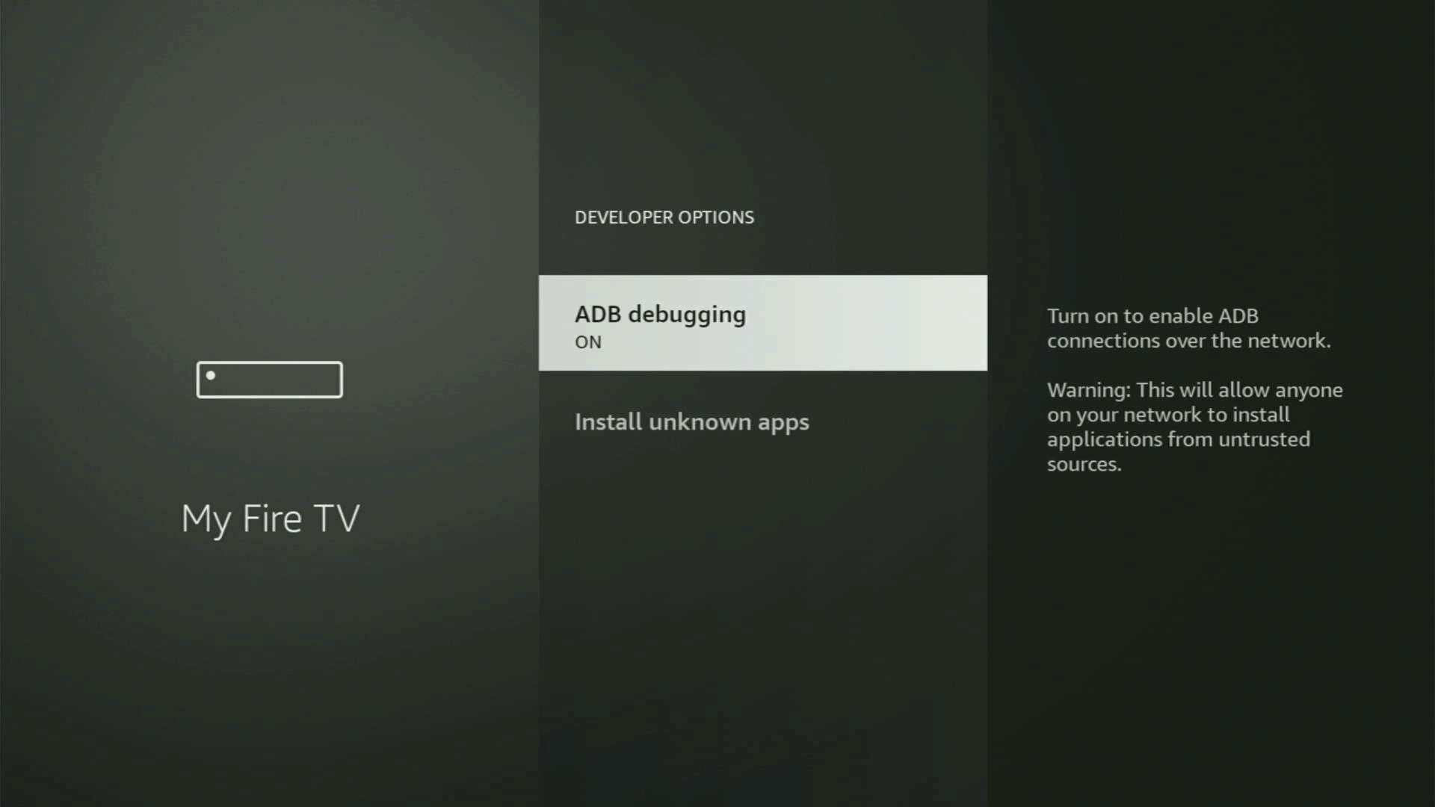
{"action": "key", "text": "Down"}
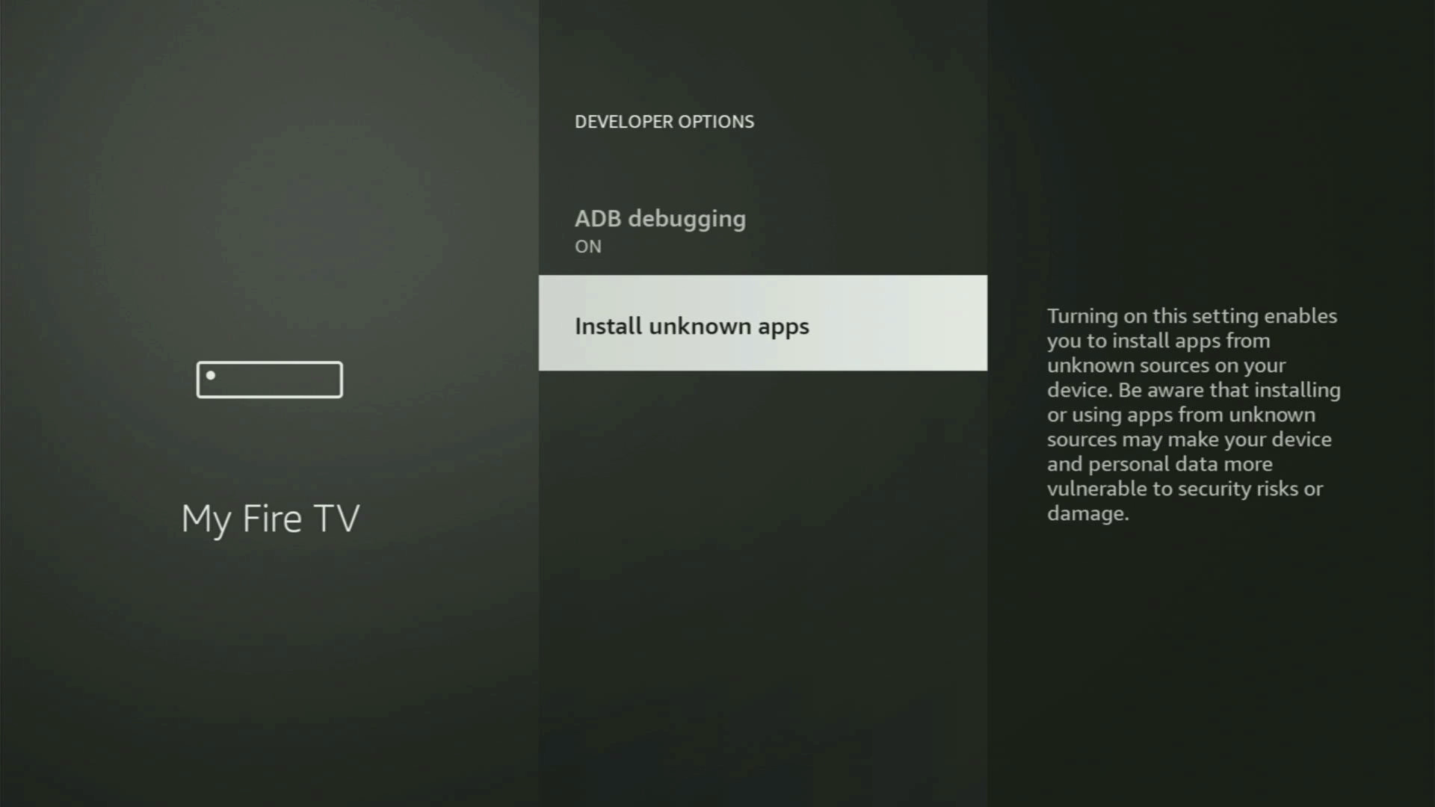
{"action": "key", "text": "Return"}
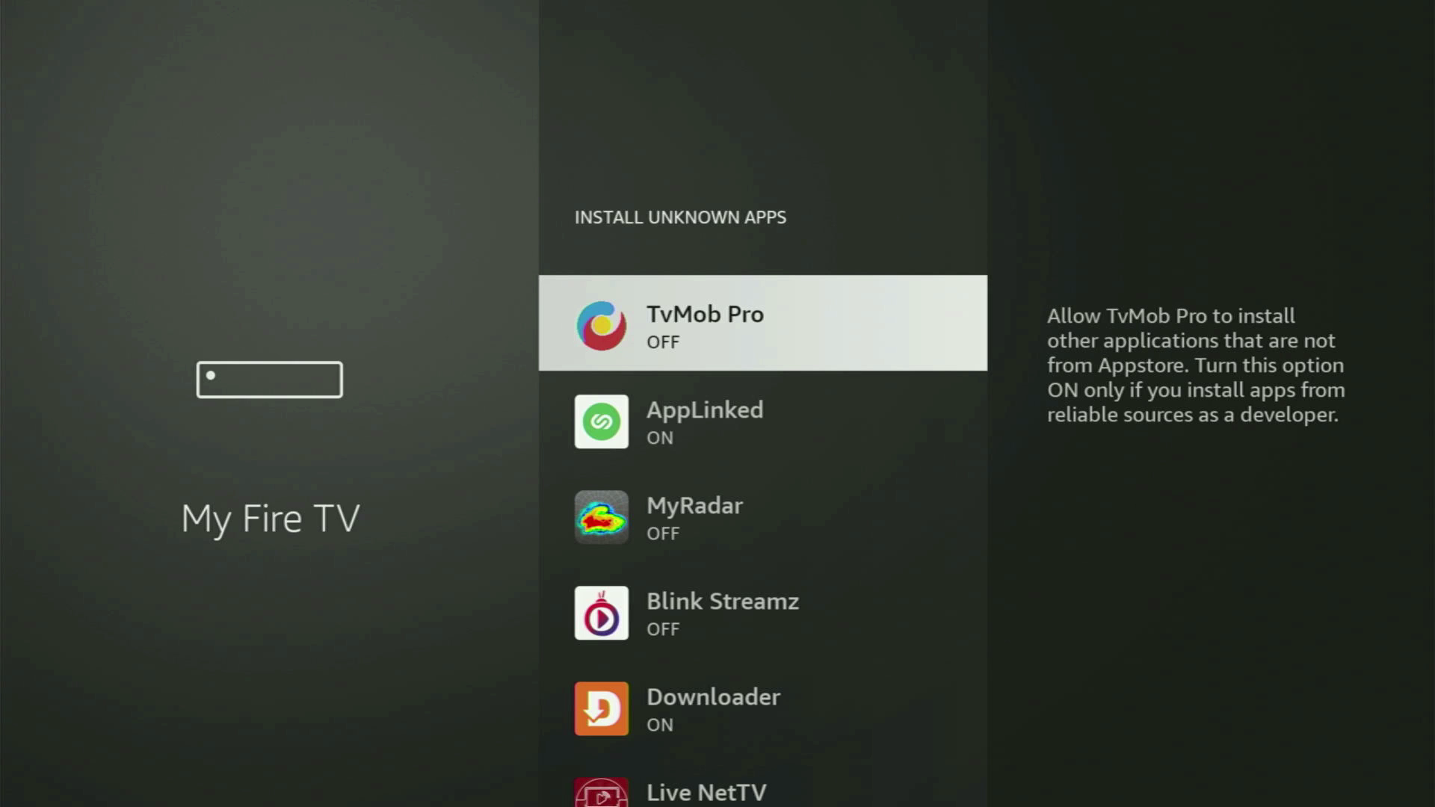
Toggle Downloader's install permission off and back ON, then review the rest of the list.
{"action": "key", "text": "Down"}
{"action": "key", "text": "Down"}
{"action": "key", "text": "Down"}
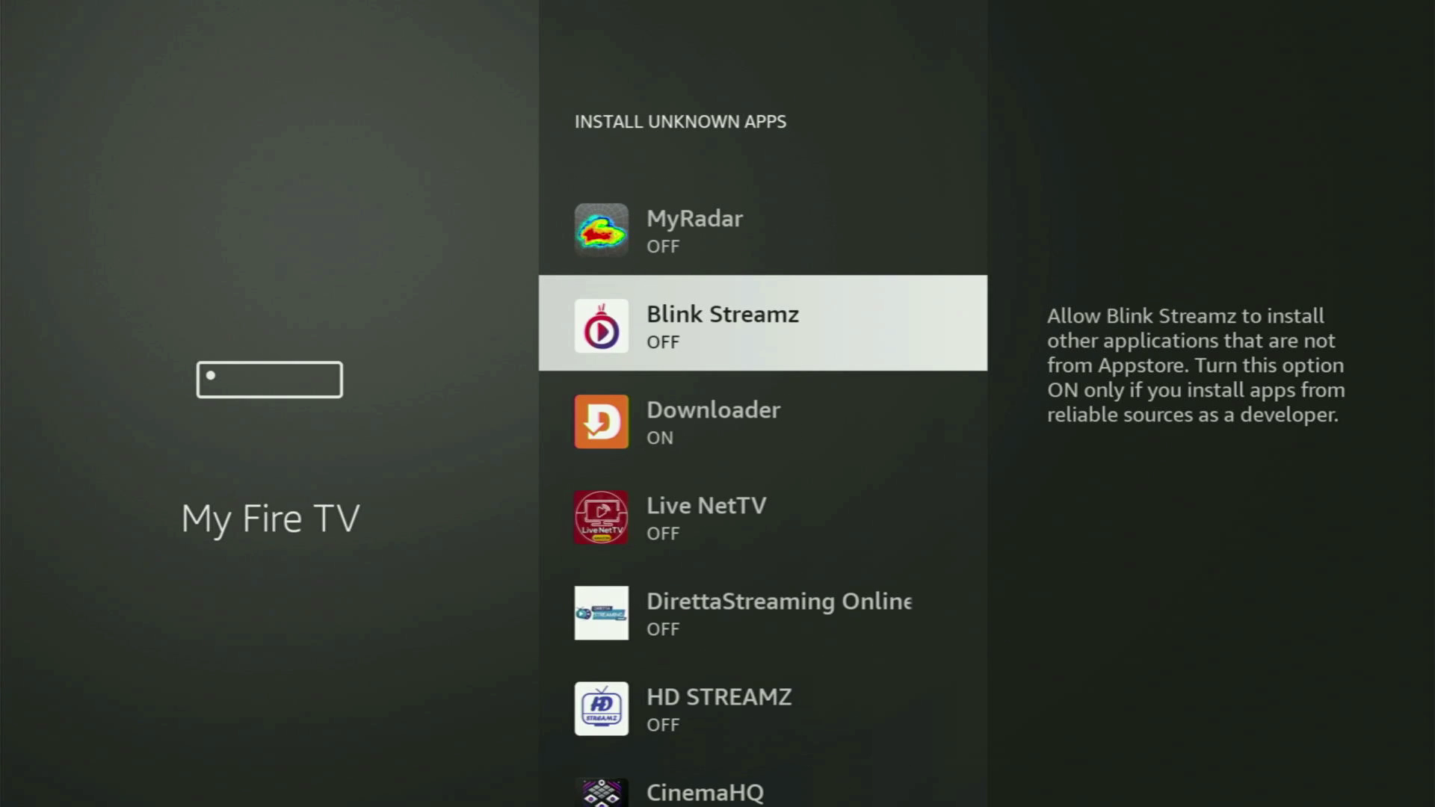
{"action": "key", "text": "Down"}
{"action": "key", "text": "Return"}
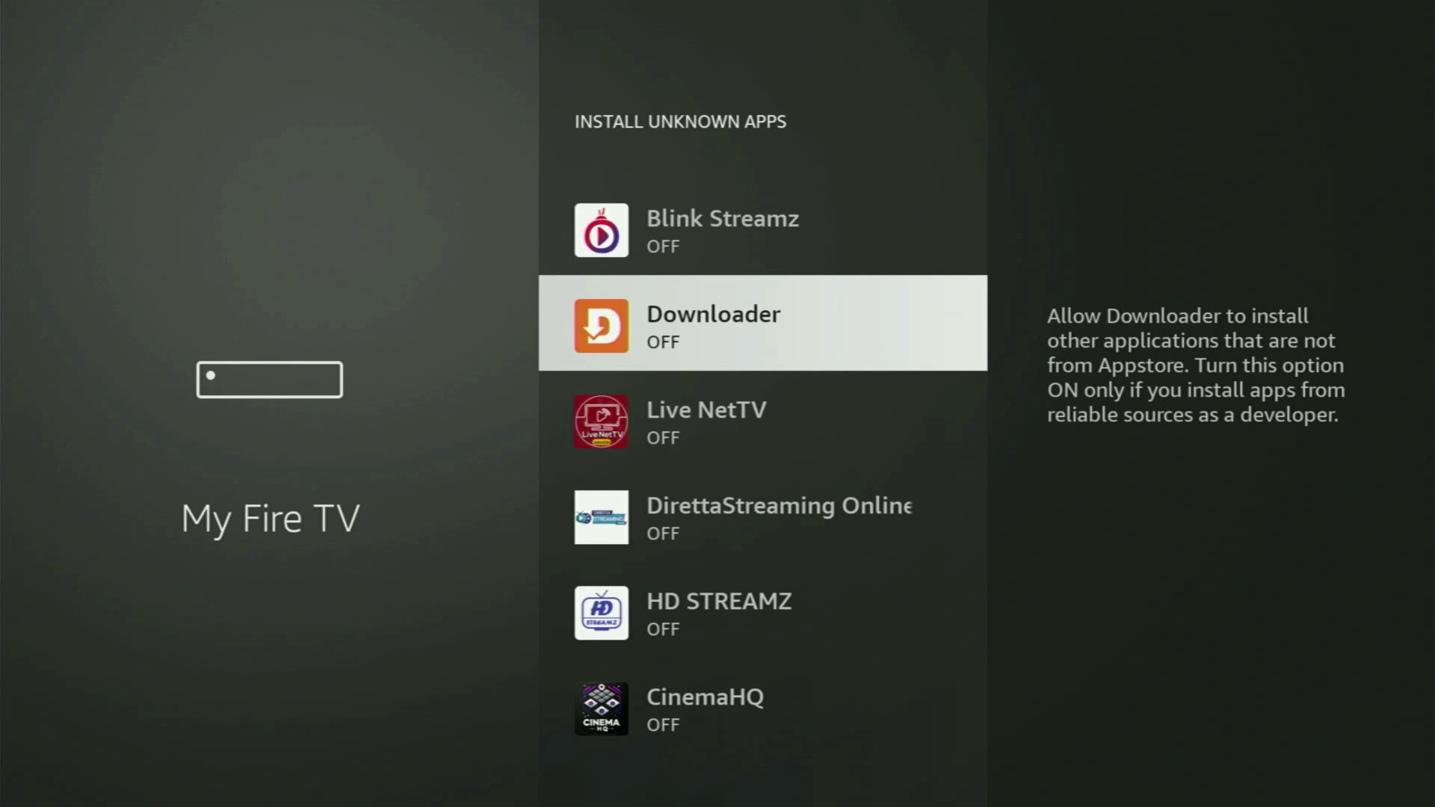
{"action": "key", "text": "Return"}
{"action": "key", "text": "Down"}
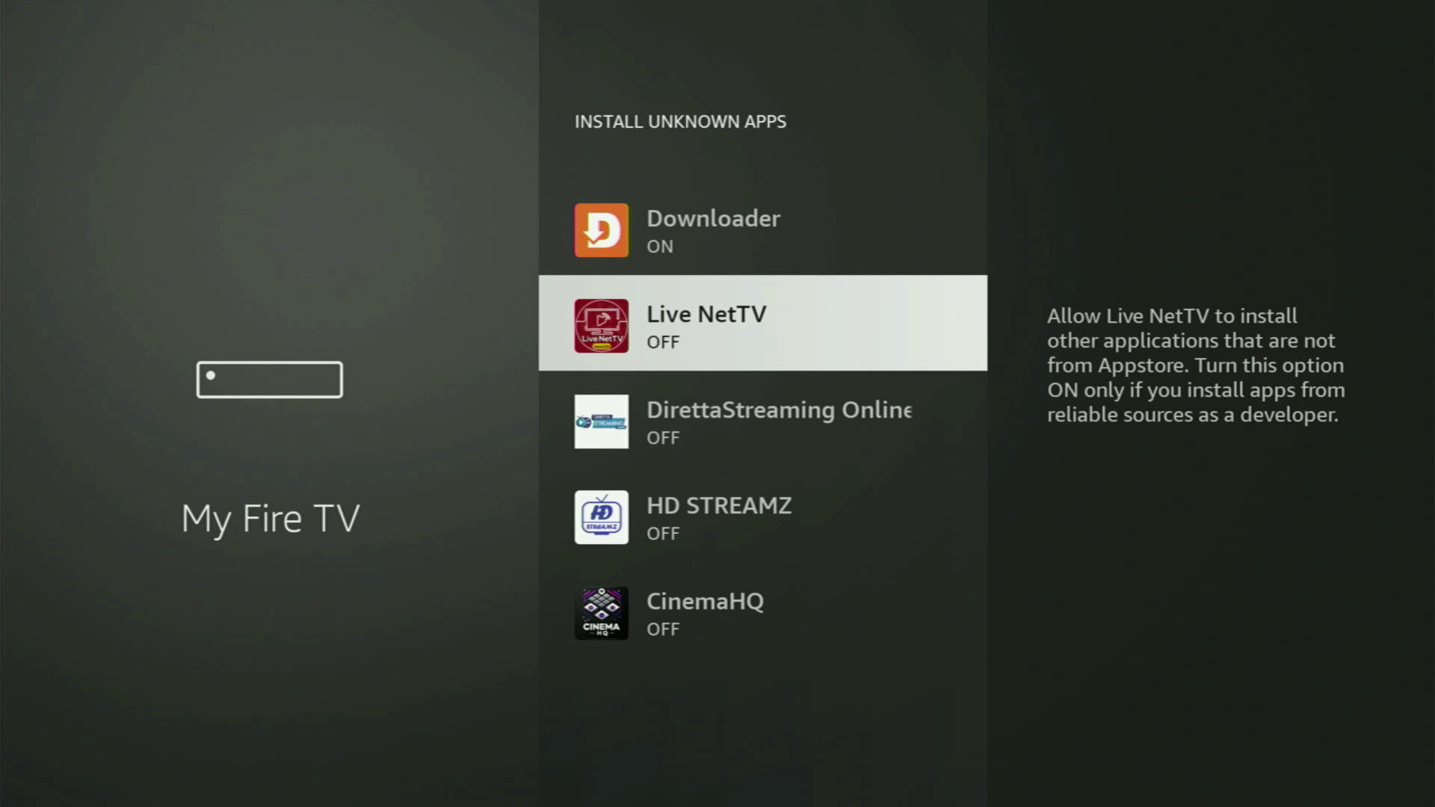
{"action": "key", "text": "Down"}
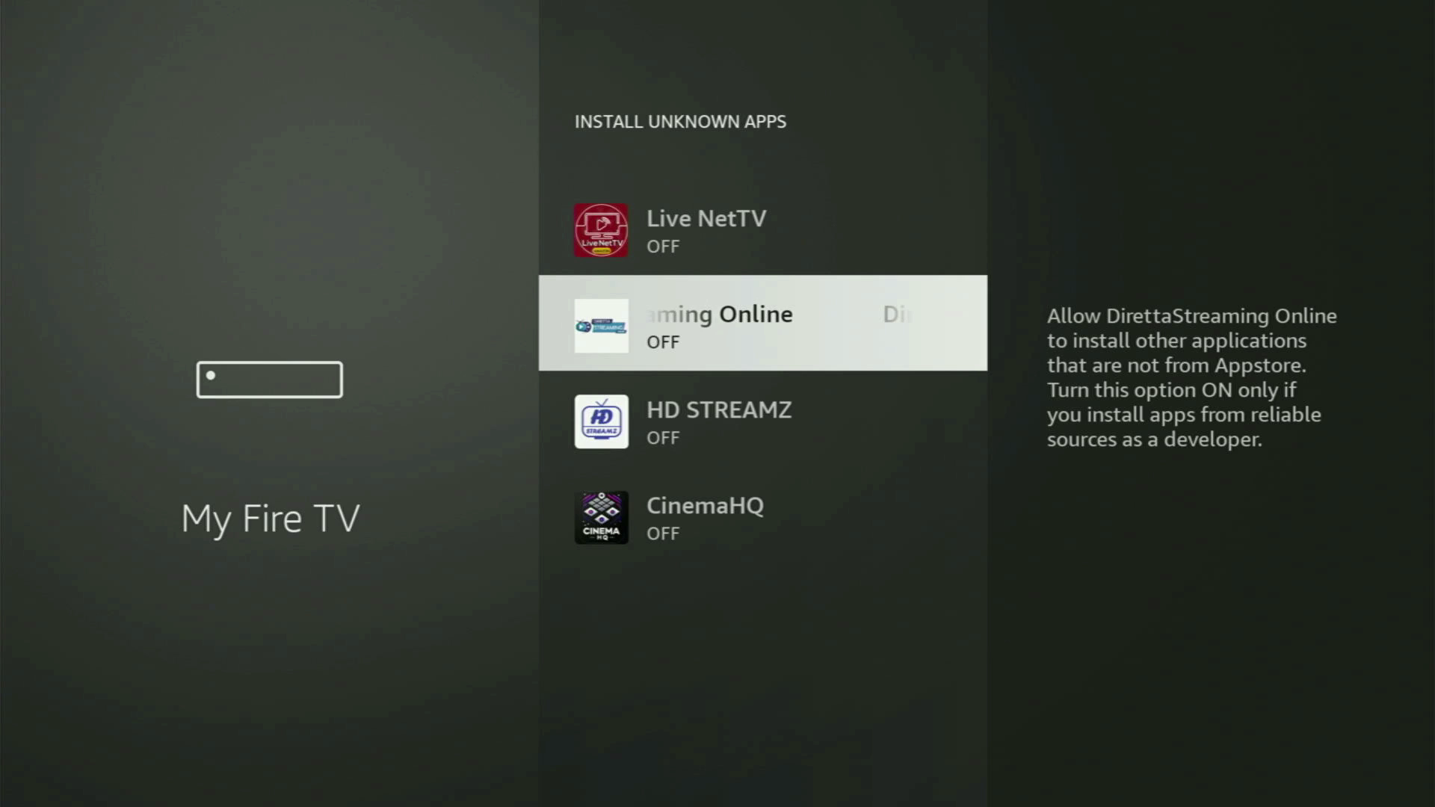
{"action": "key", "text": "Down"}
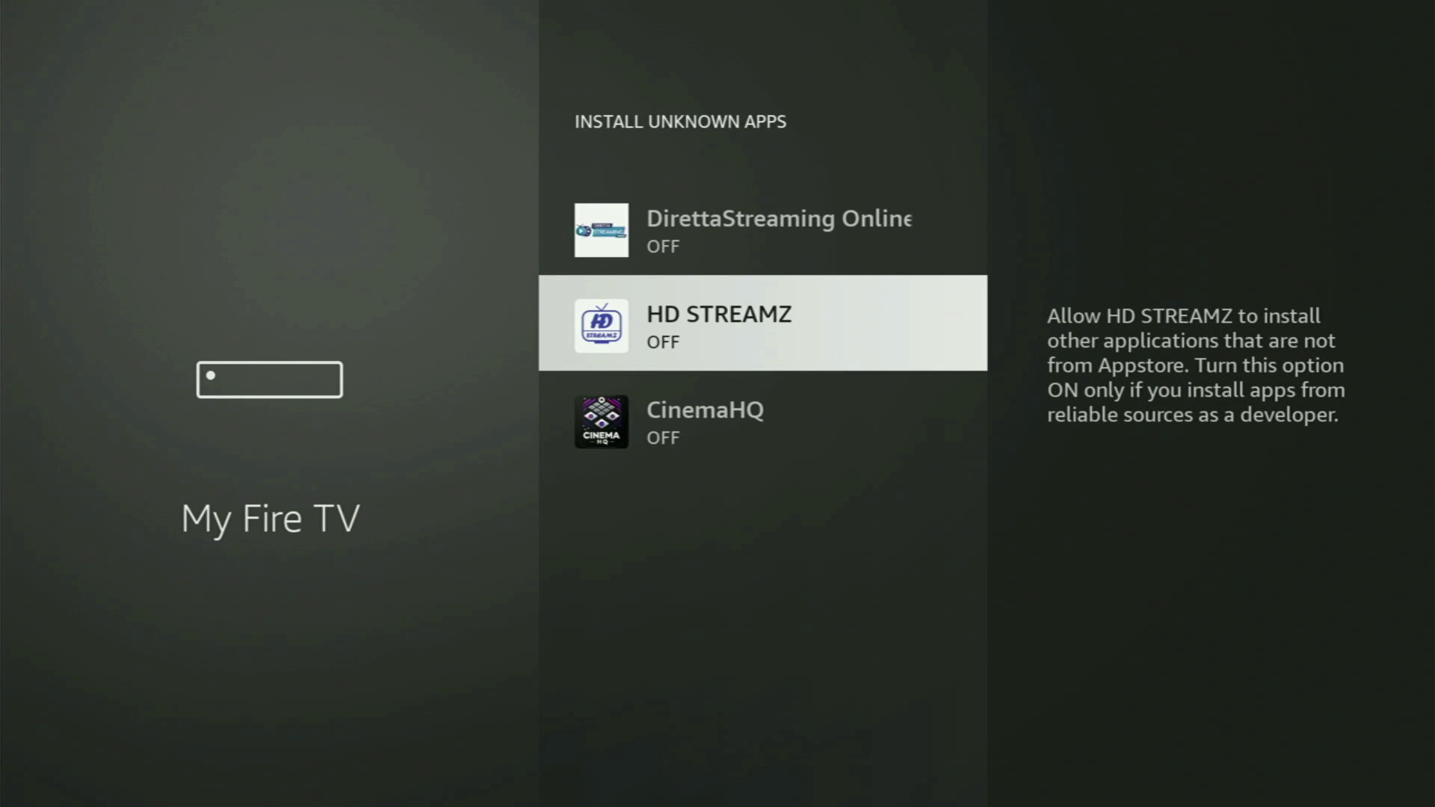
{"action": "key", "text": "Up"}
{"action": "key", "text": "Up"}
{"action": "key", "text": "Up"}
{"action": "key", "text": "Up"}
{"action": "key", "text": "Up"}
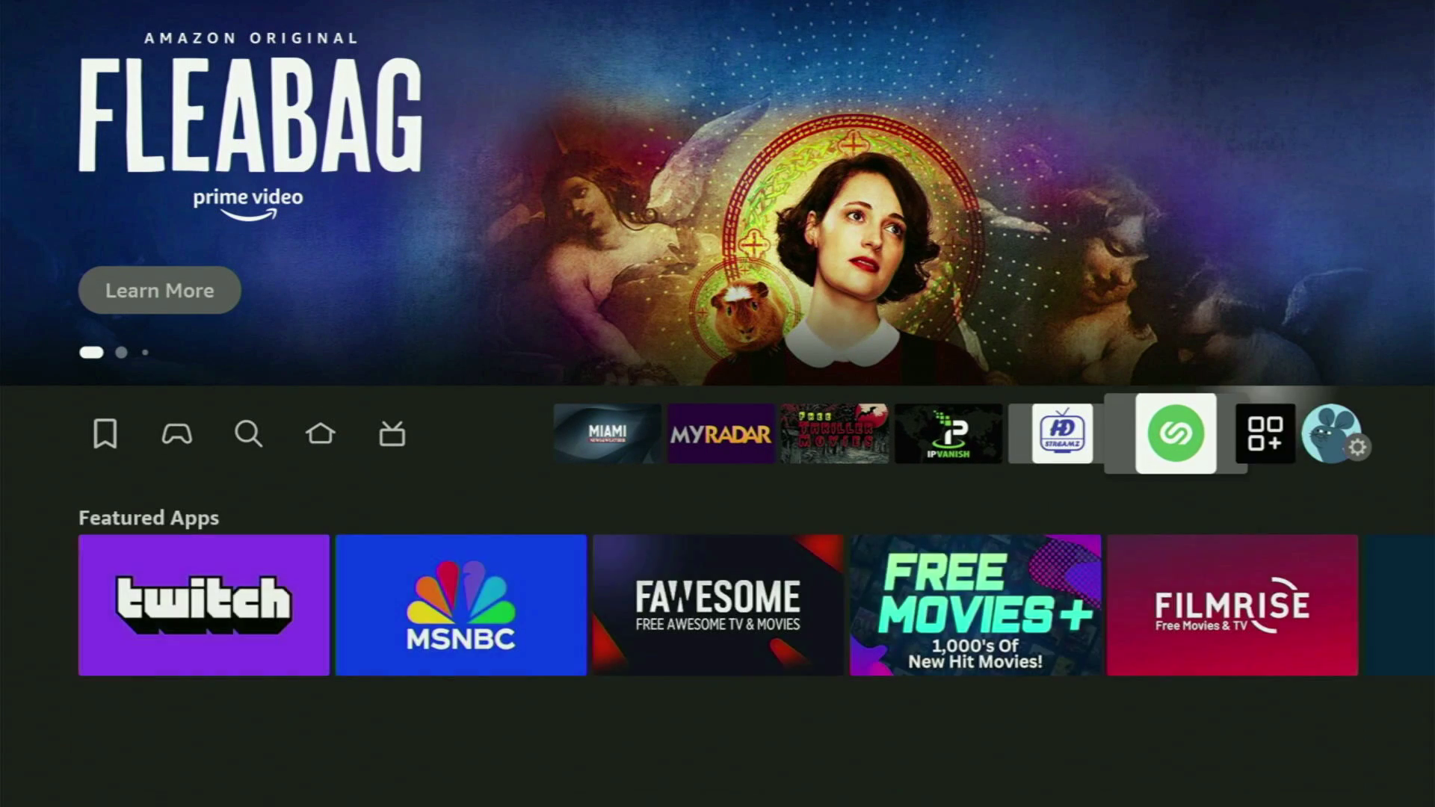
Reach the Apps icon on the home bar and enter Your Apps & Channels.
{"action": "key", "text": "Right"}
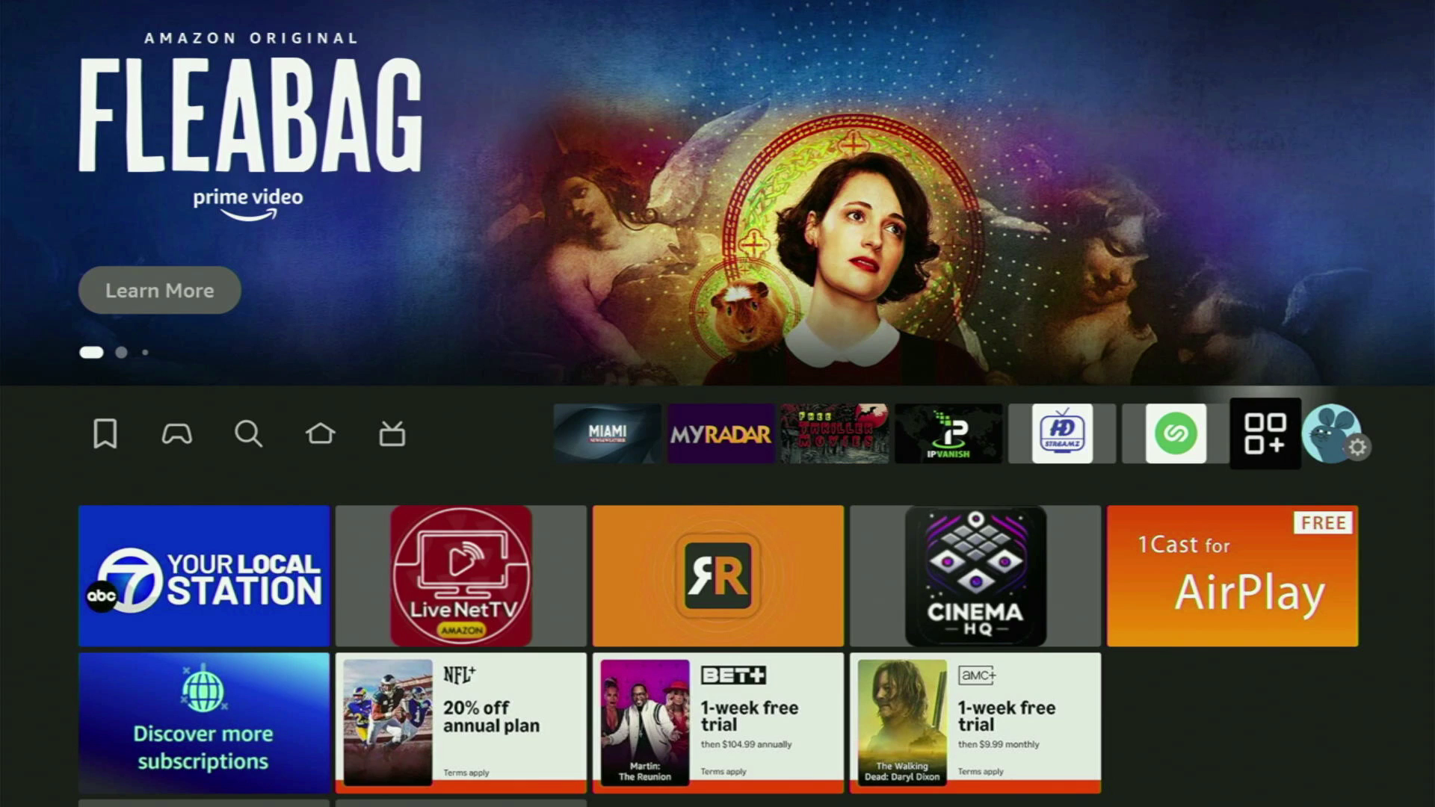
{"action": "key", "text": "Return"}
{"action": "key", "text": "Right"}
{"action": "key", "text": "Right"}
{"action": "key", "text": "Right"}
{"action": "key", "text": "Right"}
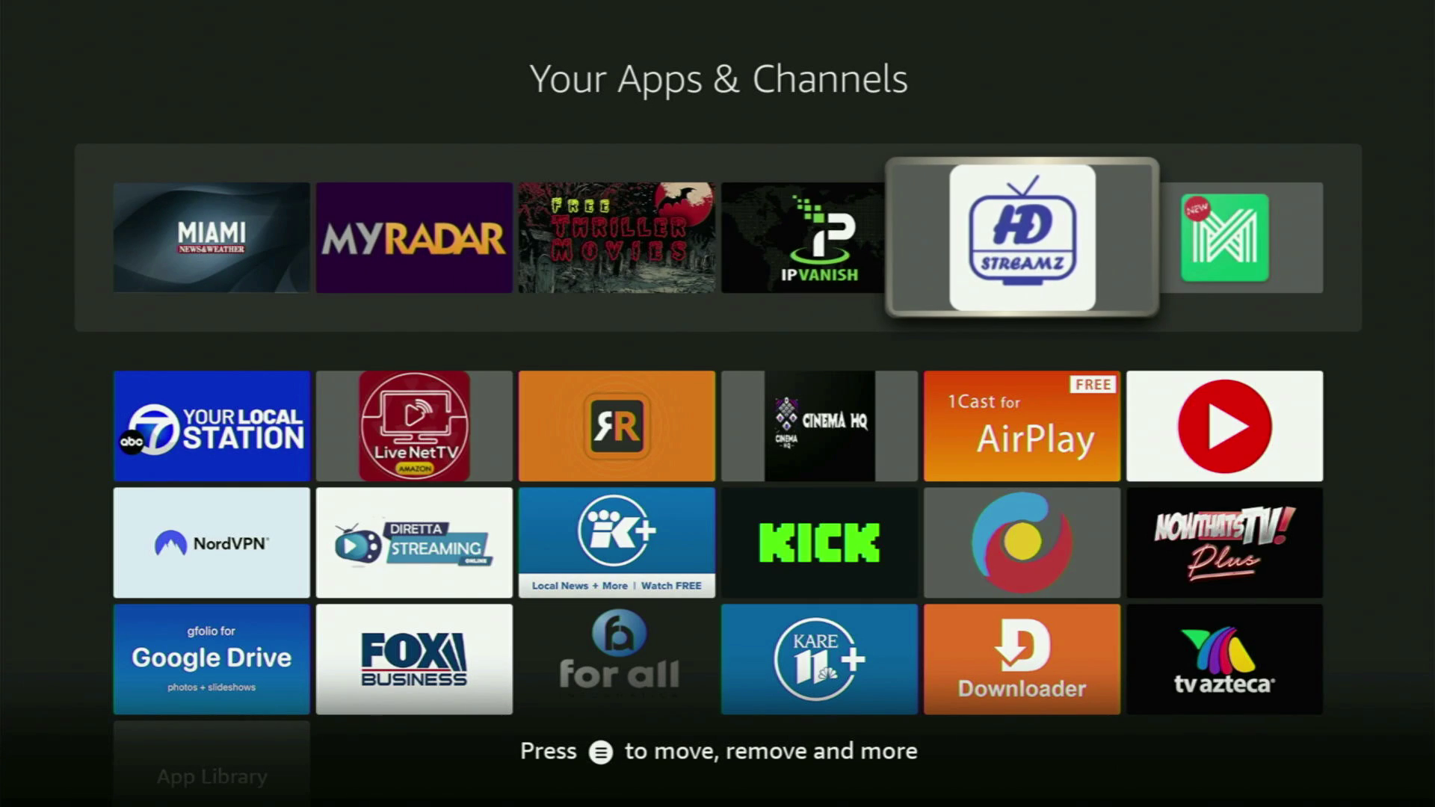
Move through the apps grid past Downloader onto the NordVPN tile.
{"action": "key", "text": "Down"}
{"action": "key", "text": "Down"}
{"action": "key", "text": "Down"}
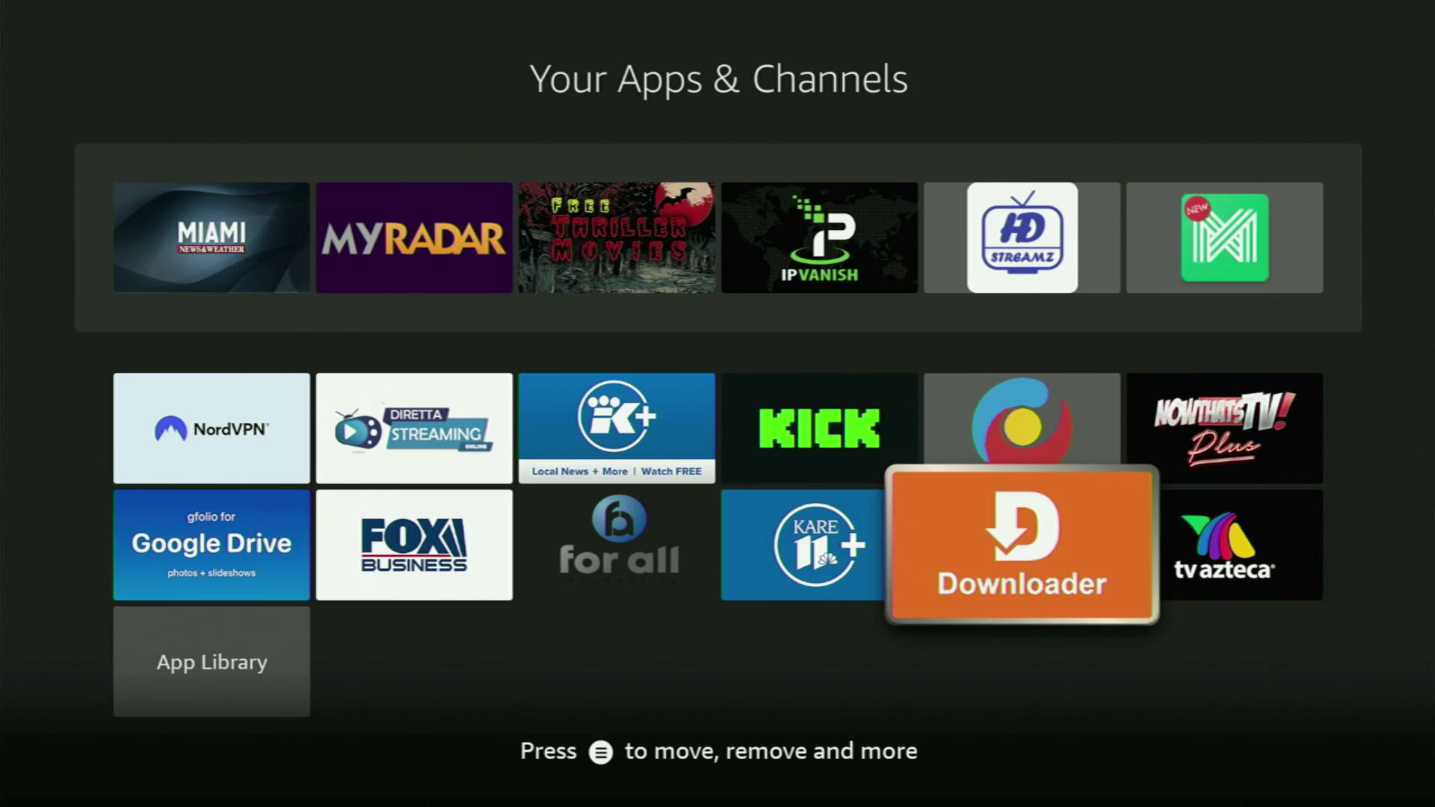
{"action": "key", "text": "Left"}
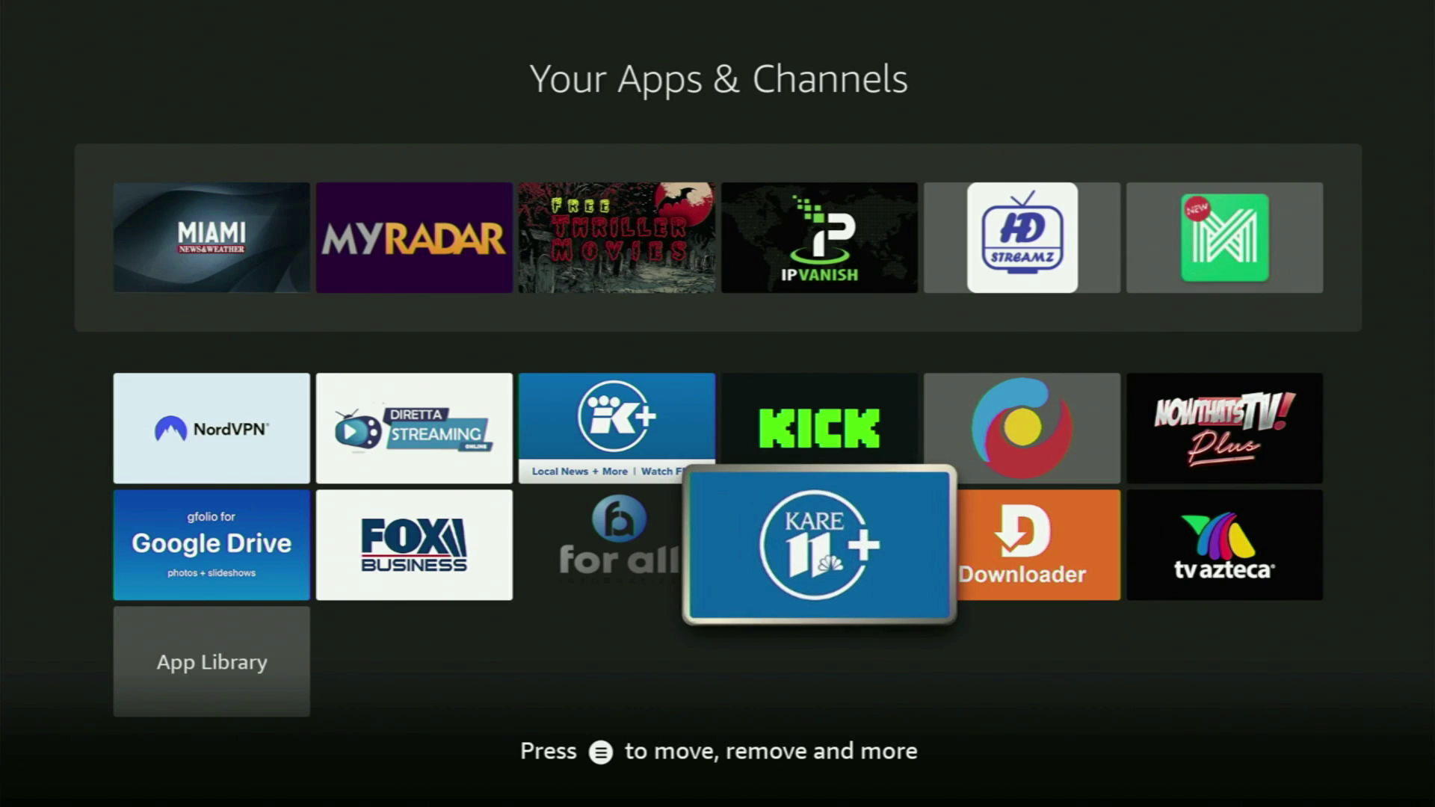
{"action": "key", "text": "Left"}
{"action": "key", "text": "Left"}
{"action": "key", "text": "Left"}
{"action": "key", "text": "Up"}
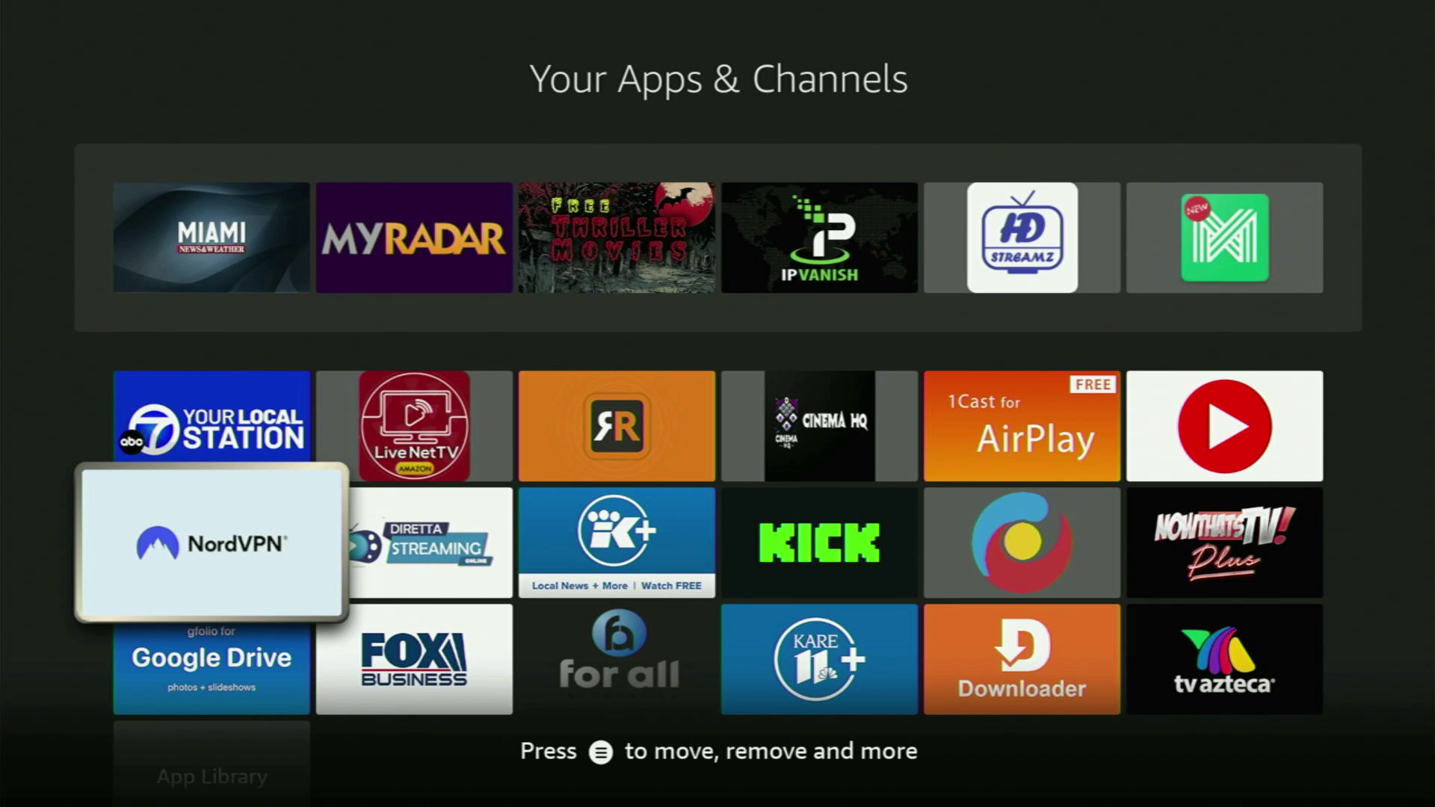
Launch NordVPN and browse across the Obfuscated specialty server countries.
{"action": "key", "text": "Return"}
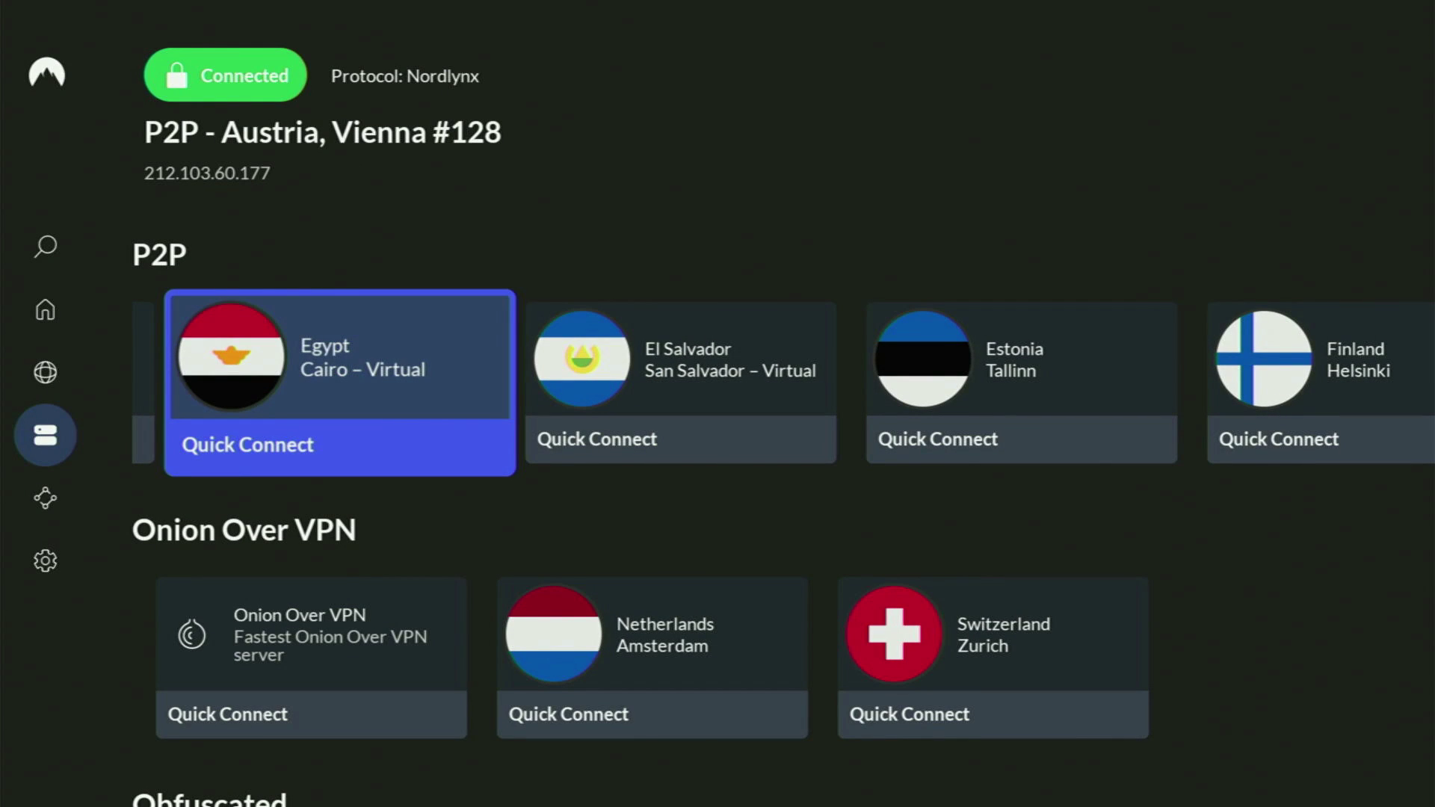
{"action": "key", "text": "Down"}
{"action": "key", "text": "Down"}
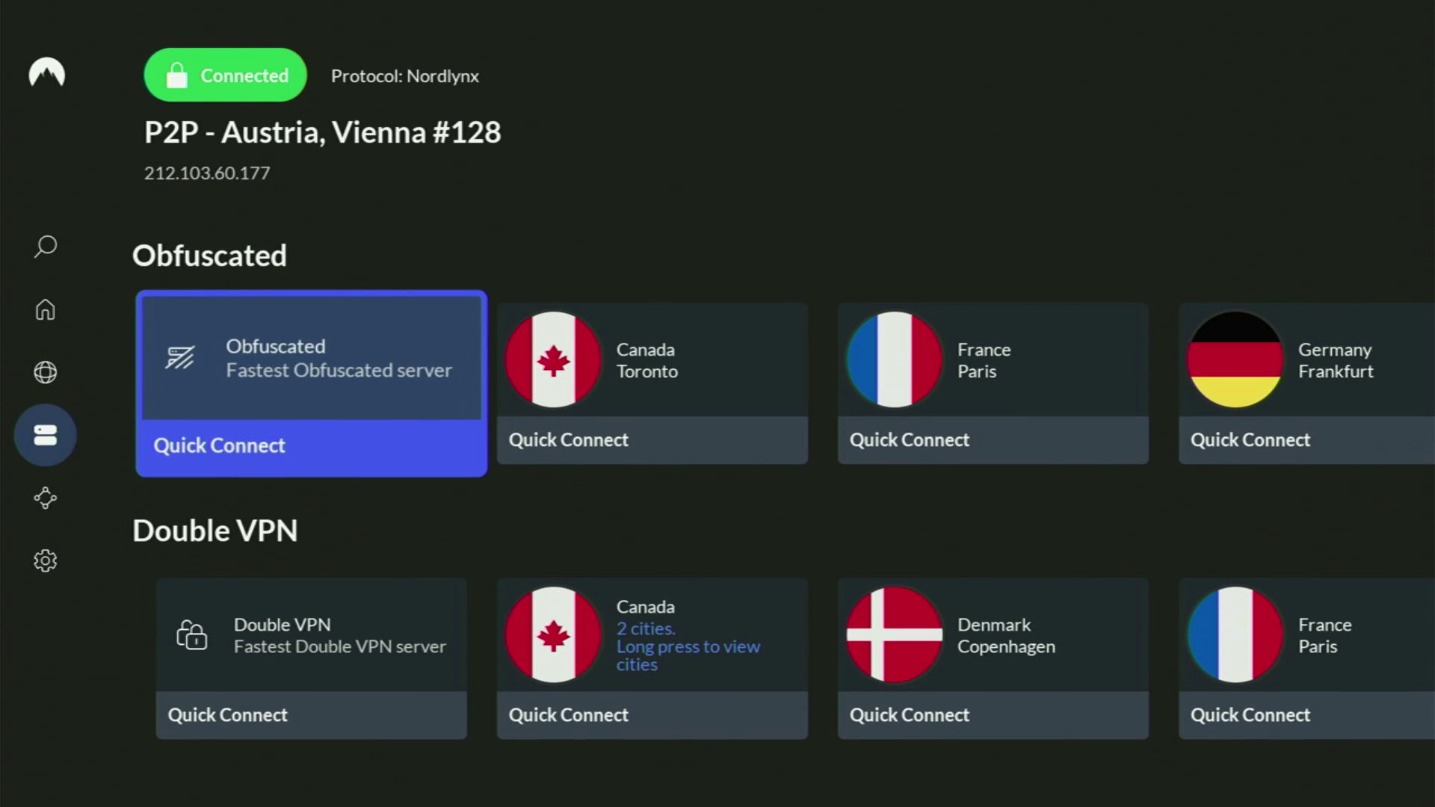
{"action": "key", "text": "Right"}
{"action": "key", "text": "Right"}
{"action": "key", "text": "Right"}
{"action": "key", "text": "Right"}
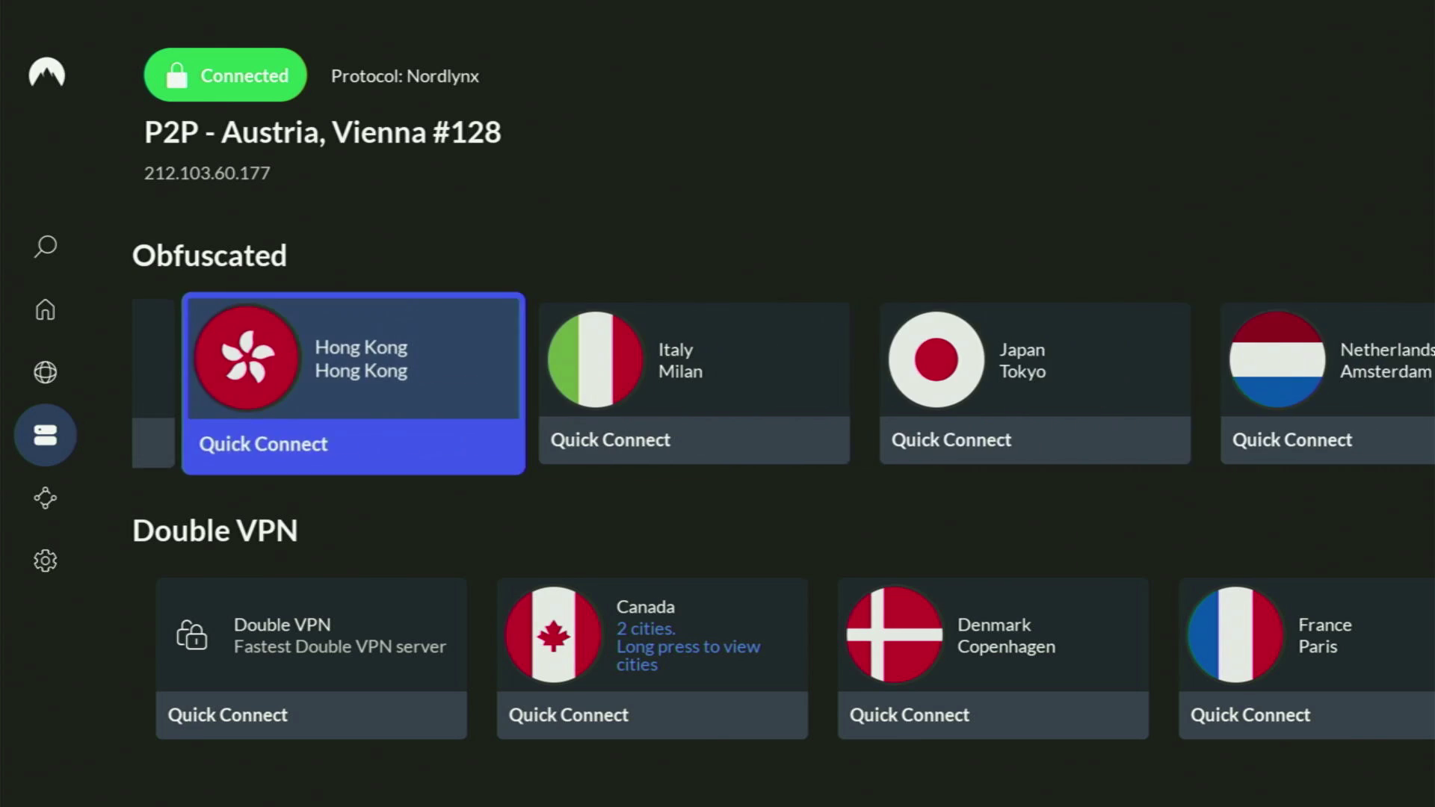
{"action": "key", "text": "Right"}
{"action": "key", "text": "Right"}
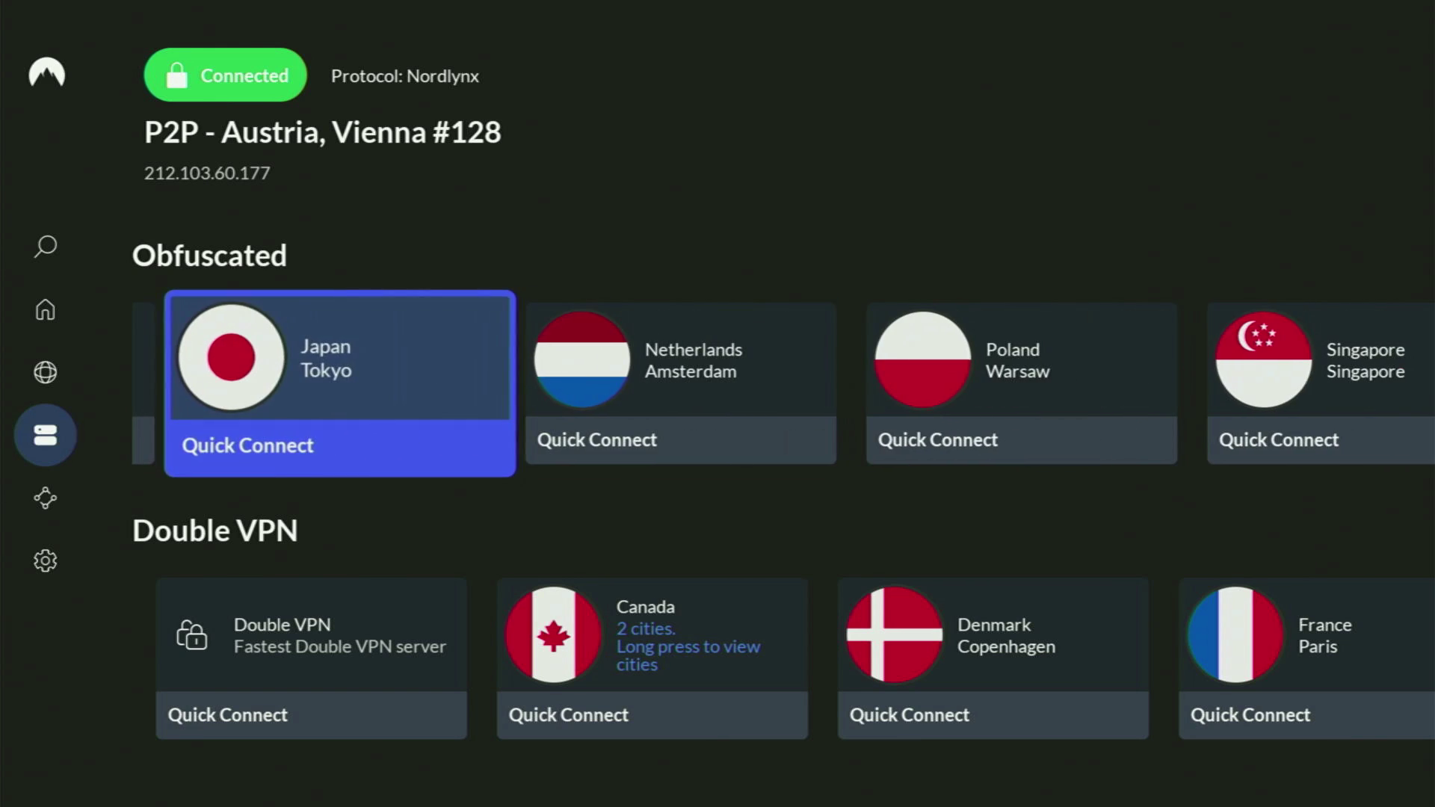
Browse the Double VPN row, then bring up NordVPN's side navigation menu.
{"action": "key", "text": "Down"}
{"action": "key", "text": "Right"}
{"action": "key", "text": "Right"}
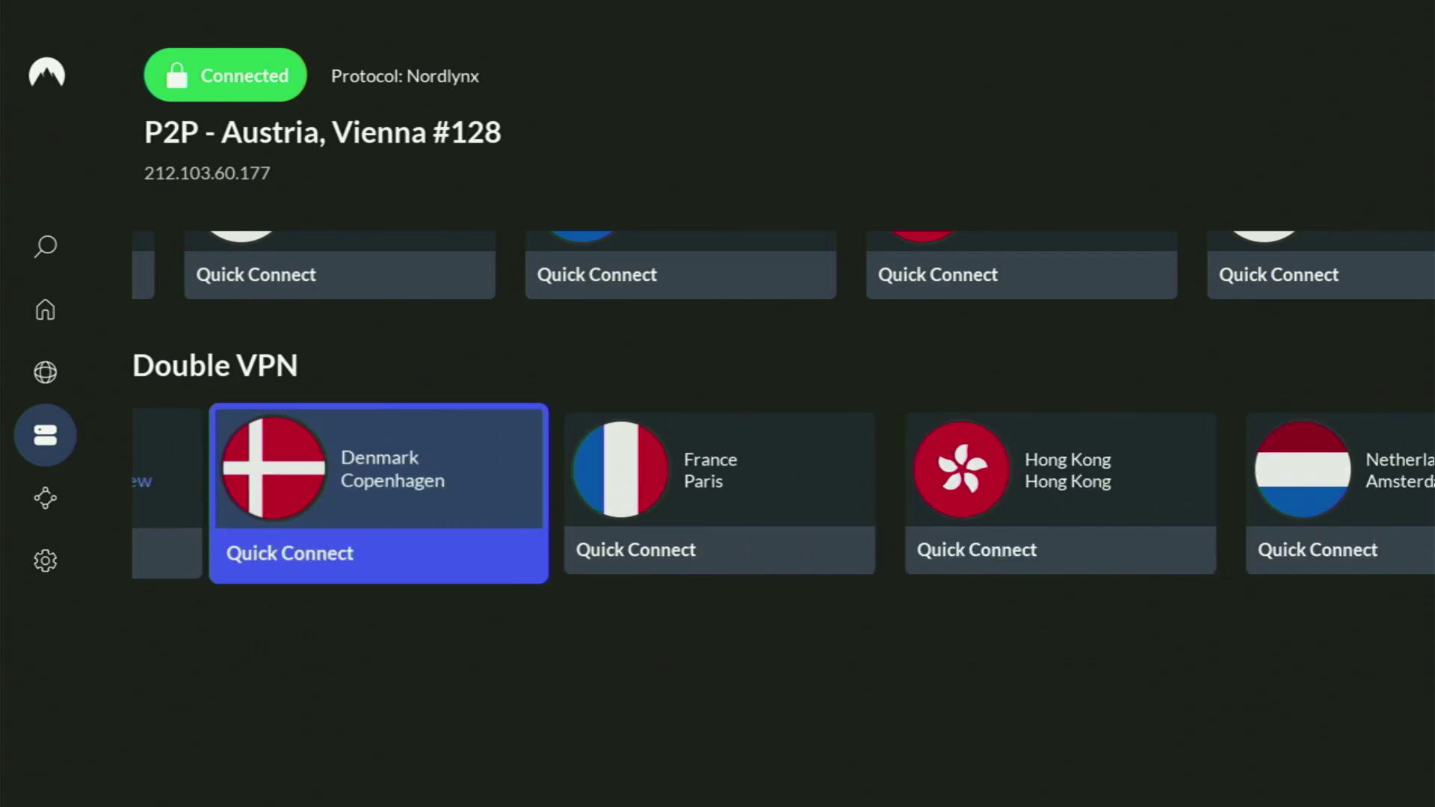
{"action": "key", "text": "Right"}
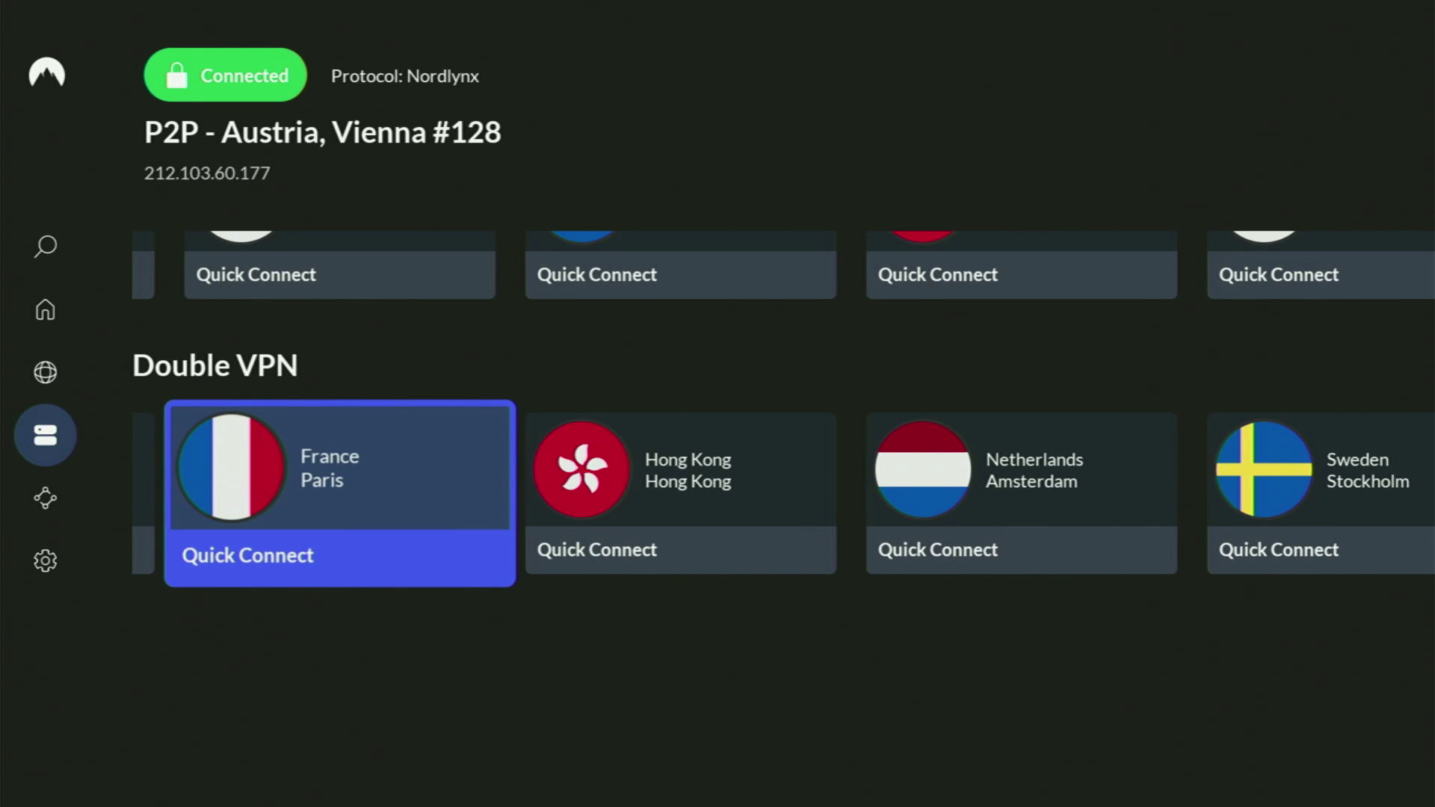
{"action": "key", "text": "Left"}
{"action": "key", "text": "Left"}
{"action": "key", "text": "Left"}
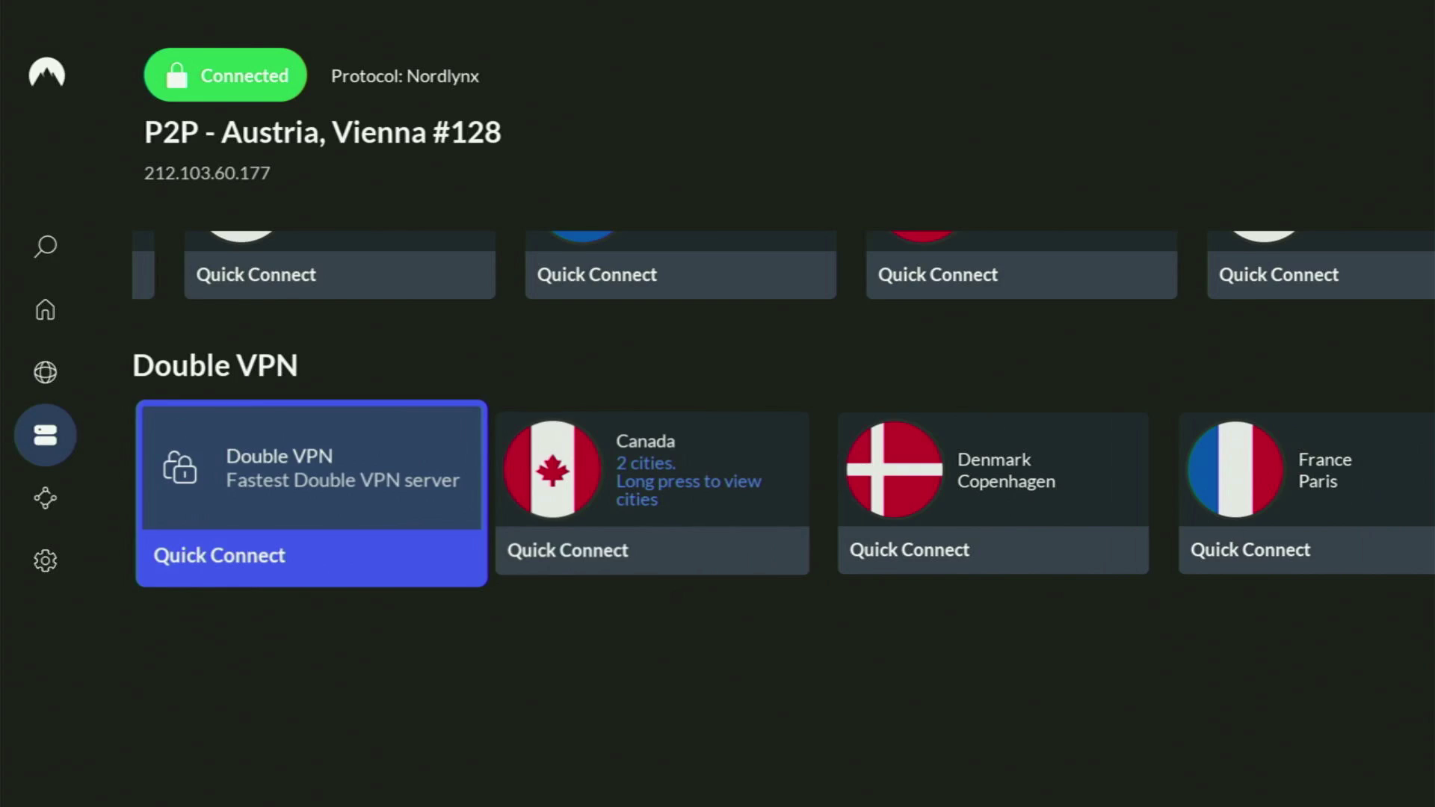
{"action": "key", "text": "Left"}
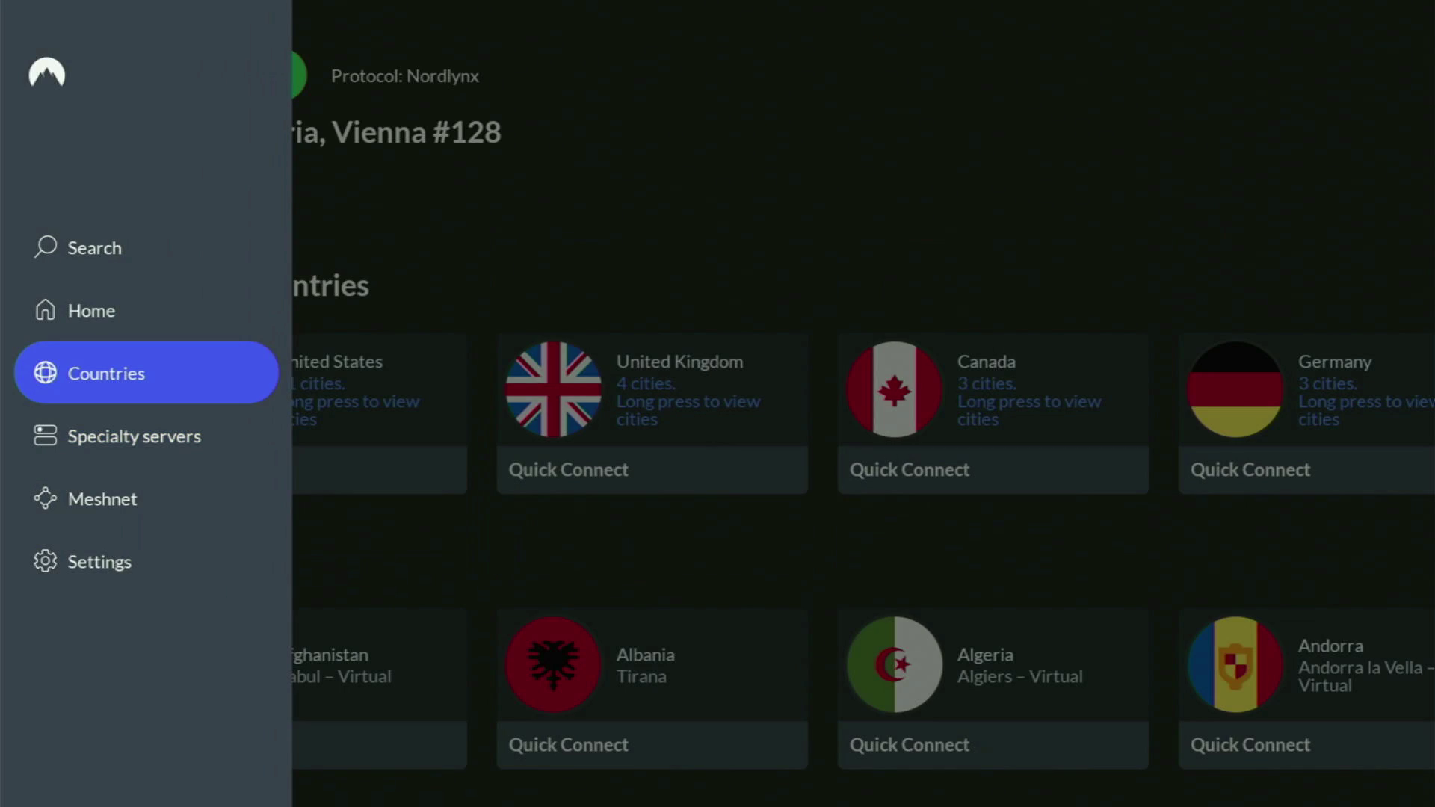
Scroll the country list down to G and Quick Connect to Germany (Berlin #1256).
{"action": "key", "text": "Right"}
{"action": "key", "text": "Down"}
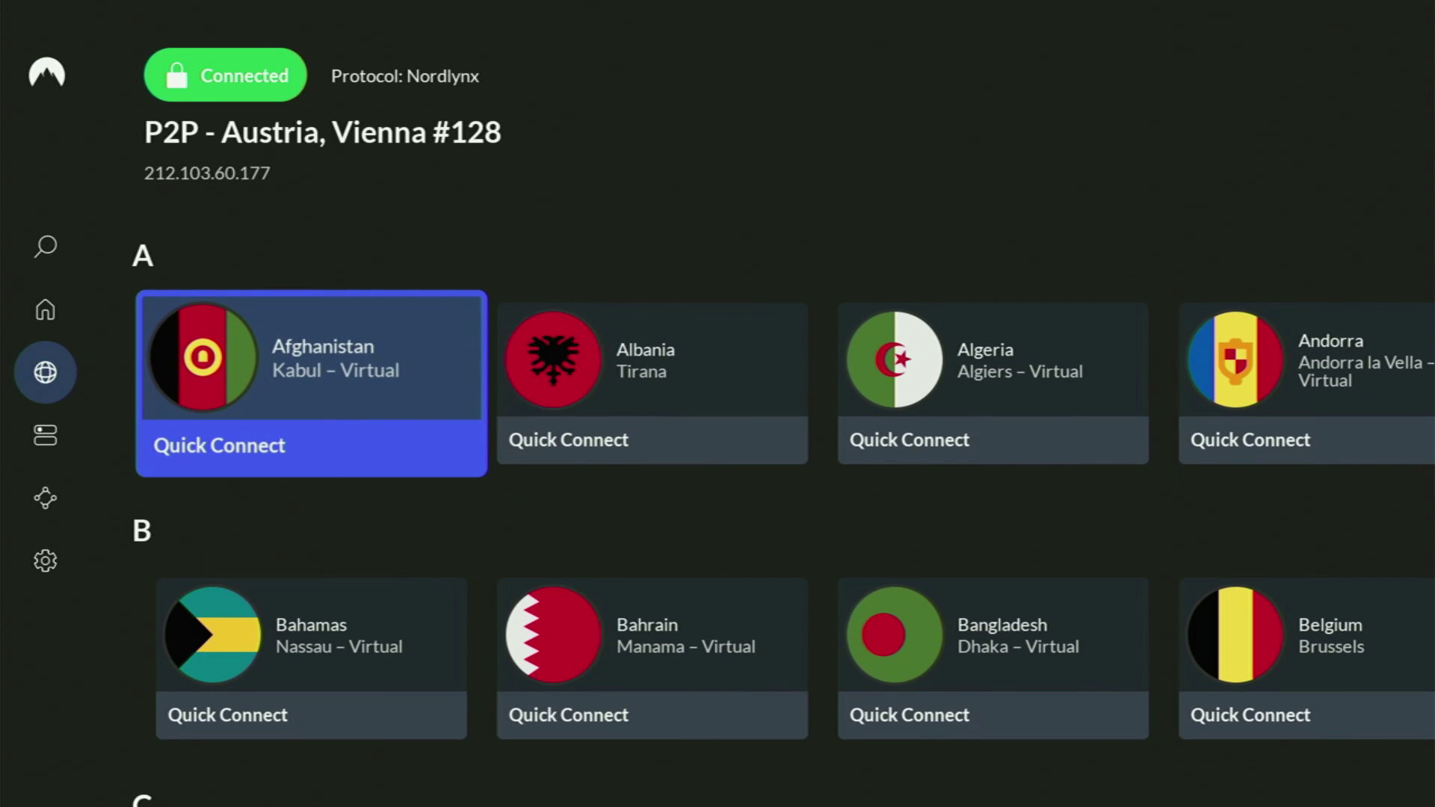
{"action": "key", "text": "Down"}
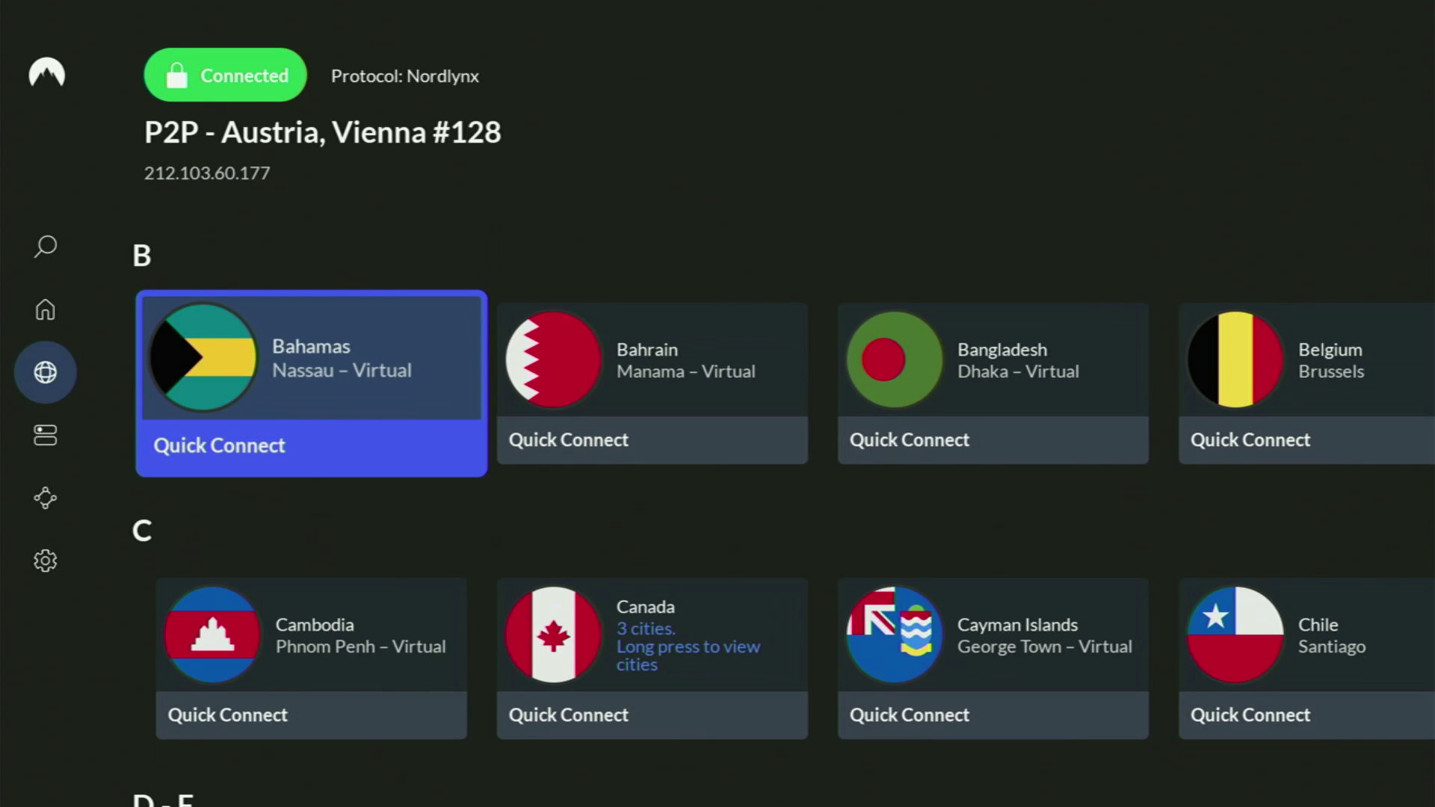
{"action": "key", "text": "Down"}
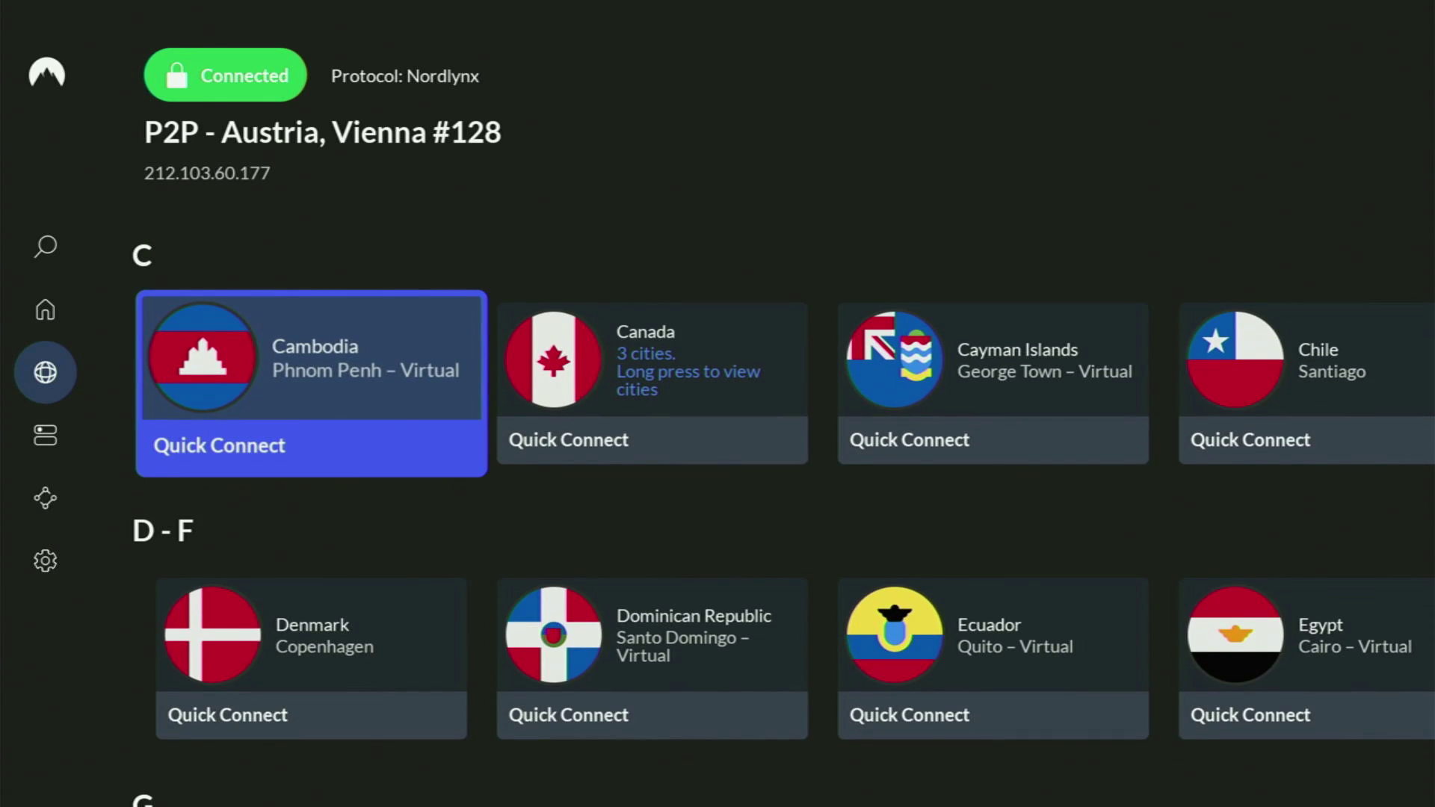
{"action": "key", "text": "Down"}
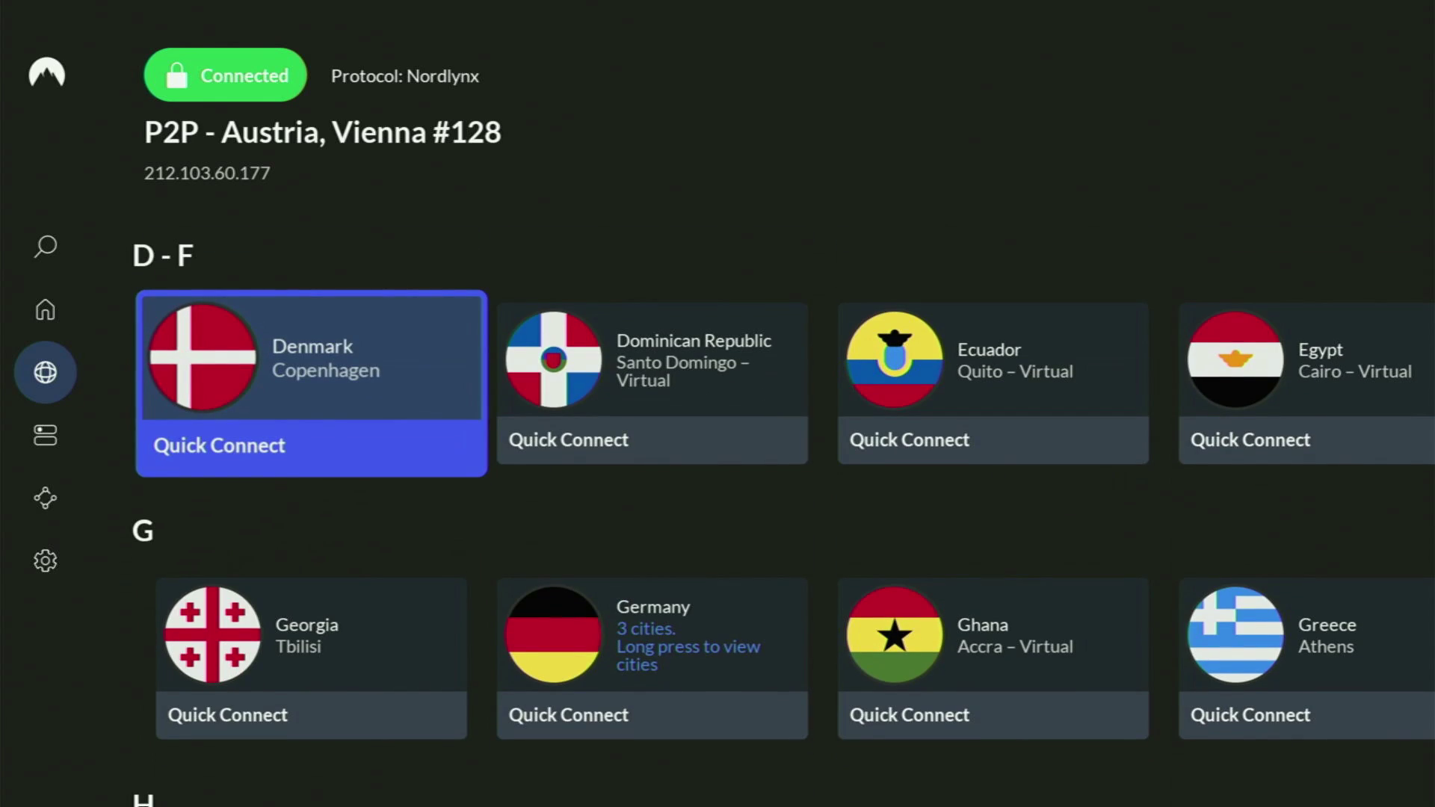
{"action": "key", "text": "Down"}
{"action": "key", "text": "Right"}
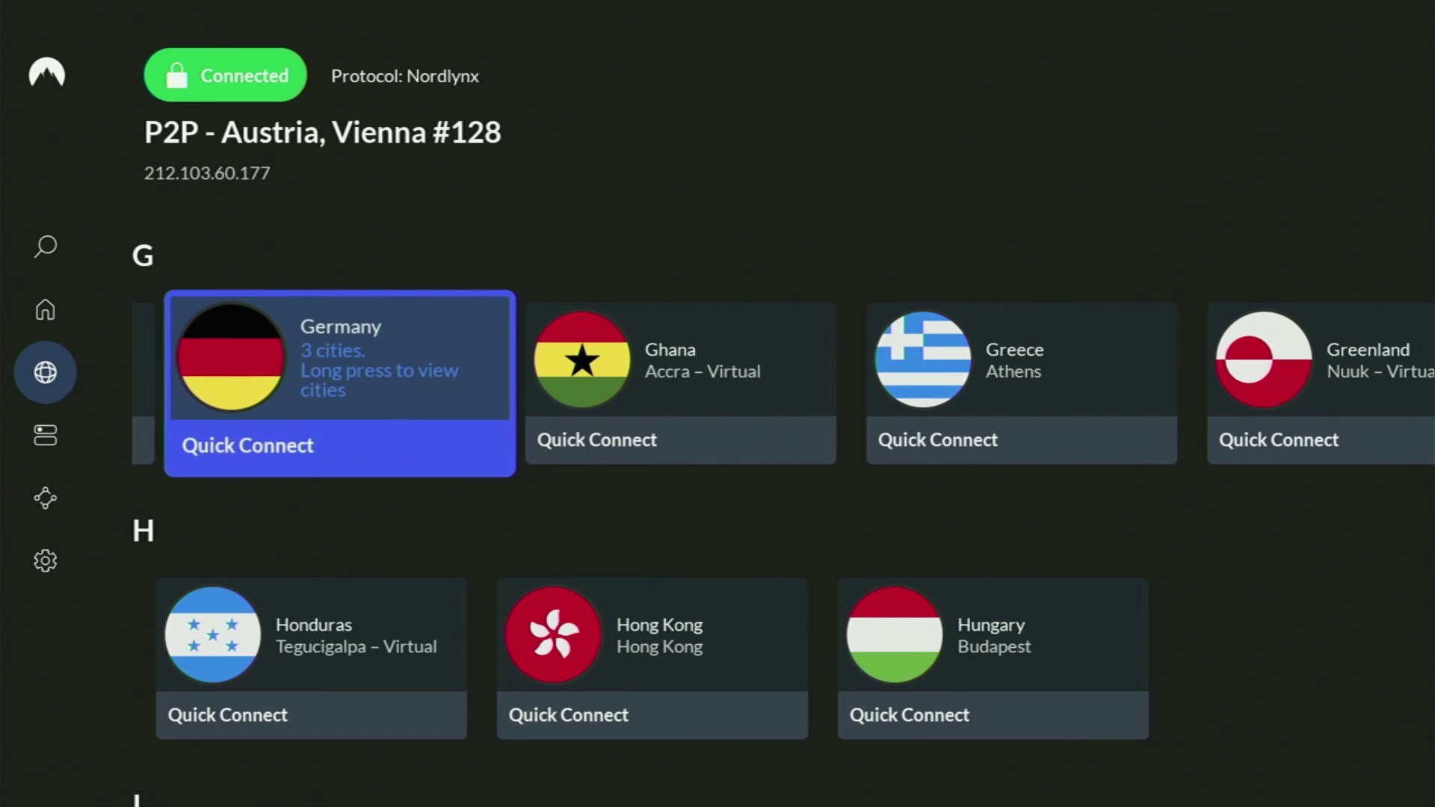
{"action": "key", "text": "Return"}
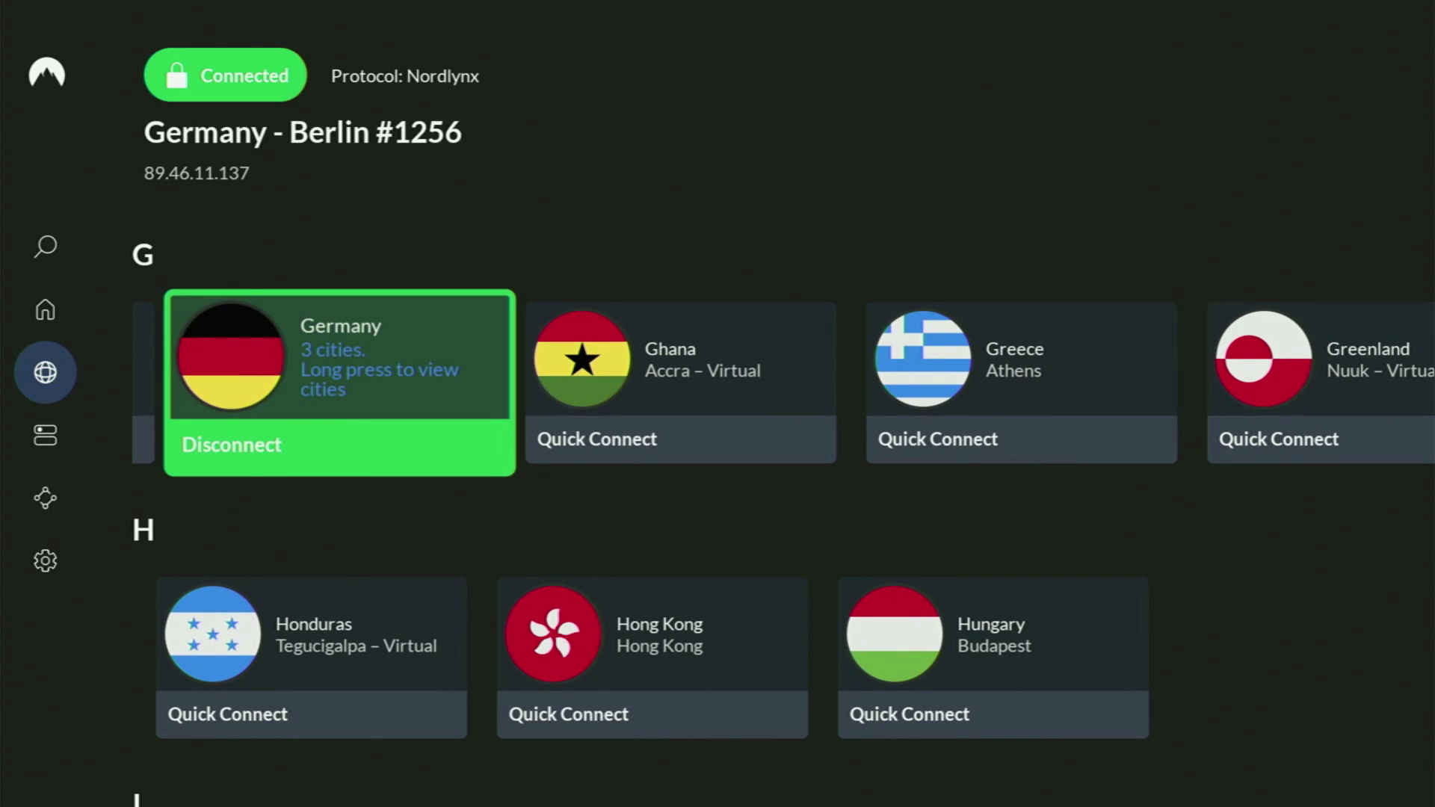
Browse past Ghana, Greece and Guam, then down through the H to L countries.
{"action": "key", "text": "Right"}
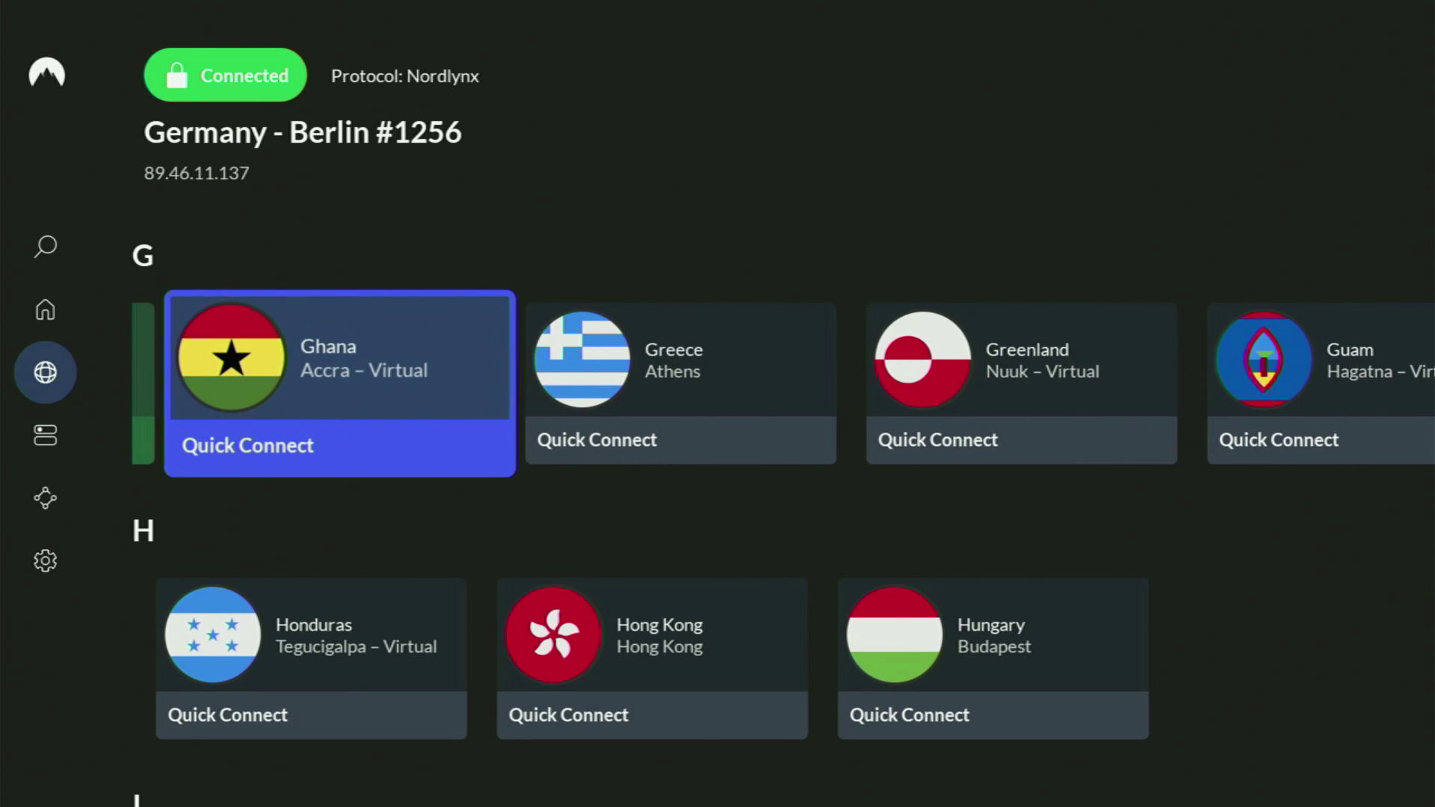
{"action": "key", "text": "Right"}
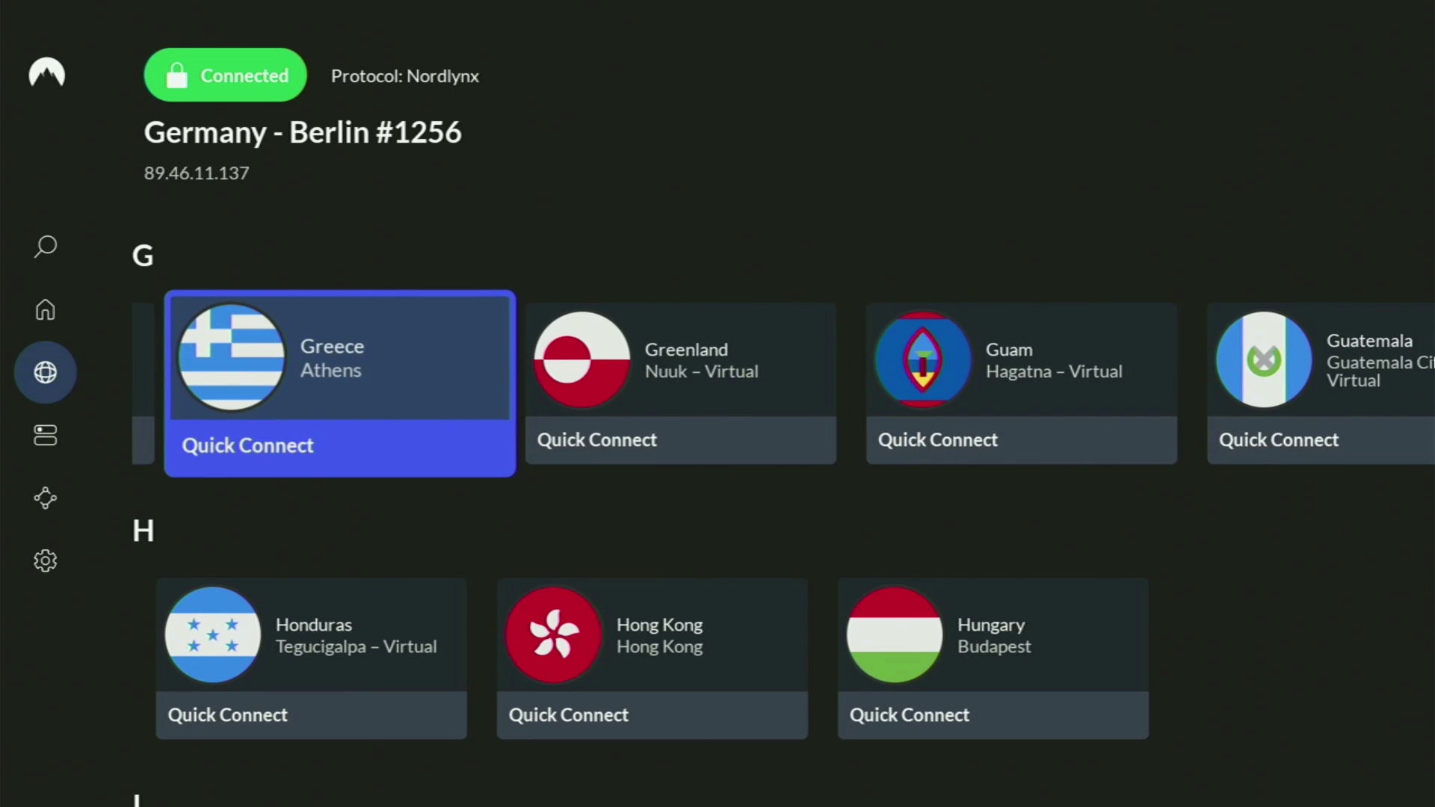
{"action": "key", "text": "Right"}
{"action": "key", "text": "Right"}
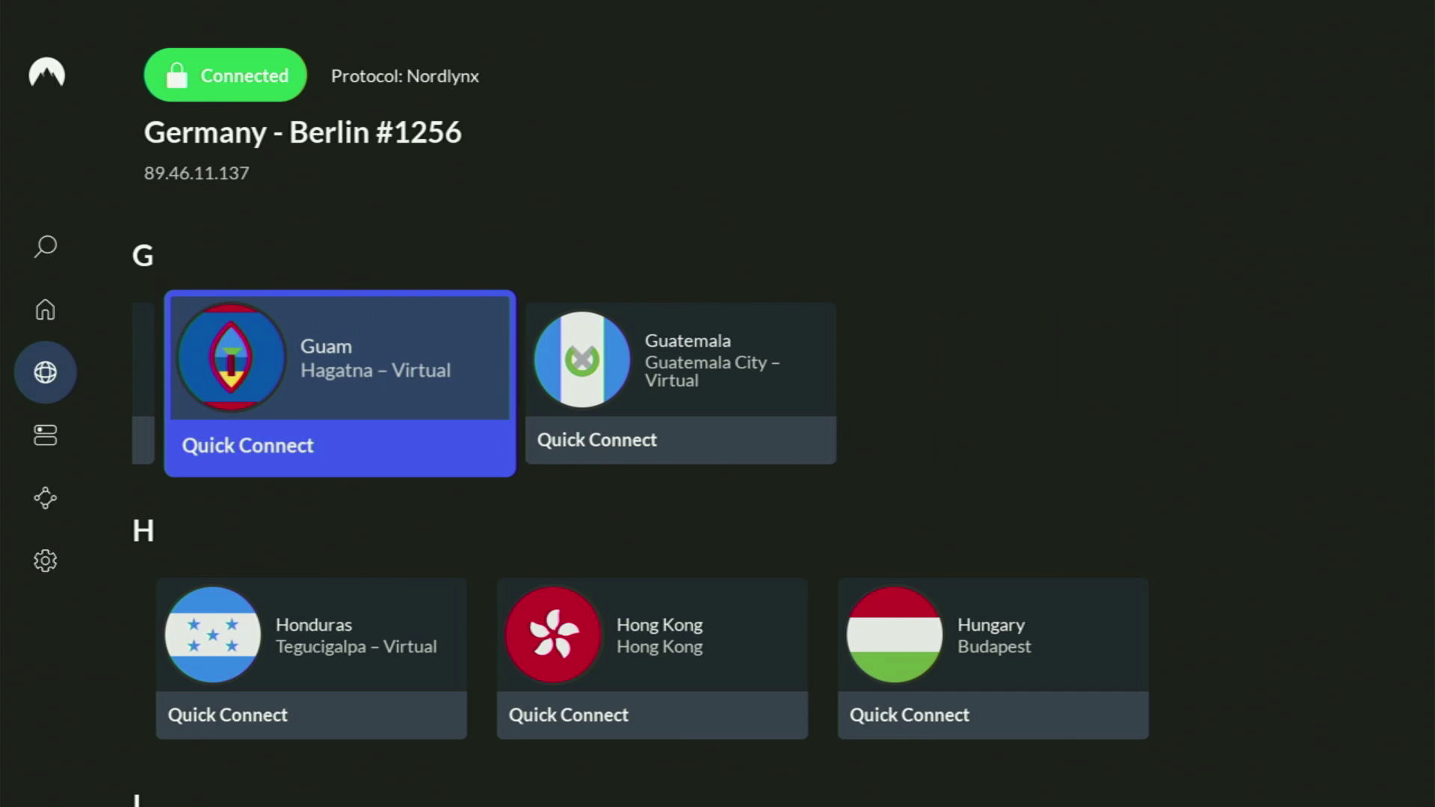
{"action": "key", "text": "Right"}
{"action": "key", "text": "Down"}
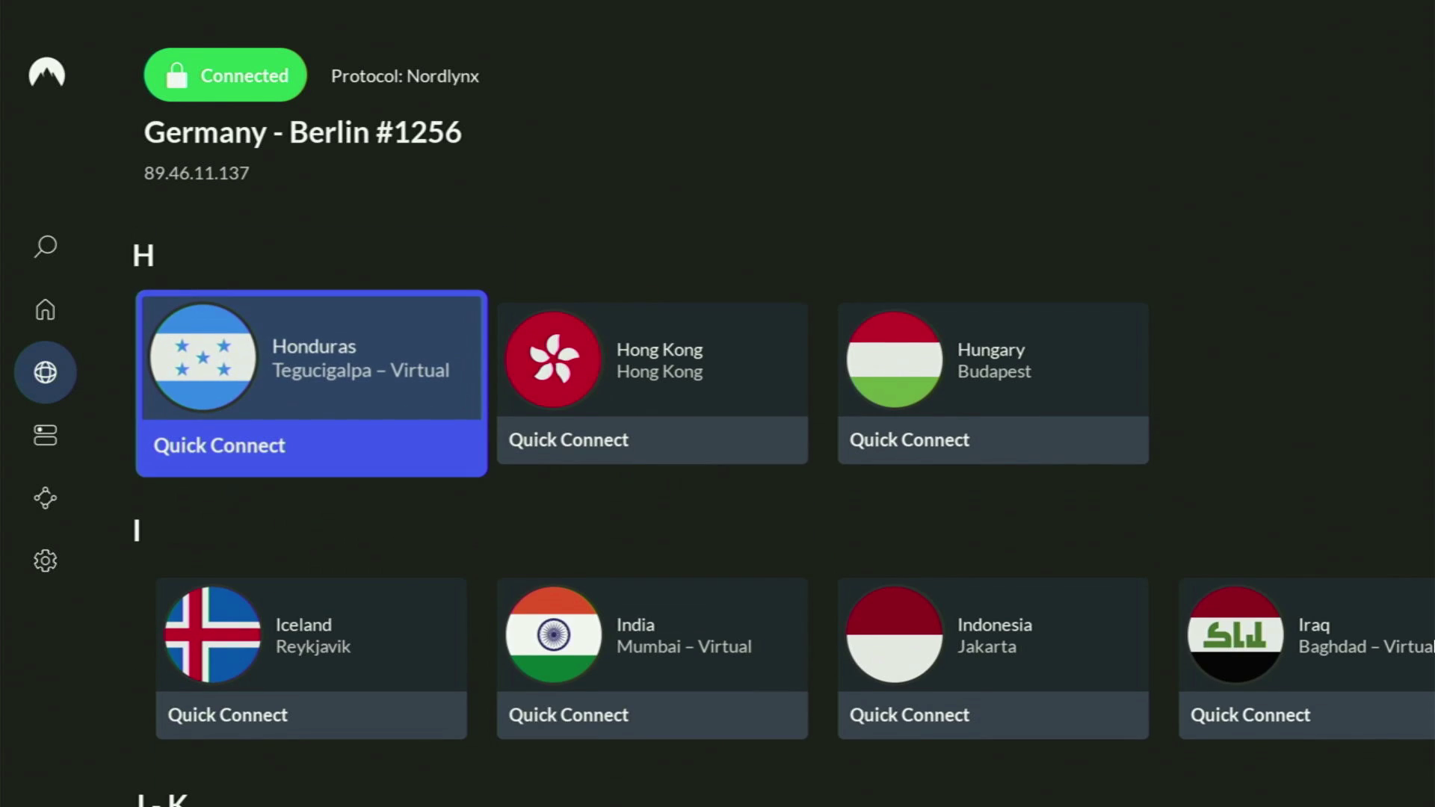
{"action": "key", "text": "Down"}
{"action": "key", "text": "Down"}
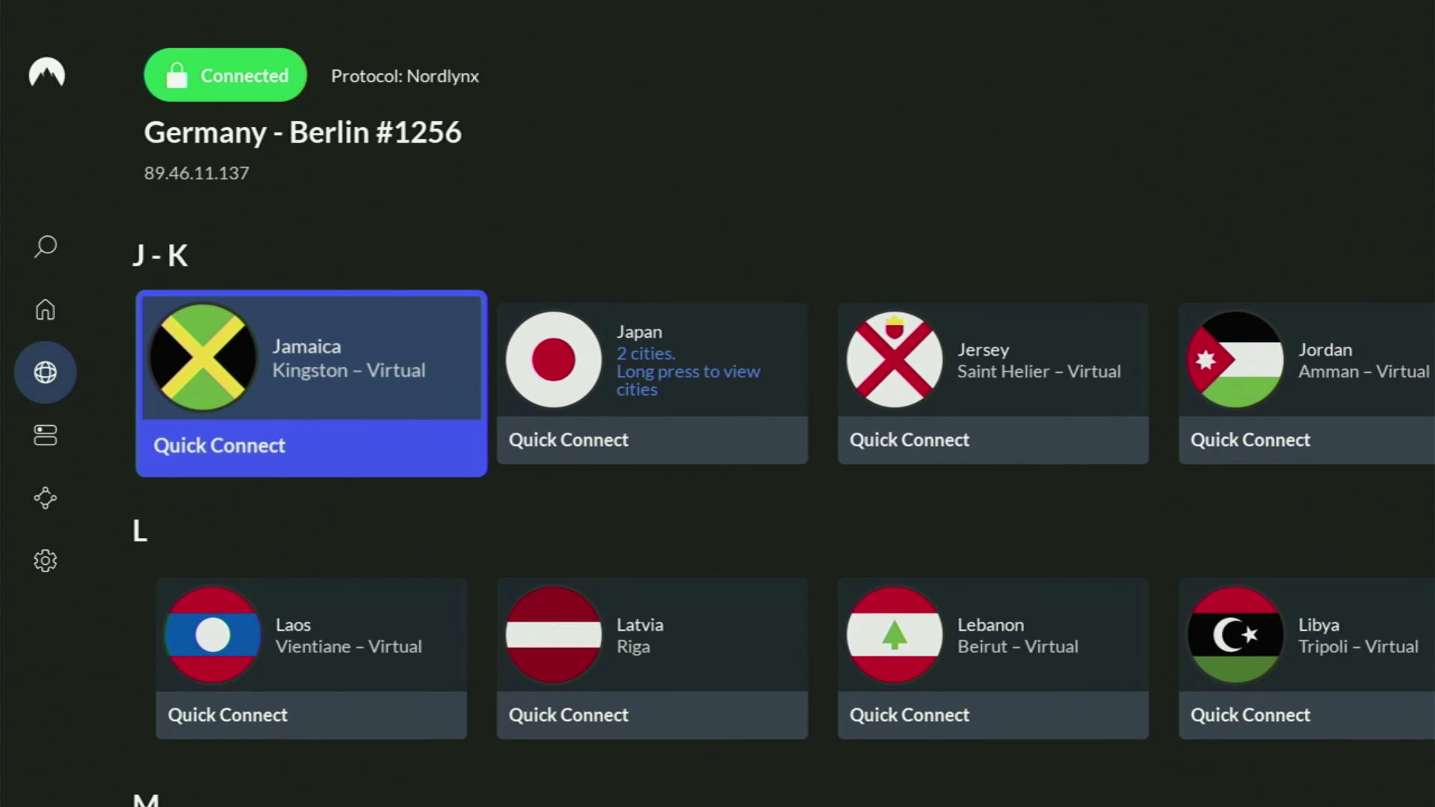
{"action": "key", "text": "Down"}
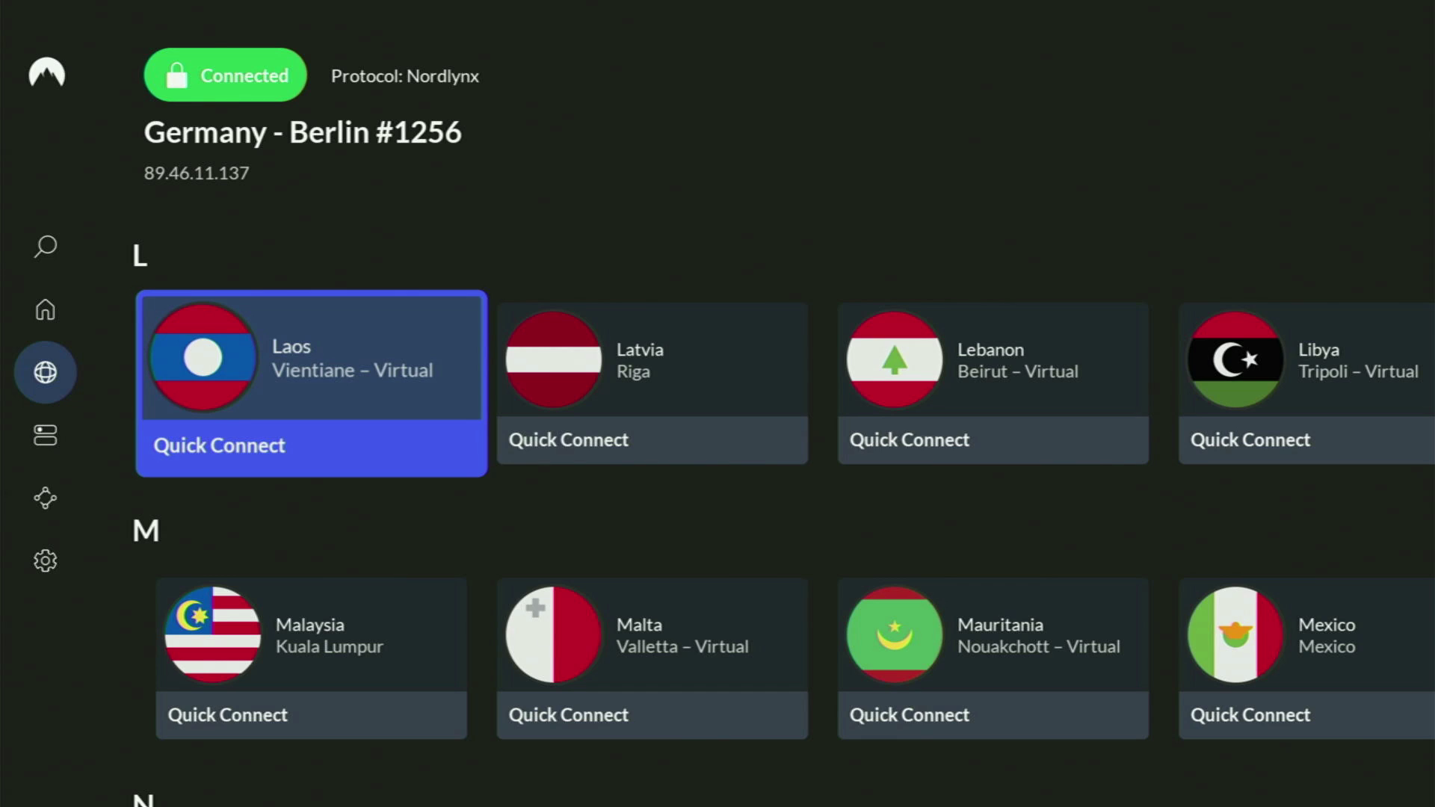
{"action": "key", "text": "Down"}
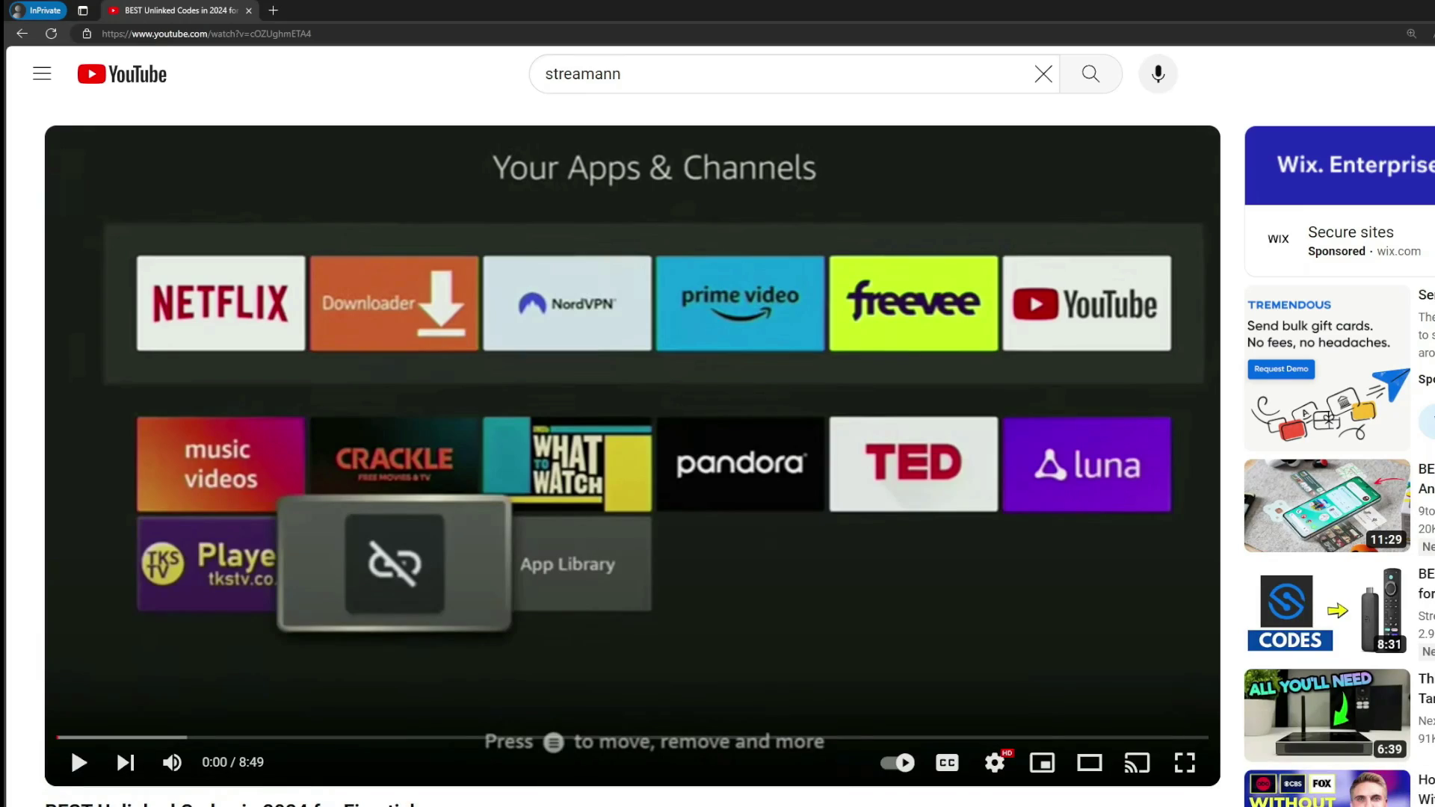
{"action": "scroll", "coordinate": [500, 463], "scroll_direction": "down", "scroll_amount": 3}
{"action": "scroll", "coordinate": [499, 463], "scroll_direction": "down", "scroll_amount": 3}
Expand the video description and highlight '3 months extra' on the 69%-off NordVPN deal page.
{"action": "left_click", "coordinate": [499, 463]}
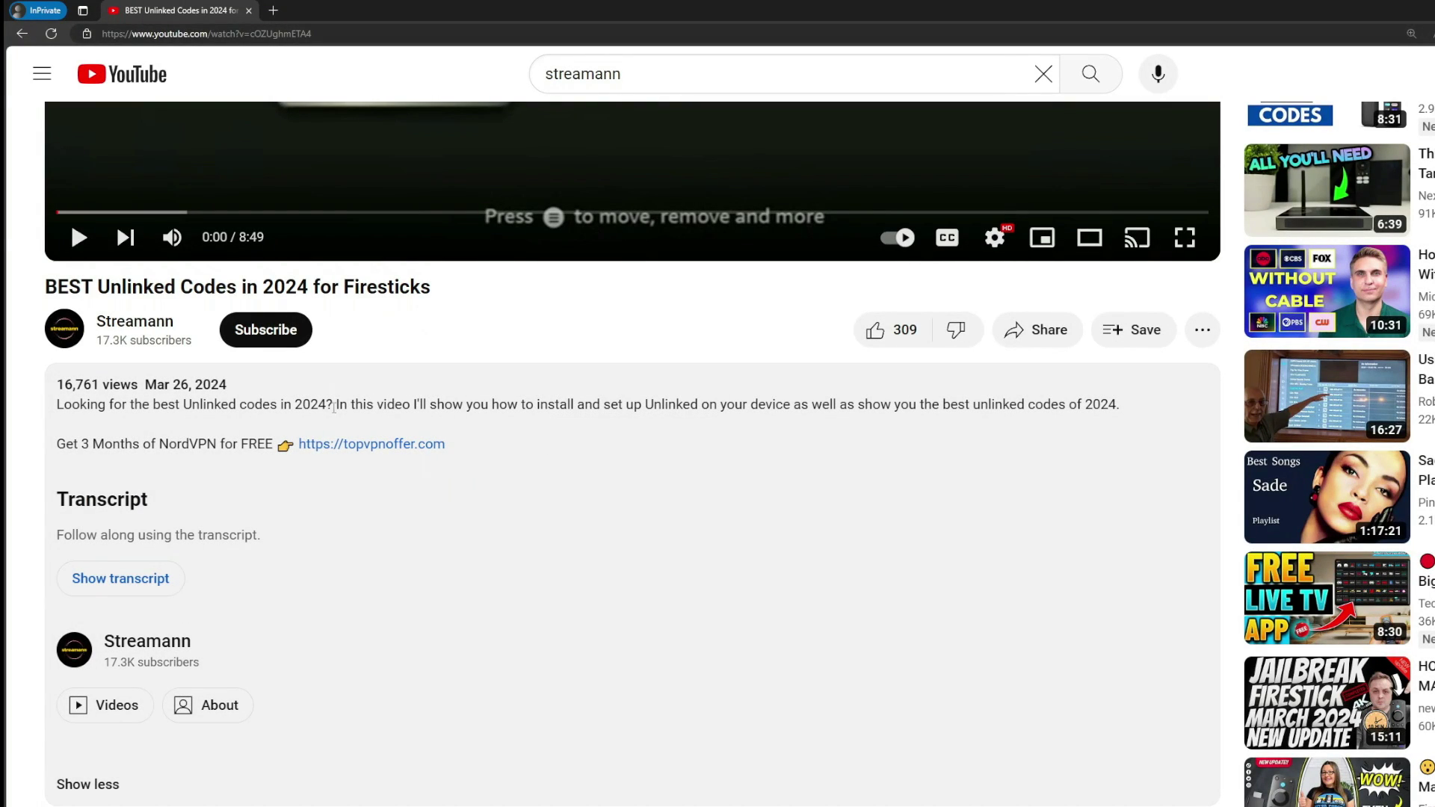
{"action": "scroll", "coordinate": [353, 474], "scroll_direction": "down", "scroll_amount": 3}
{"action": "scroll", "coordinate": [487, 618], "scroll_direction": "down", "scroll_amount": 1}
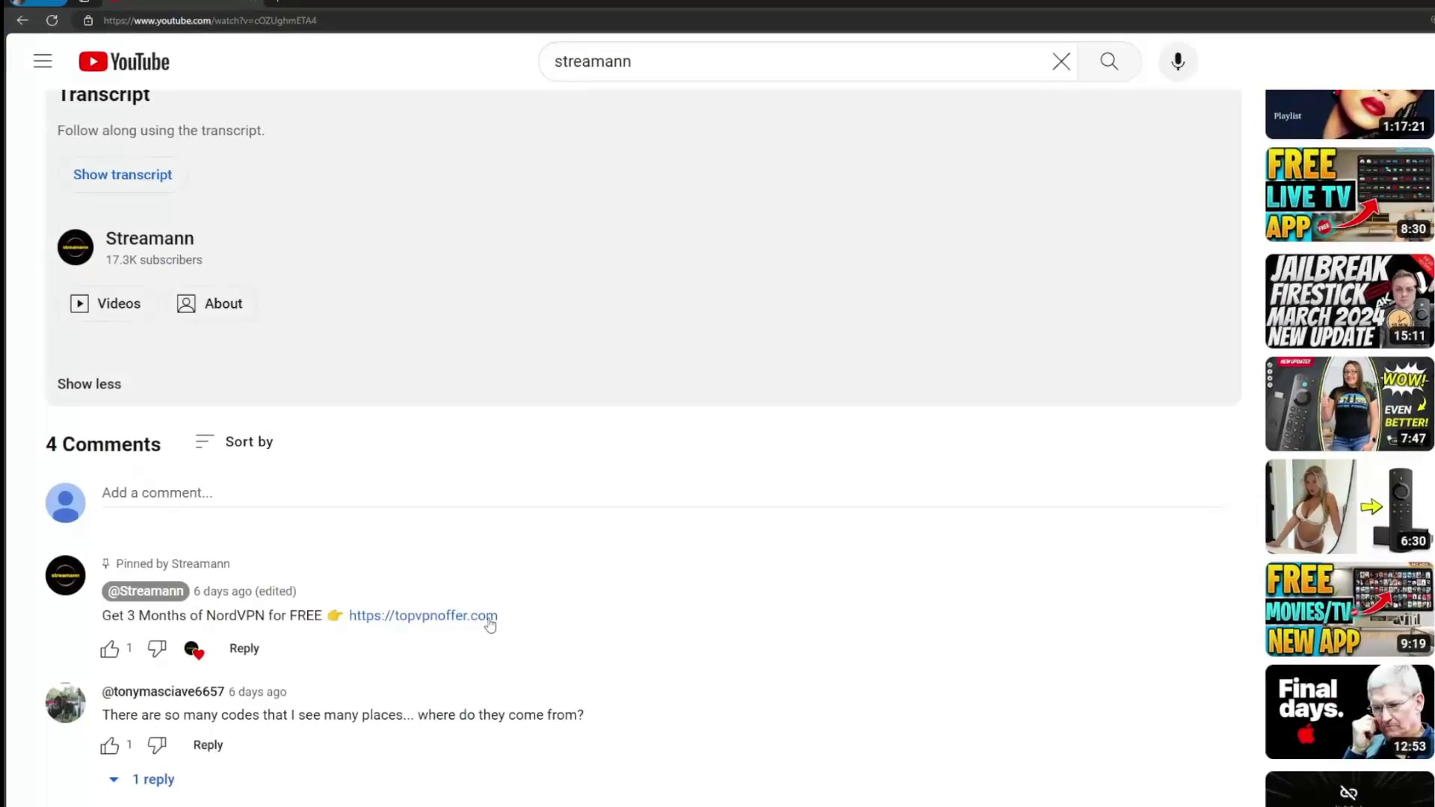
{"action": "left_click_drag", "start_coordinate": [489, 617], "coordinate": [343, 618]}
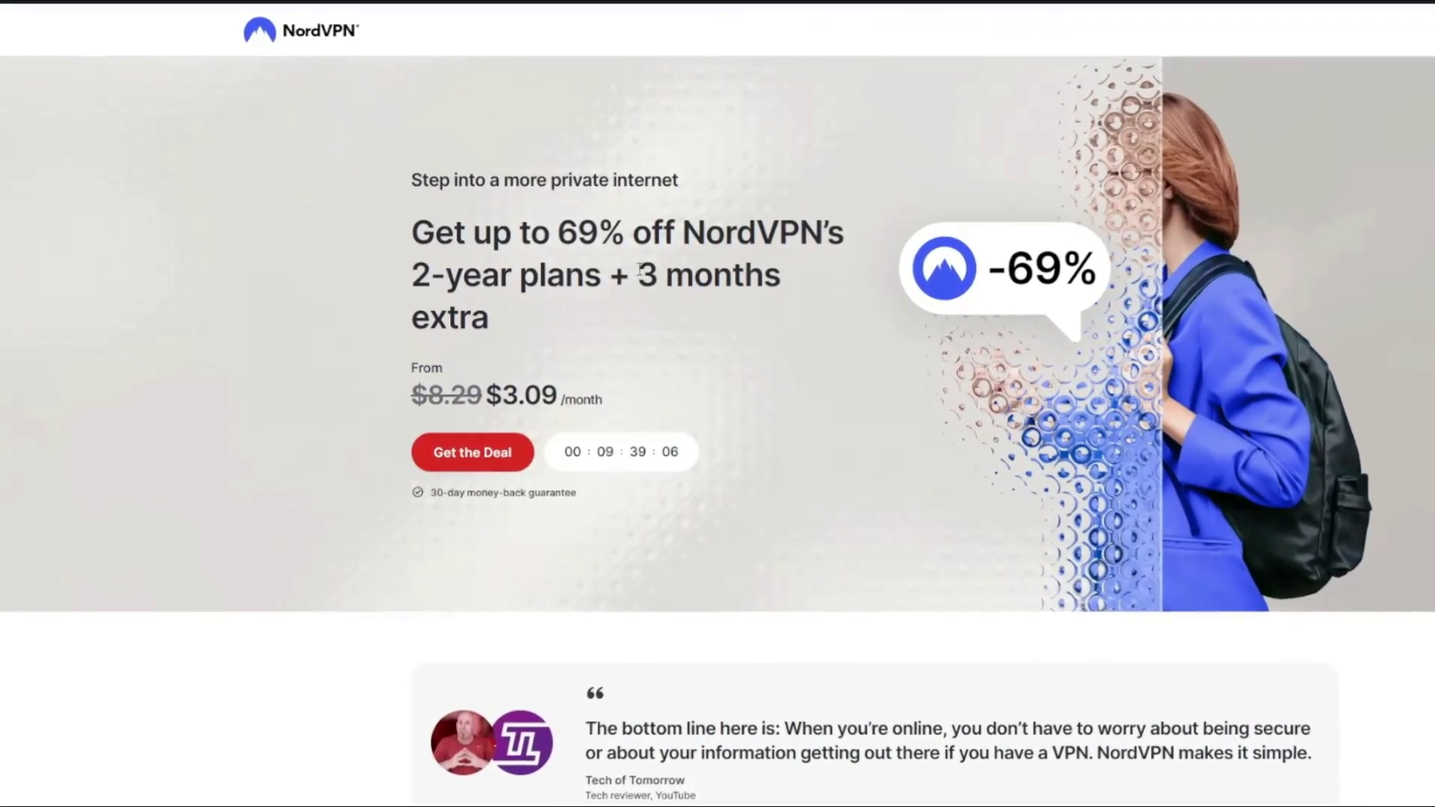
{"action": "left_click_drag", "start_coordinate": [643, 279], "coordinate": [797, 319]}
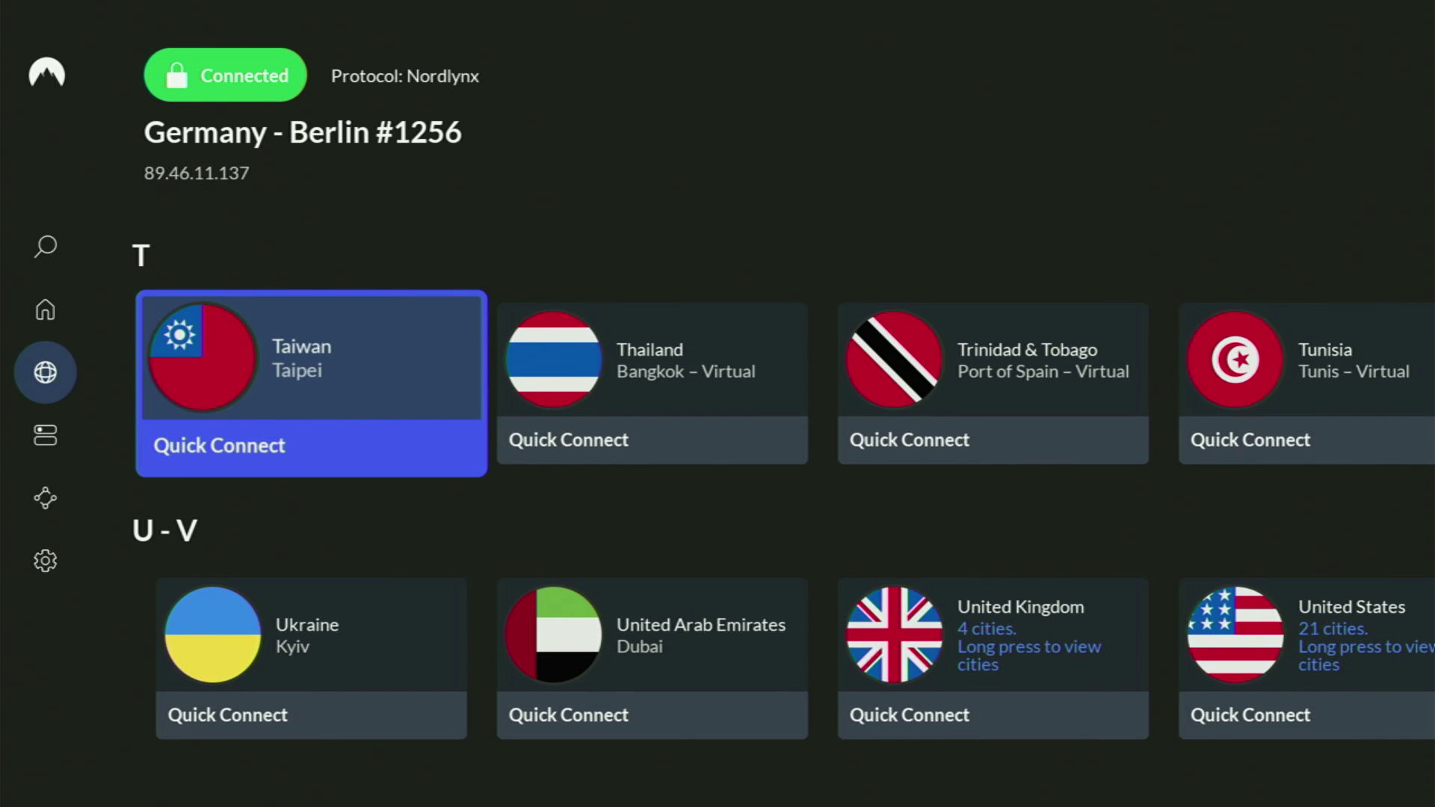
{"action": "key", "text": "Down"}
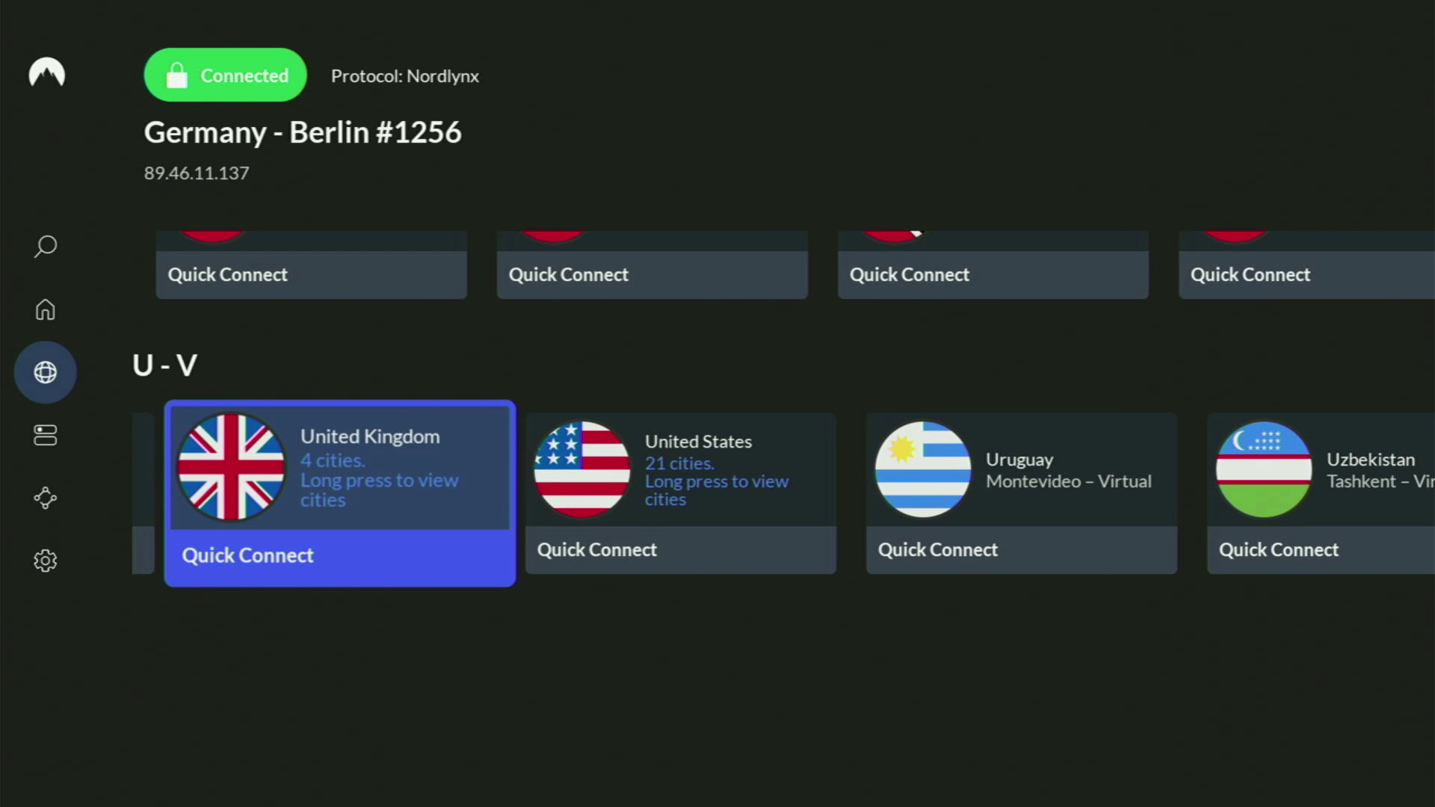
{"action": "key", "text": "Right"}
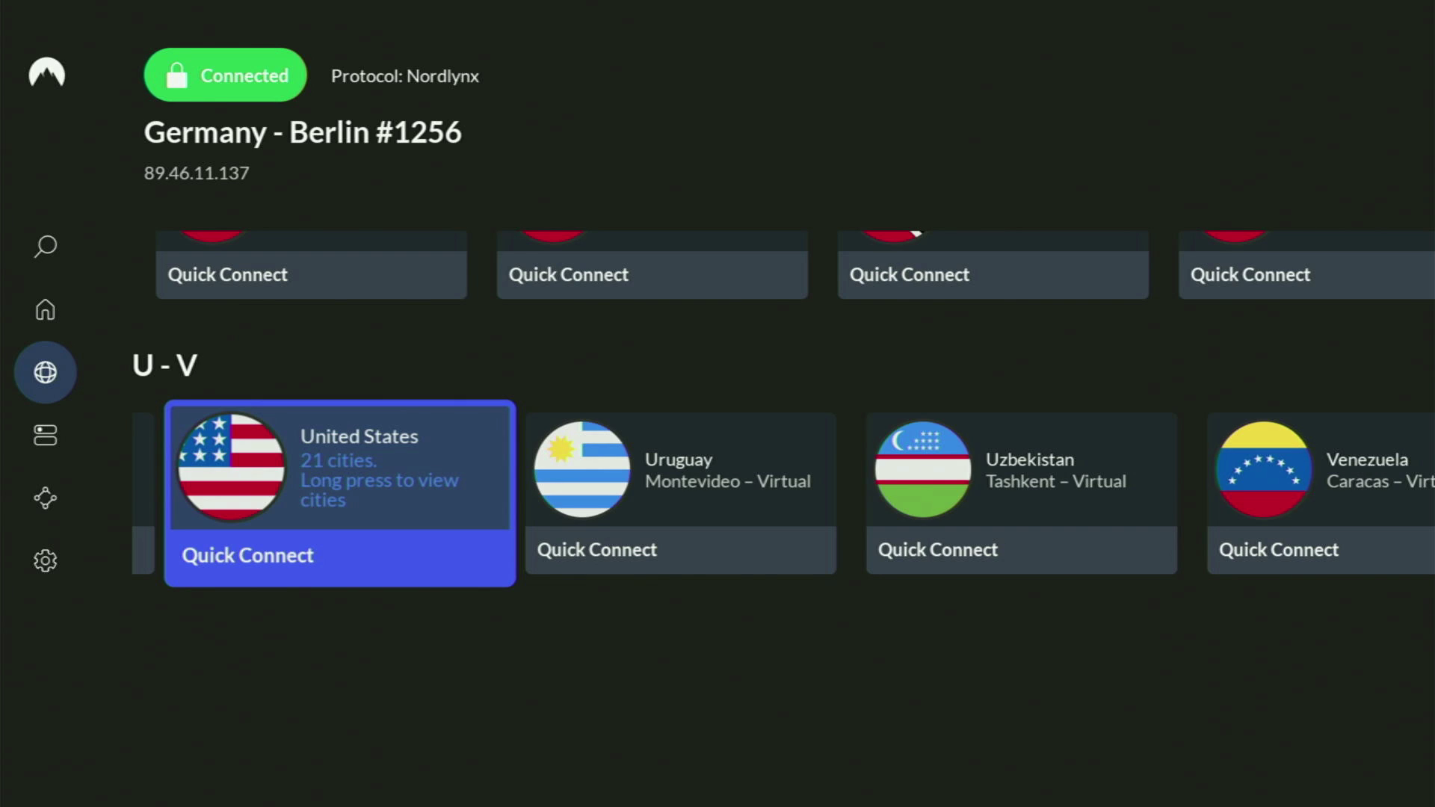
Return Home, enter Your Apps & Channels and move to the Downloader tile.
{"action": "key", "text": "Home"}
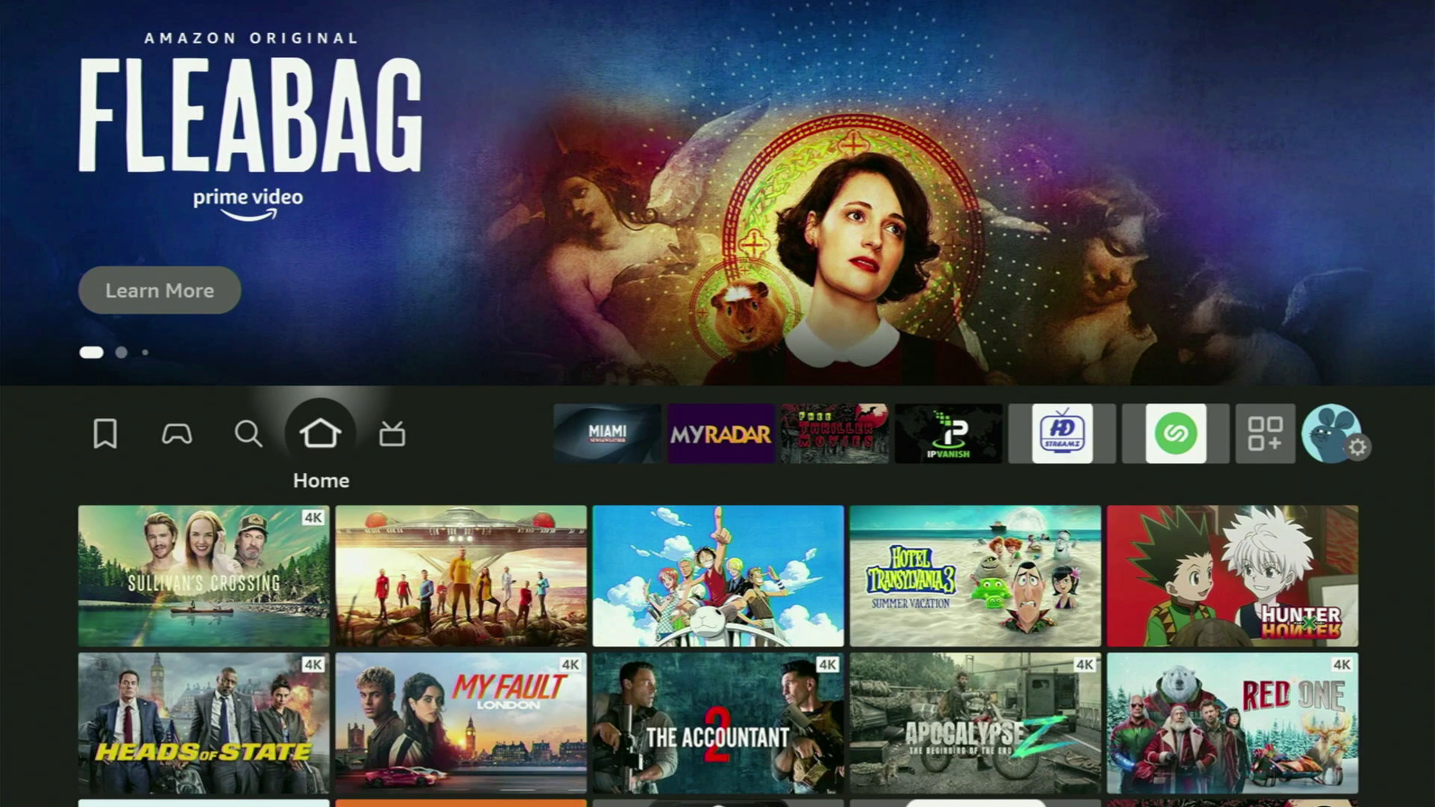
{"action": "key", "text": "Right"}
{"action": "key", "text": "Right"}
{"action": "key", "text": "Right"}
{"action": "key", "text": "Right"}
{"action": "key", "text": "Right"}
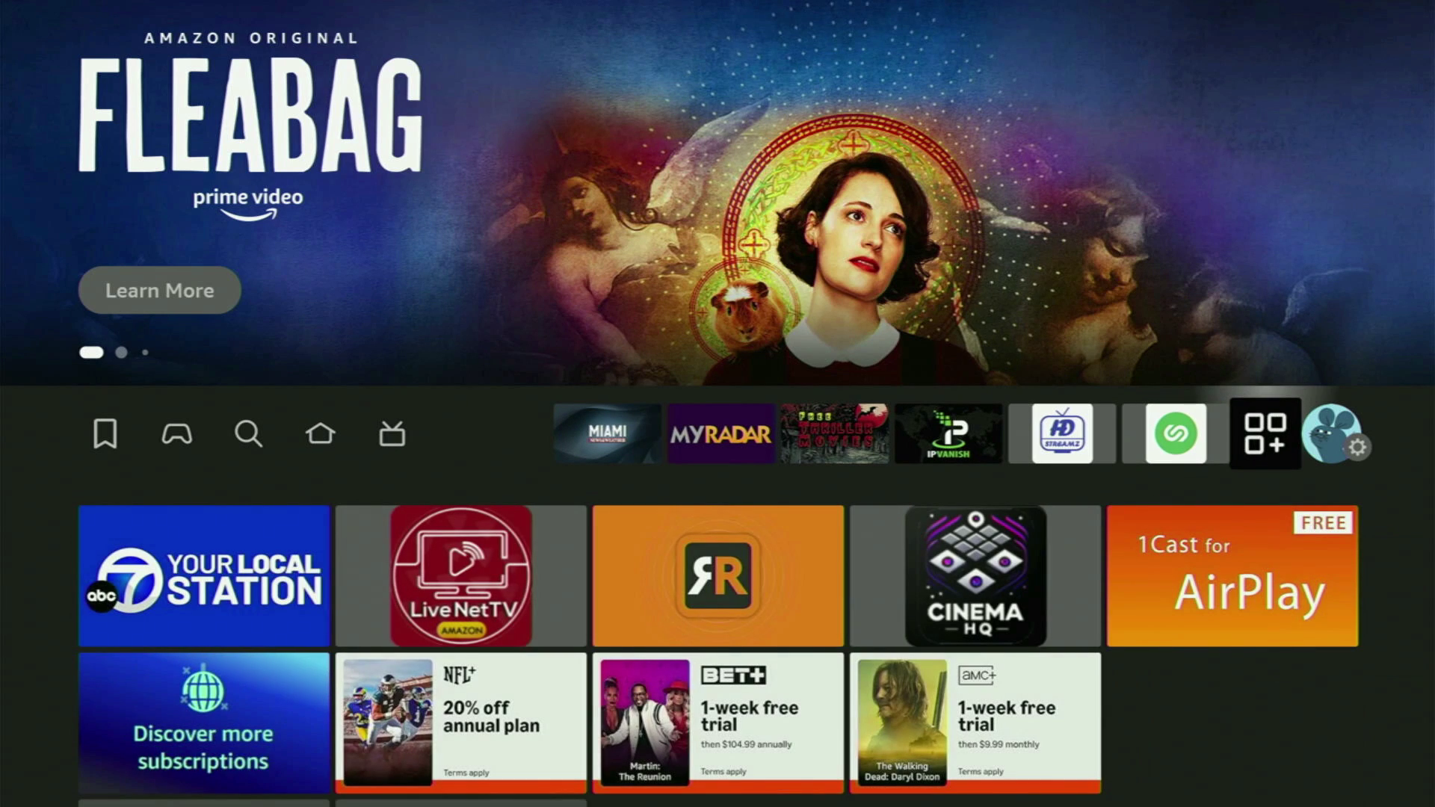
{"action": "key", "text": "Return"}
{"action": "key", "text": "Down"}
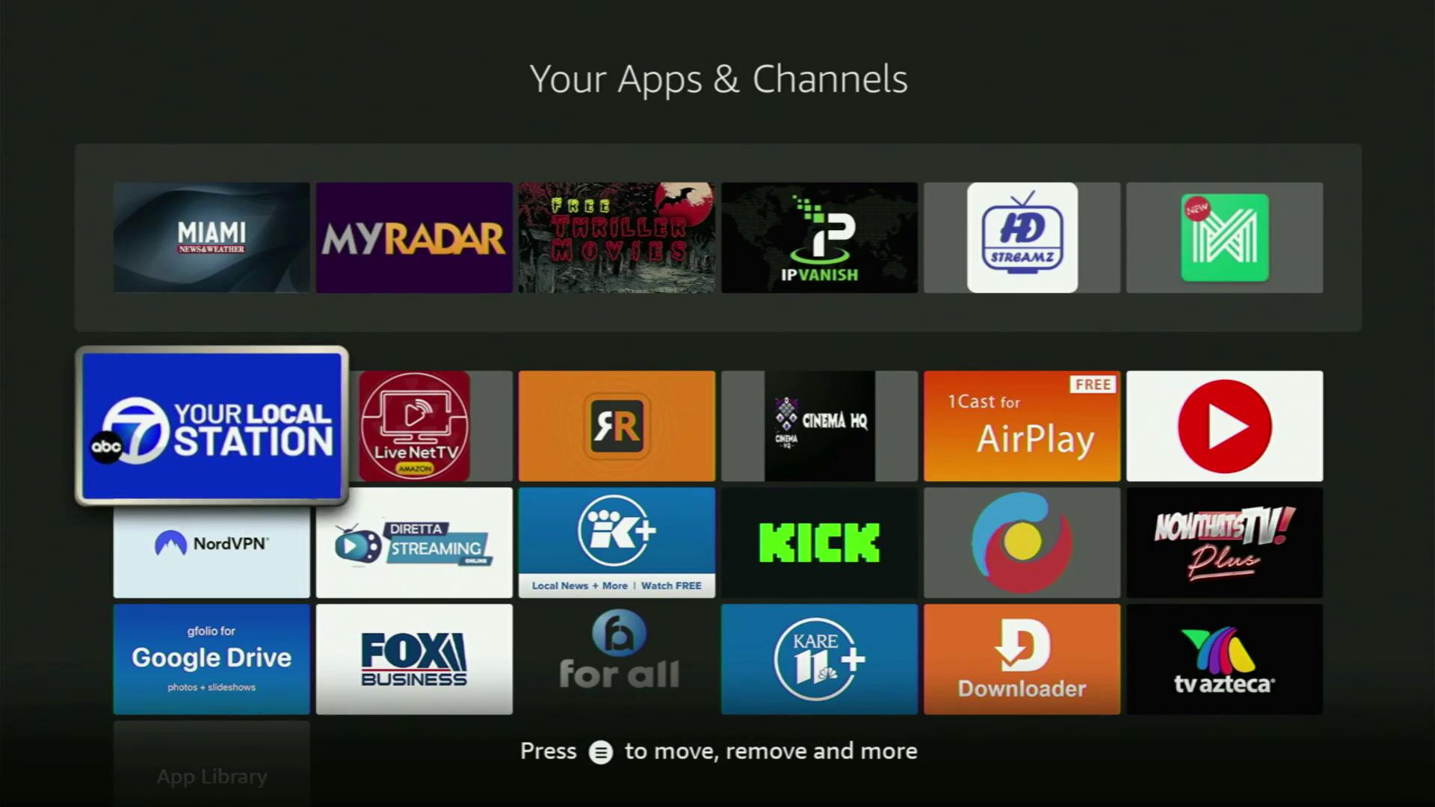
{"action": "key", "text": "Right"}
{"action": "key", "text": "Right"}
{"action": "key", "text": "Right"}
{"action": "key", "text": "Down"}
{"action": "key", "text": "Down"}
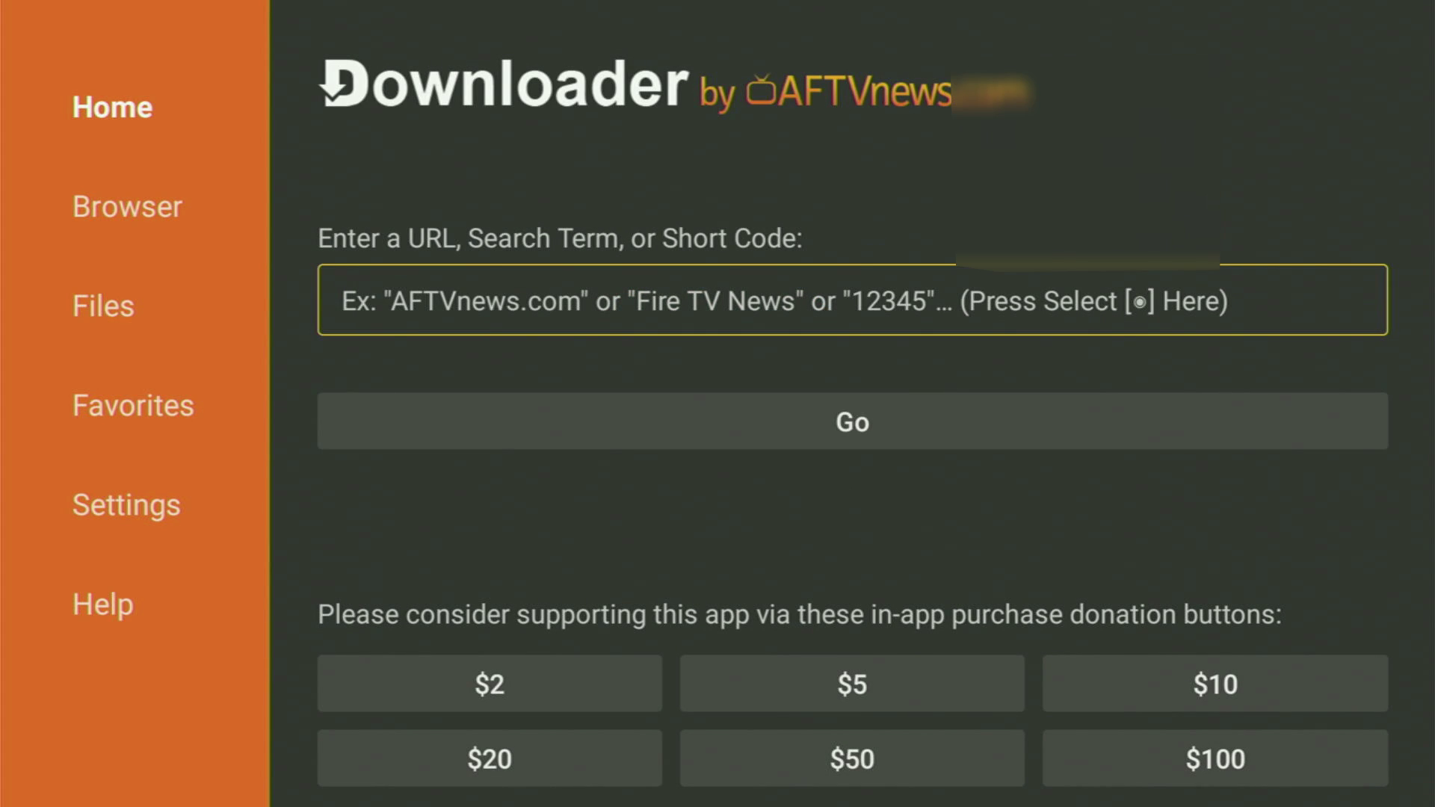
Enter the first digits 2, 6, 1 of the code 2619957 in the Downloader address field.
{"action": "key", "text": "Return"}
{"action": "key", "text": "Up"}
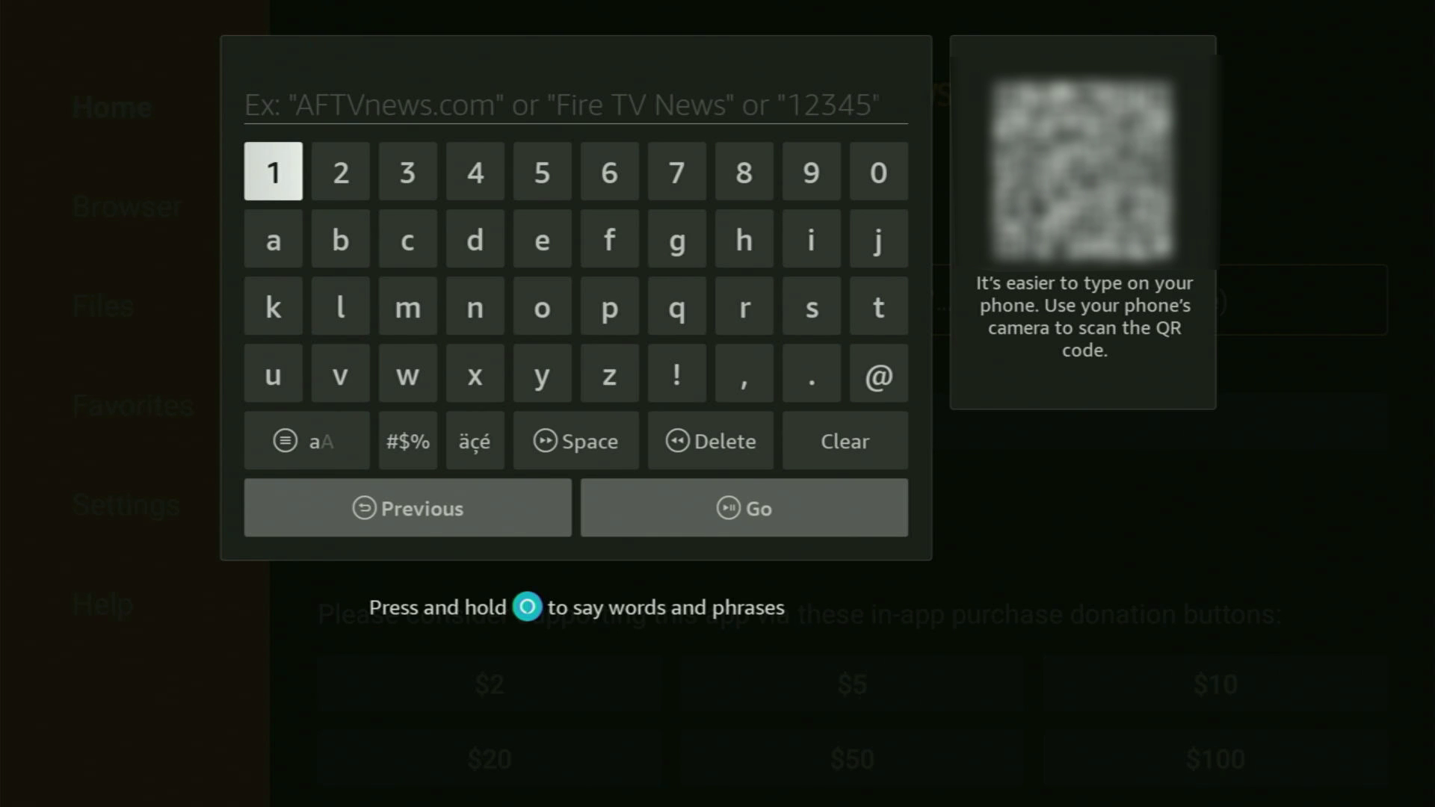
{"action": "key", "text": "Right"}
{"action": "key", "text": "Return"}
{"action": "key", "text": "Right"}
{"action": "key", "text": "Right"}
{"action": "key", "text": "Right"}
{"action": "key", "text": "Right"}
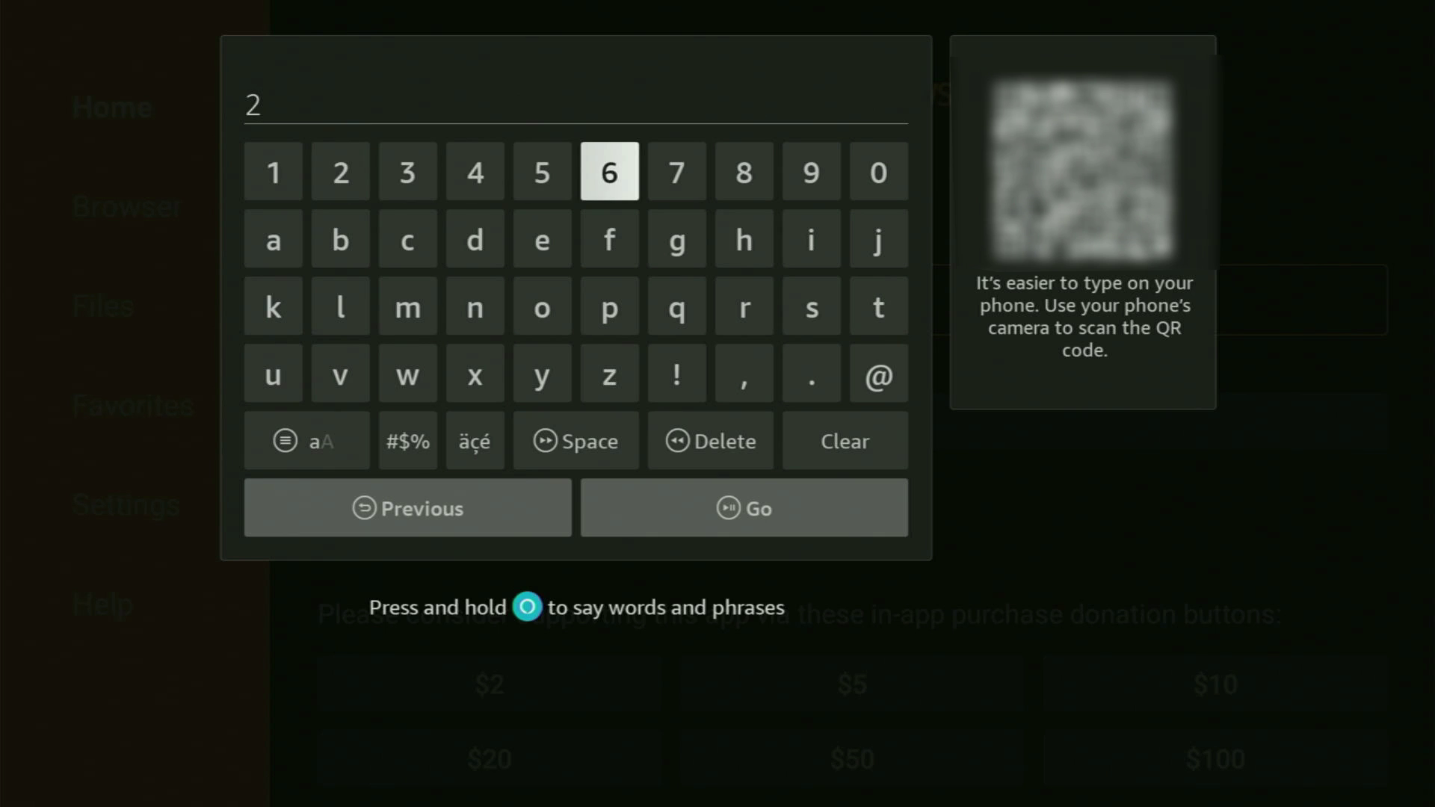
{"action": "key", "text": "Return"}
{"action": "key", "text": "Left"}
{"action": "key", "text": "Left"}
{"action": "key", "text": "Left"}
{"action": "key", "text": "Left"}
{"action": "key", "text": "Left"}
{"action": "key", "text": "Return"}
{"action": "key", "text": "Left"}
{"action": "key", "text": "Left"}
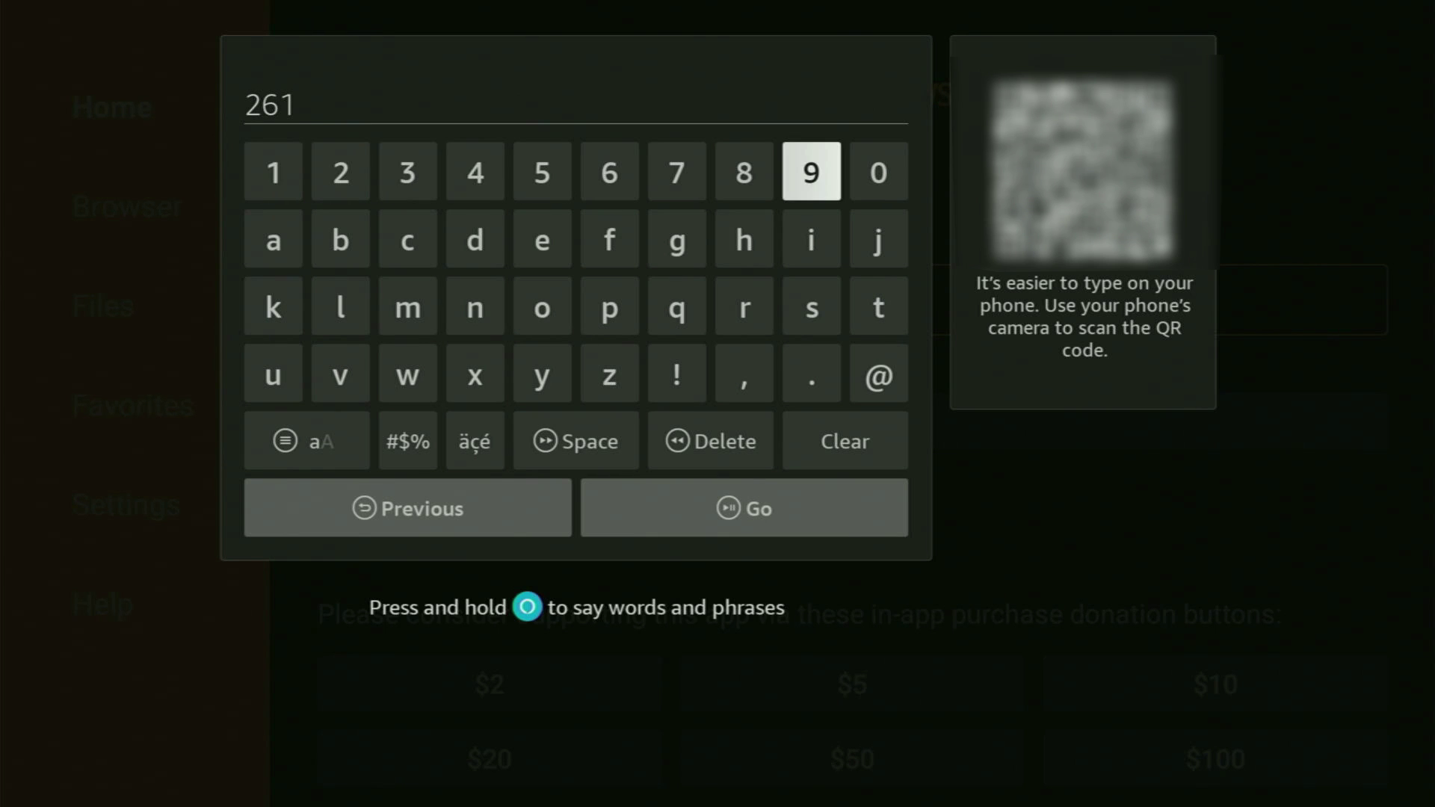
{"action": "key", "text": "Left"}
{"action": "key", "text": "Right"}
Finish the code with 9, 9, 5, 7 and submit it with Go to start connecting.
{"action": "key", "text": "Return"}
{"action": "key", "text": "Return"}
{"action": "key", "text": "Left"}
{"action": "key", "text": "Left"}
{"action": "key", "text": "Left"}
{"action": "key", "text": "Left"}
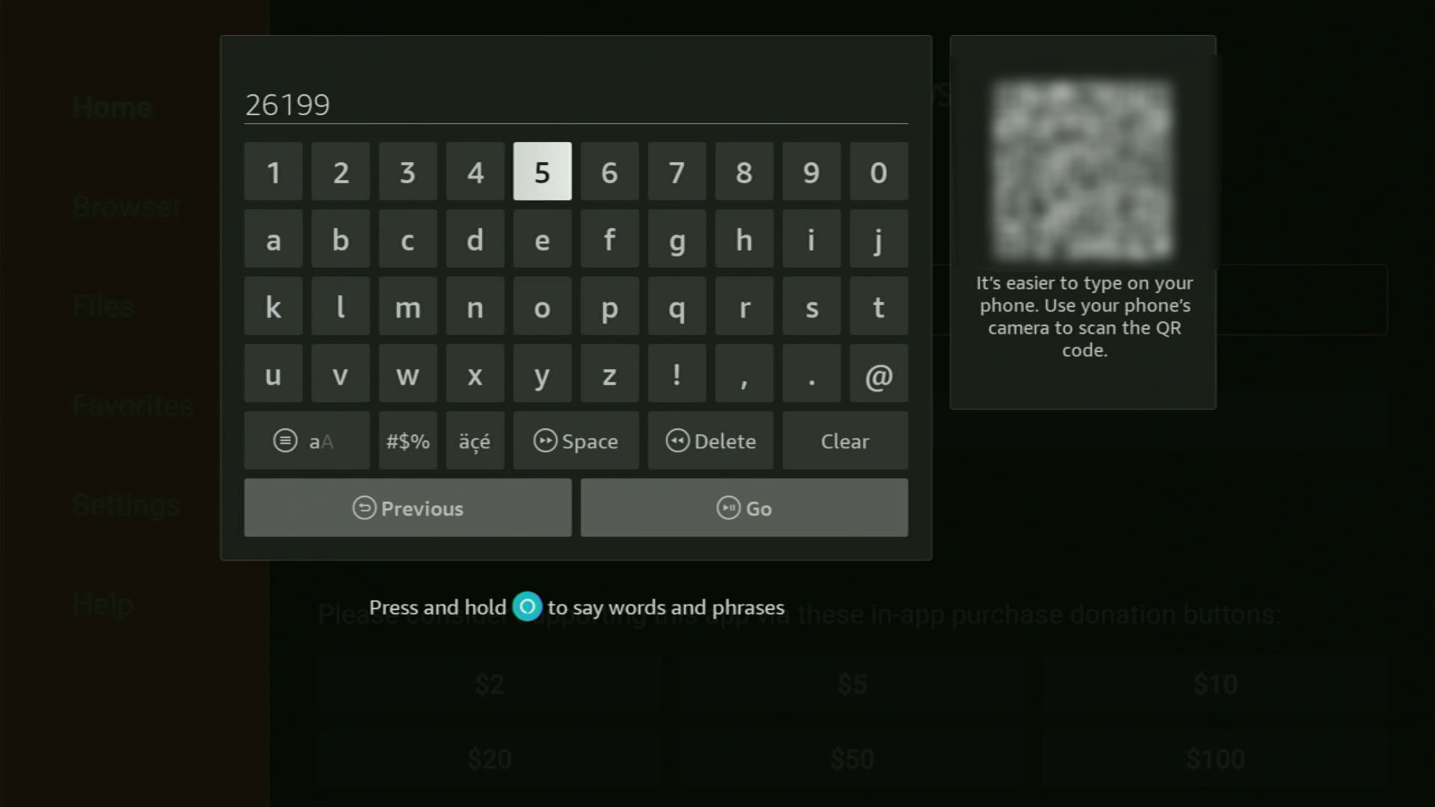
{"action": "key", "text": "Left"}
{"action": "key", "text": "Right"}
{"action": "key", "text": "Return"}
{"action": "key", "text": "Right"}
{"action": "key", "text": "Right"}
{"action": "key", "text": "Return"}
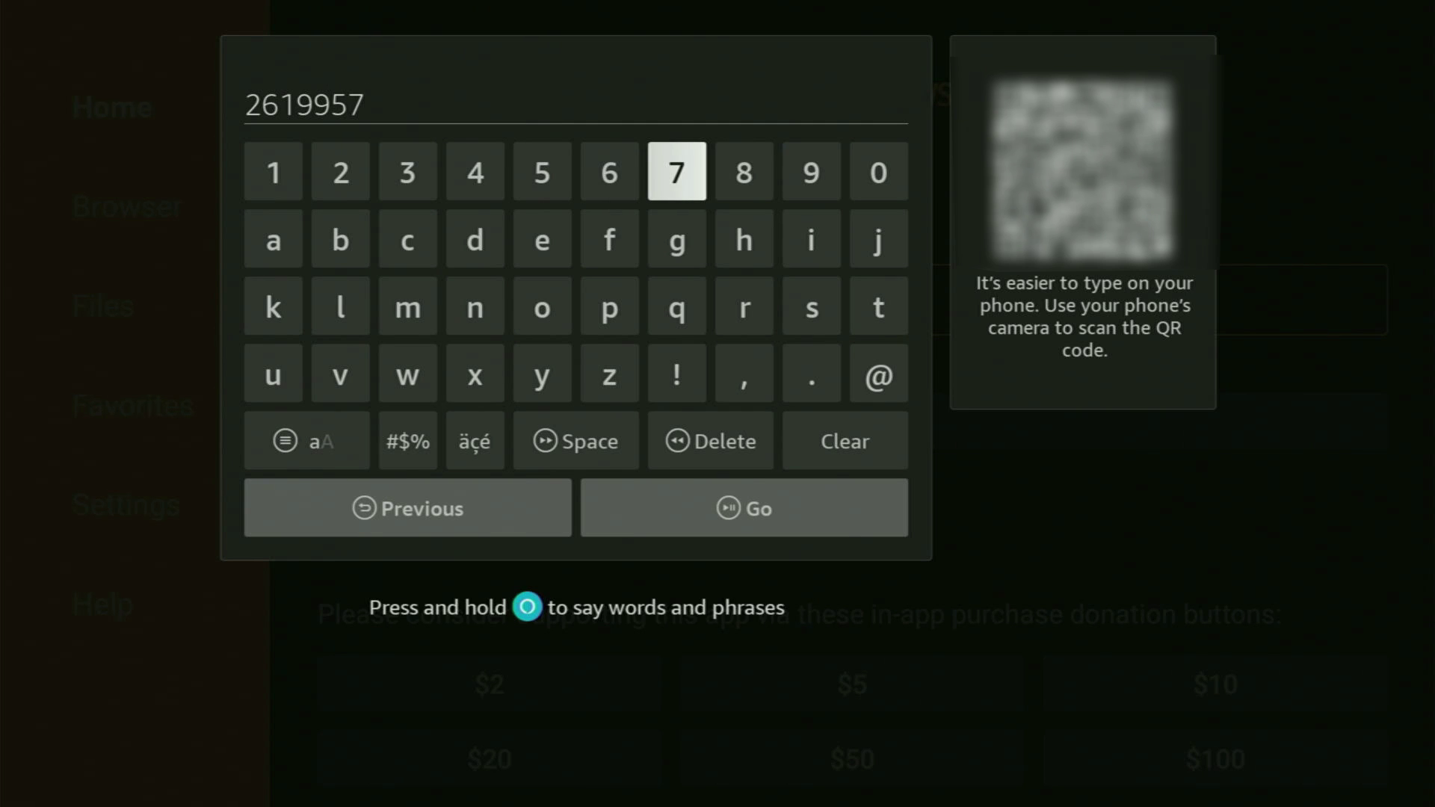
{"action": "key", "text": "Down"}
{"action": "key", "text": "Down"}
{"action": "key", "text": "Down"}
{"action": "key", "text": "Down"}
{"action": "key", "text": "Down"}
{"action": "key", "text": "Return"}
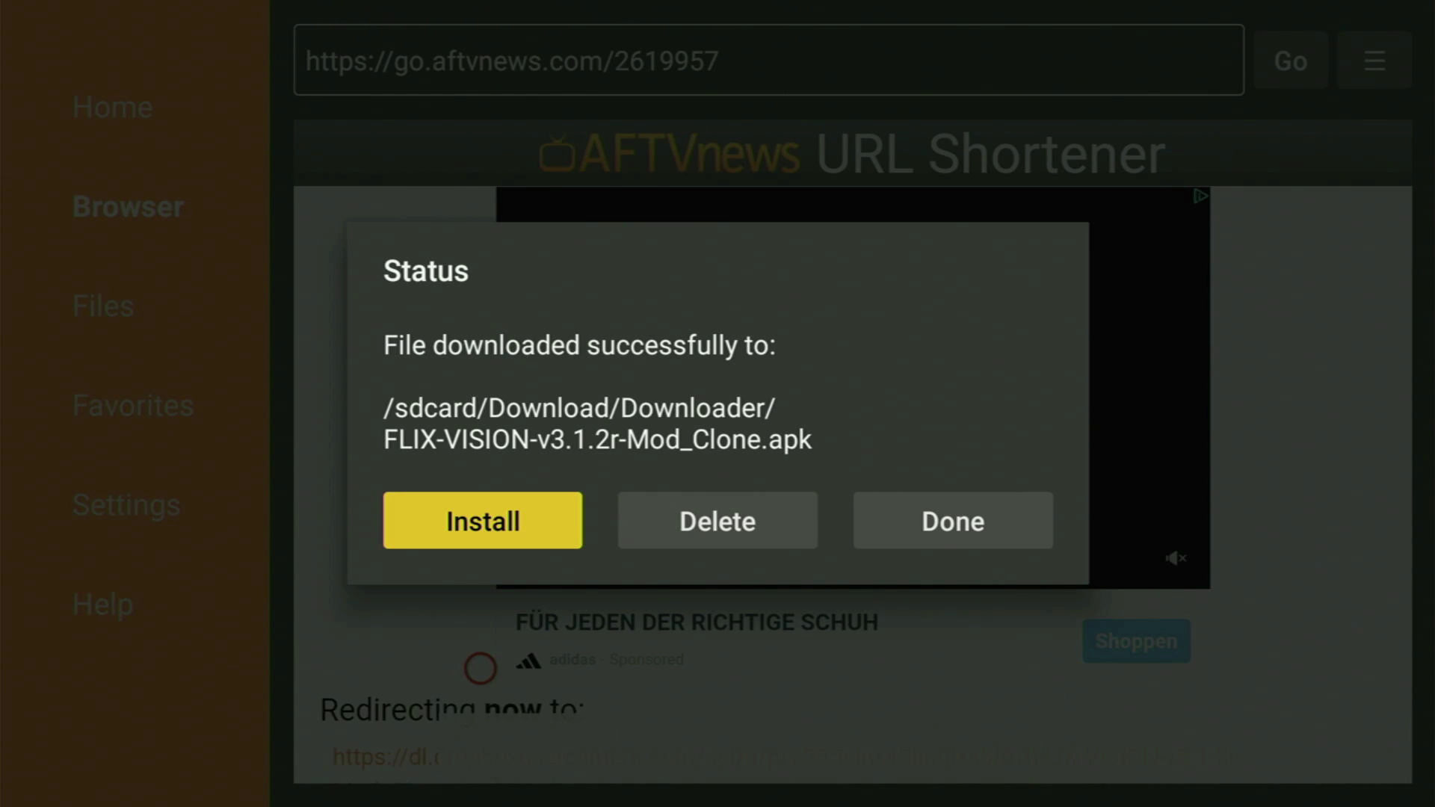
Delete the downloaded FLIX-VISION-v3.1.2r-Mod_Clone.apk installer and confirm the deletion.
{"action": "key", "text": "Right"}
{"action": "key", "text": "Return"}
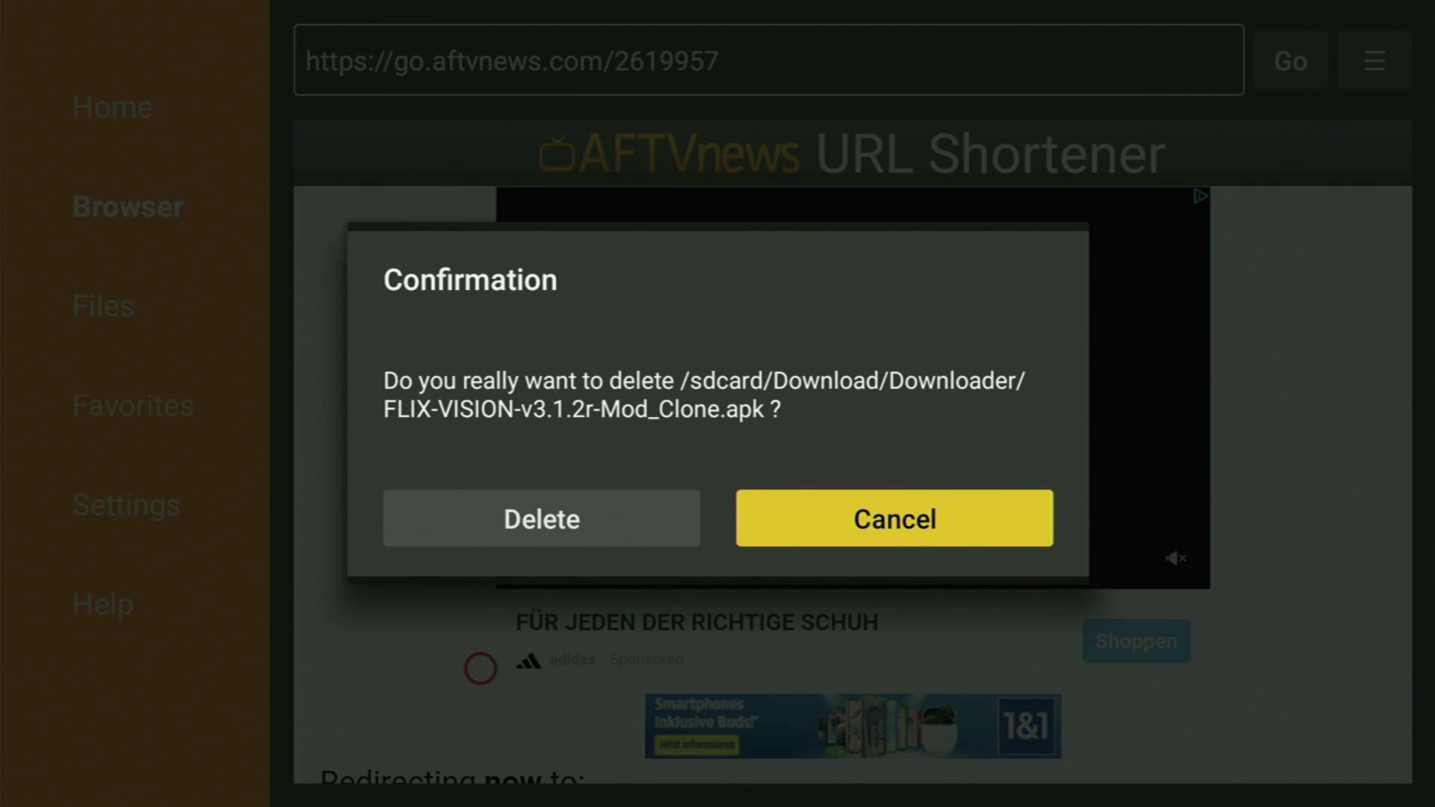
{"action": "key", "text": "Left"}
{"action": "key", "text": "Return"}
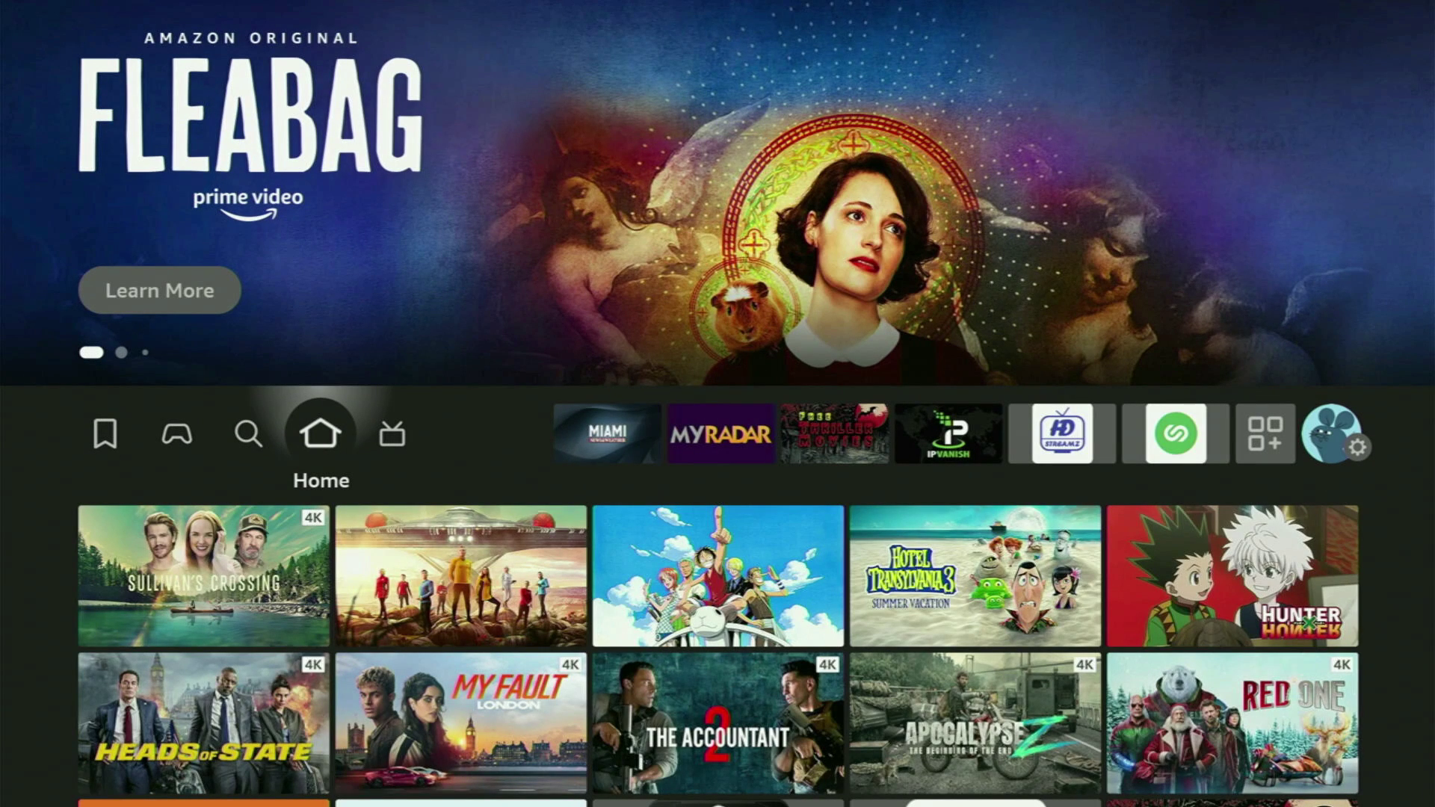
Open Your Apps & Channels and scroll down to the purple F app tile.
{"action": "key", "text": "Right"}
{"action": "key", "text": "Right"}
{"action": "key", "text": "Right"}
{"action": "key", "text": "Right"}
{"action": "key", "text": "Right"}
{"action": "key", "text": "Right"}
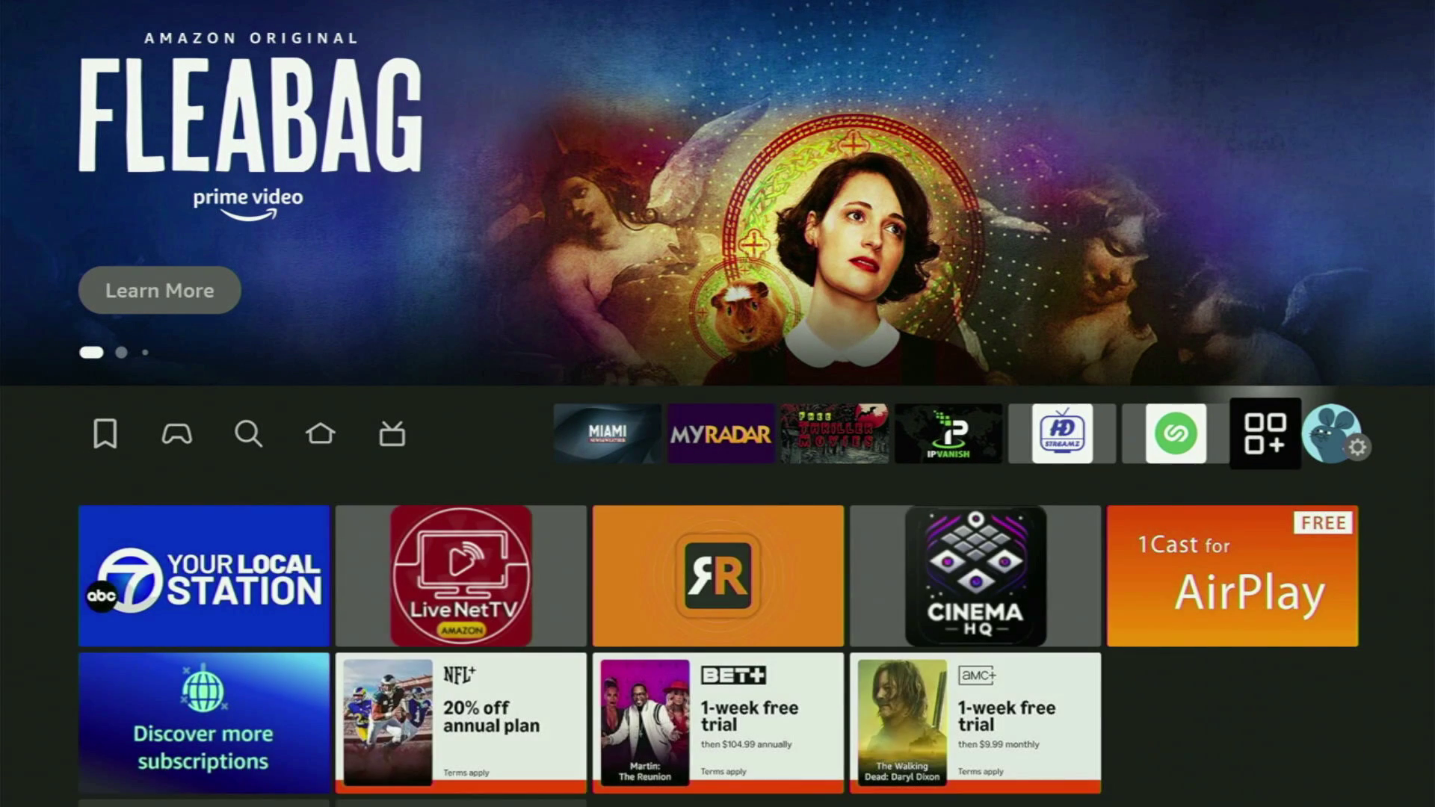
{"action": "key", "text": "Return"}
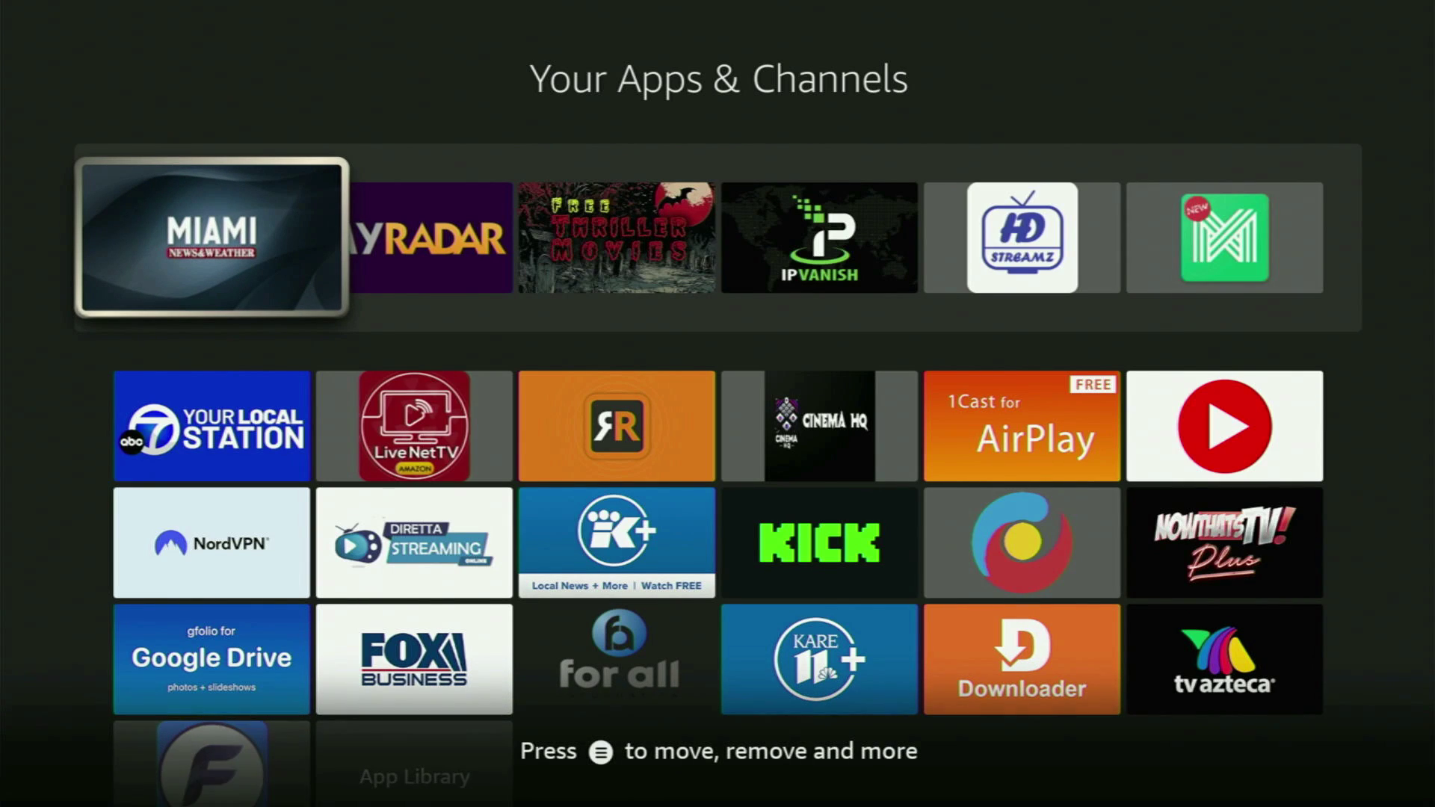
{"action": "key", "text": "Down"}
{"action": "key", "text": "Down"}
{"action": "key", "text": "Down"}
{"action": "key", "text": "Down"}
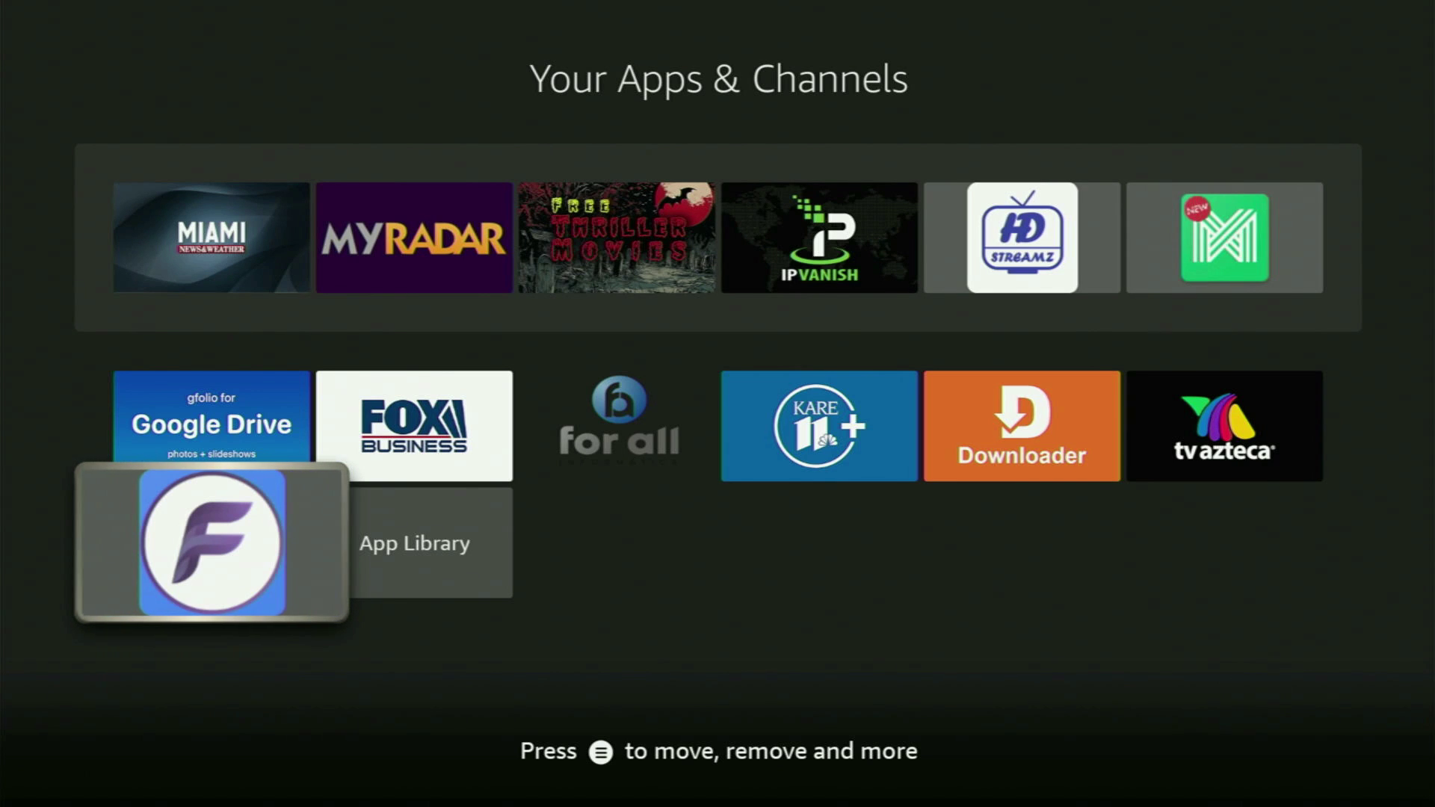
Move the purple F app to the front of Your Apps & Channels via Move to front.
{"action": "key", "text": "Menu"}
{"action": "key", "text": "Down"}
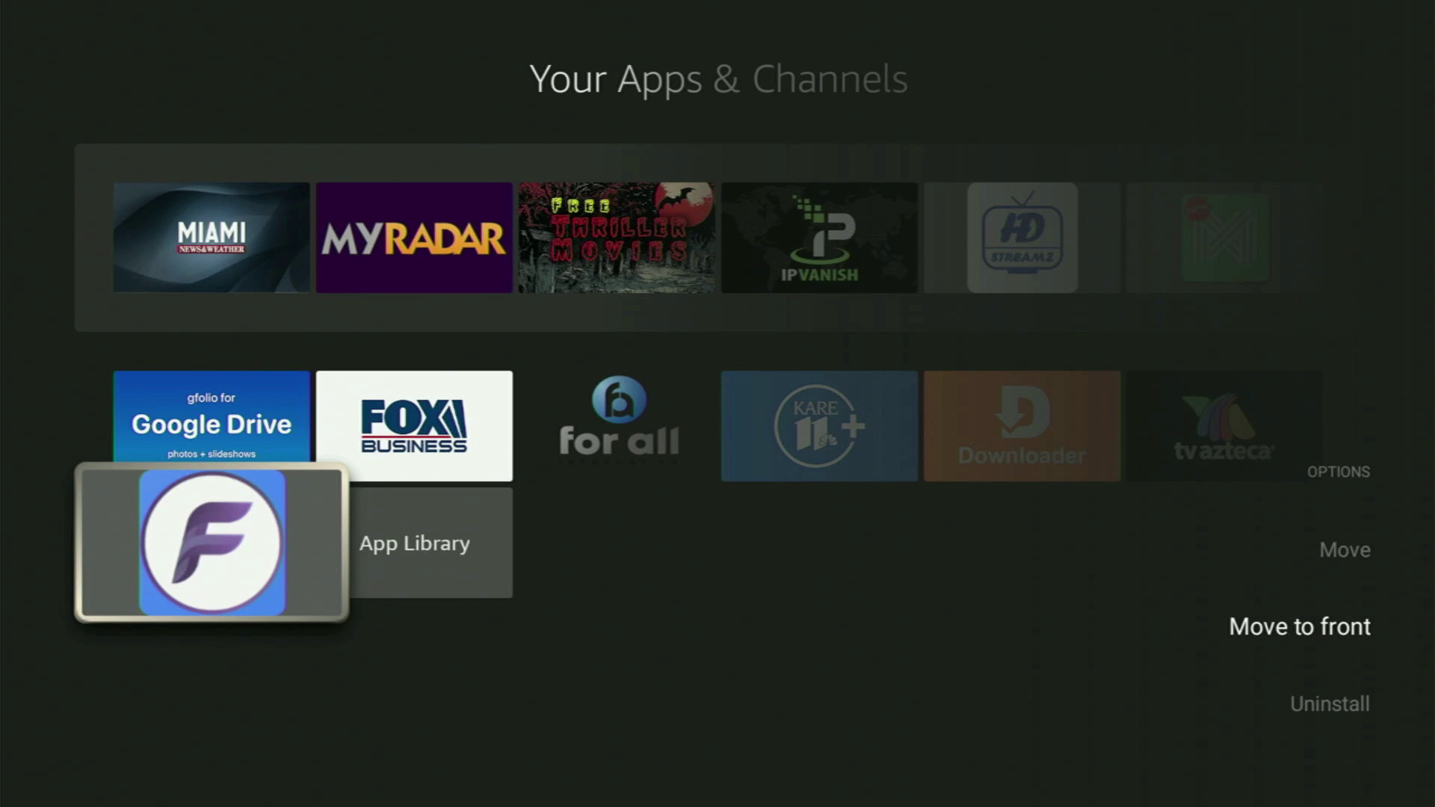
{"action": "key", "text": "Return"}
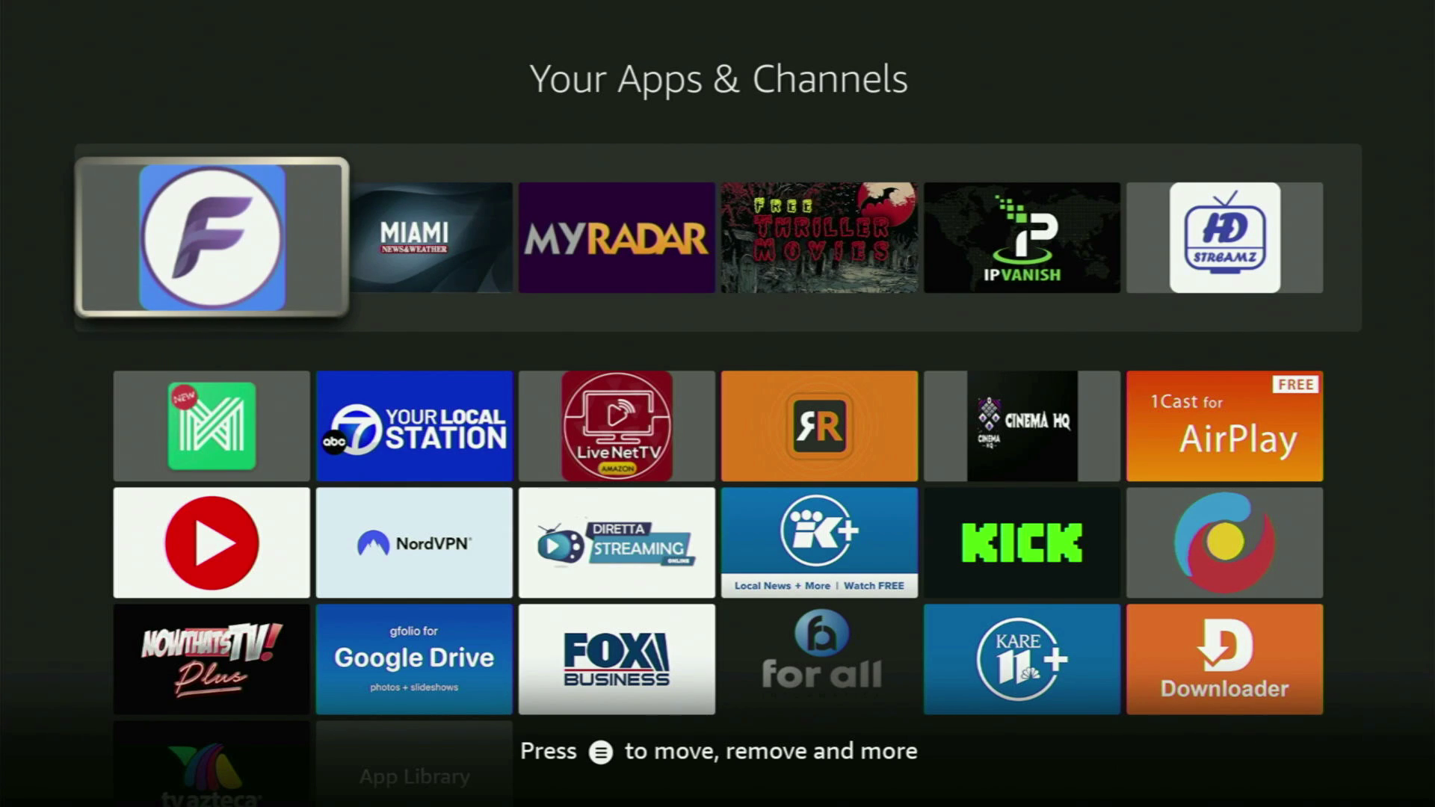
Return to the F tile at the front and launch FlixVision.
{"action": "key", "text": "Down"}
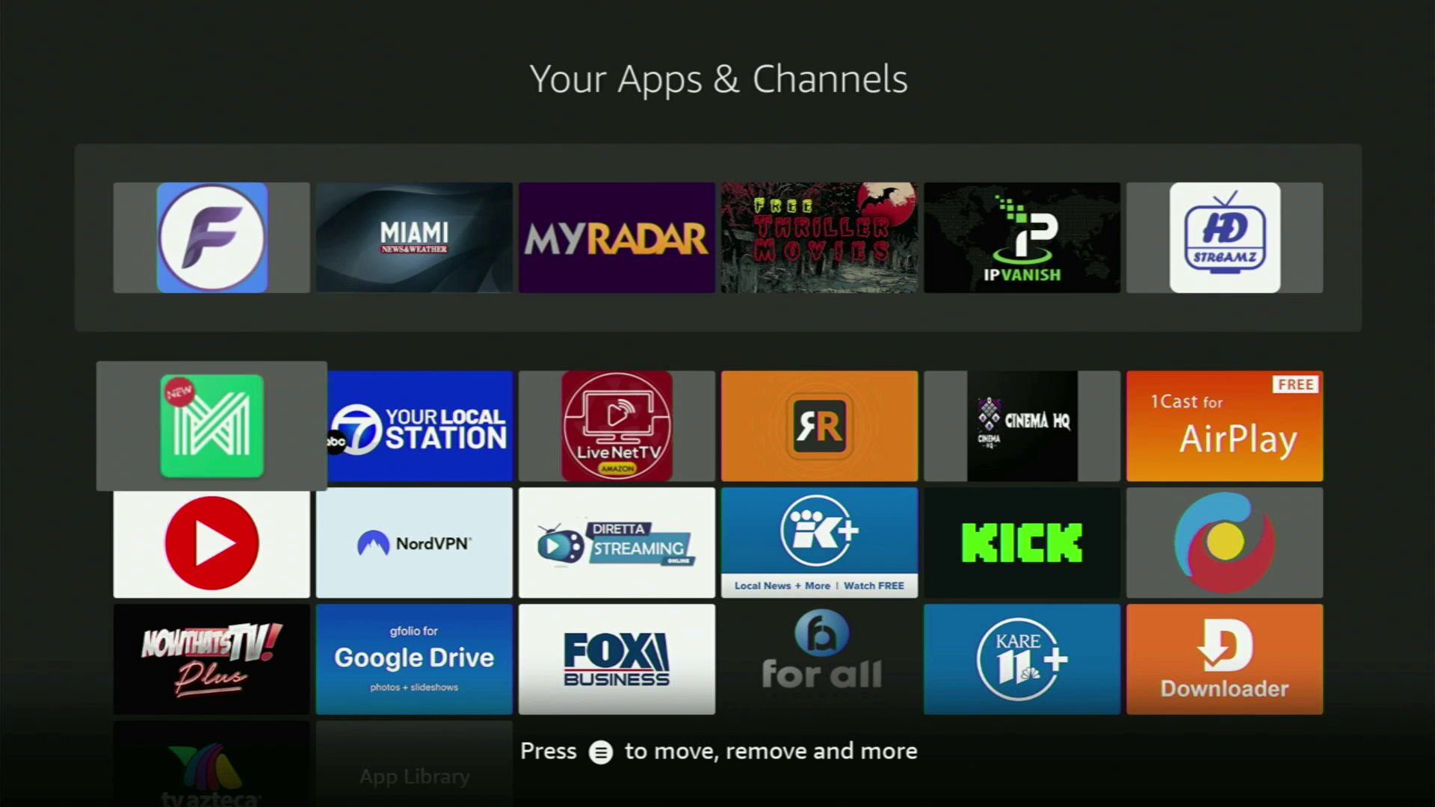
{"action": "key", "text": "Right"}
{"action": "key", "text": "Down"}
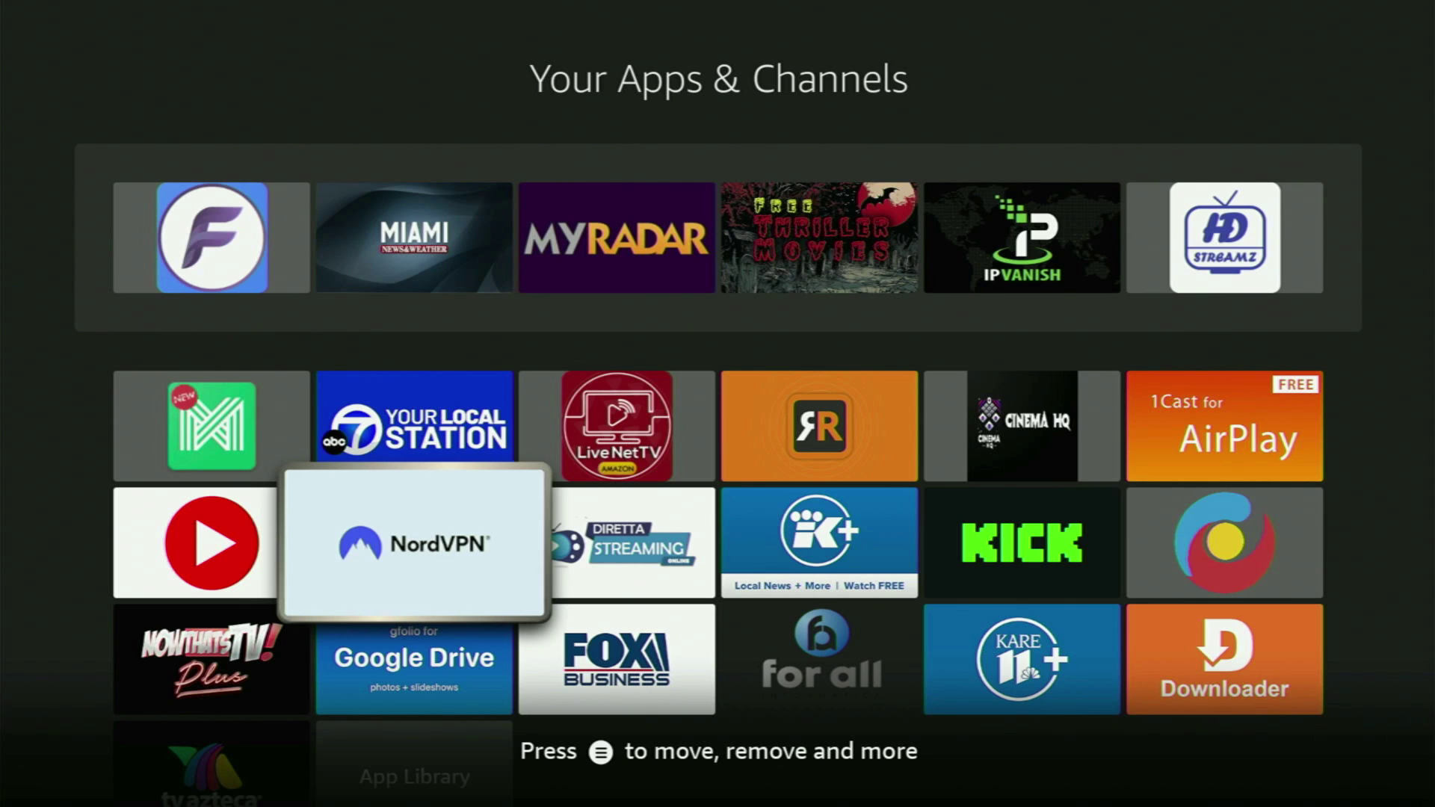
{"action": "key", "text": "Left"}
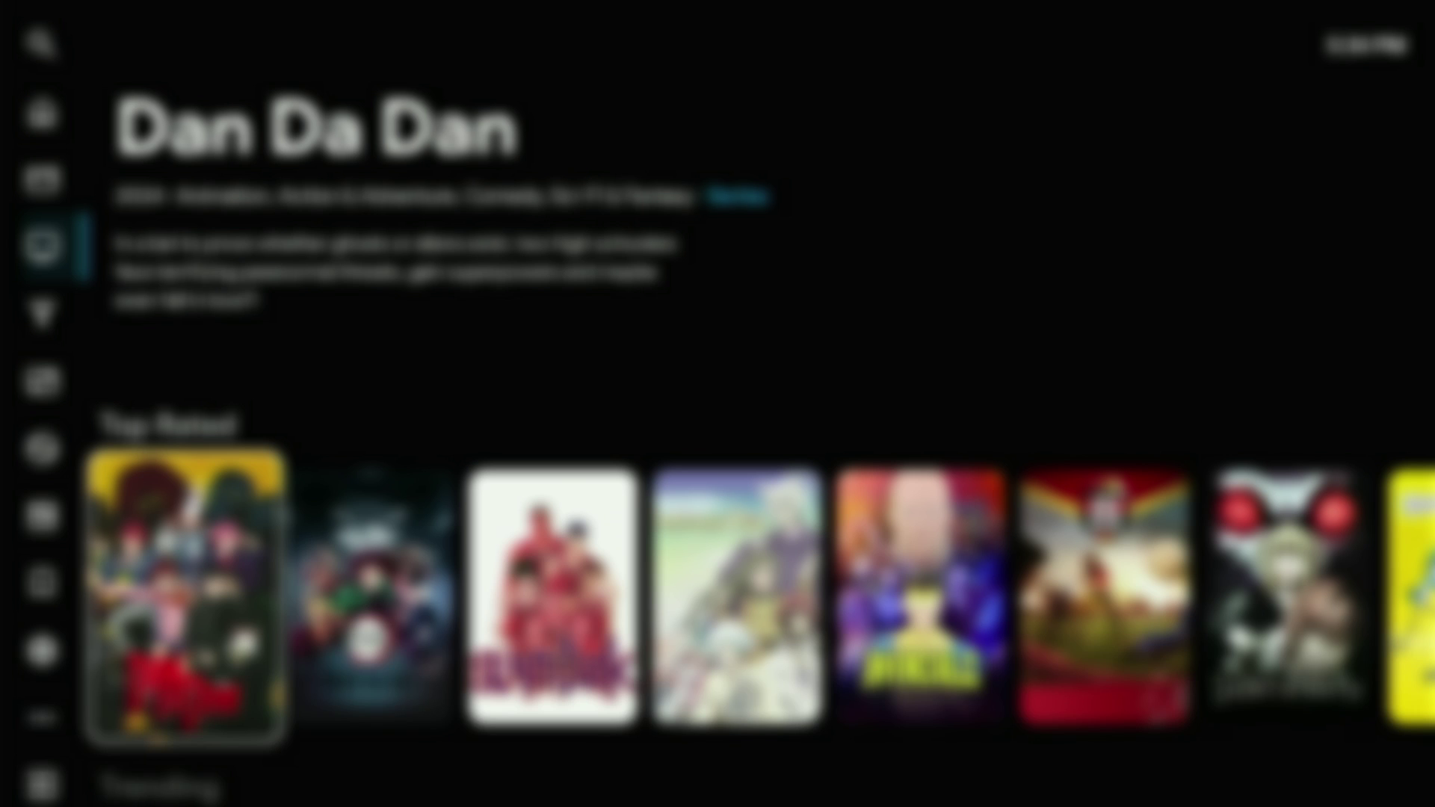
{"action": "key", "text": "Right"}
{"action": "key", "text": "Right"}
{"action": "key", "text": "Right"}
{"action": "key", "text": "Right"}
{"action": "key", "text": "Right"}
{"action": "key", "text": "Right"}
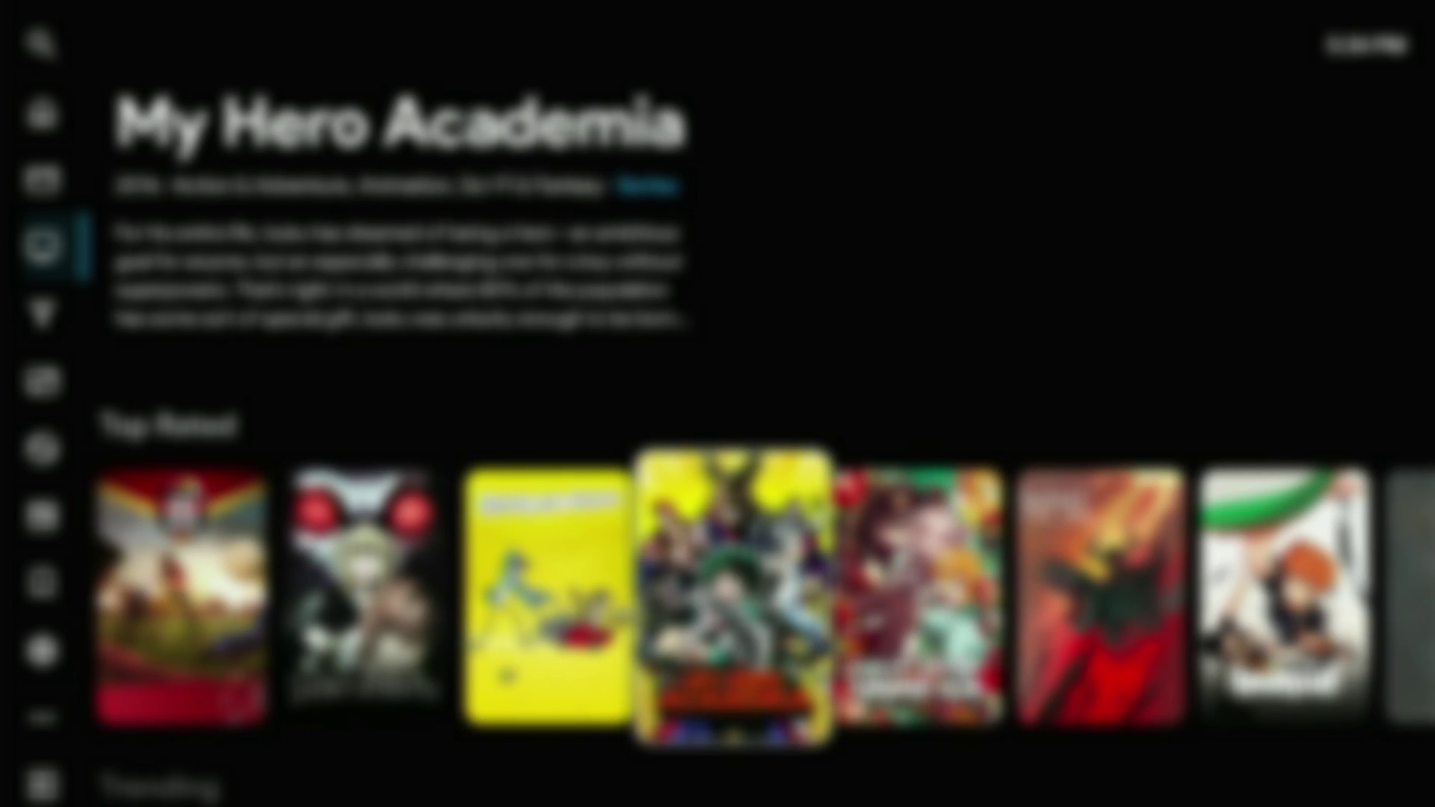
{"action": "key", "text": "Right"}
{"action": "key", "text": "Right"}
{"action": "key", "text": "Right"}
{"action": "key", "text": "Right"}
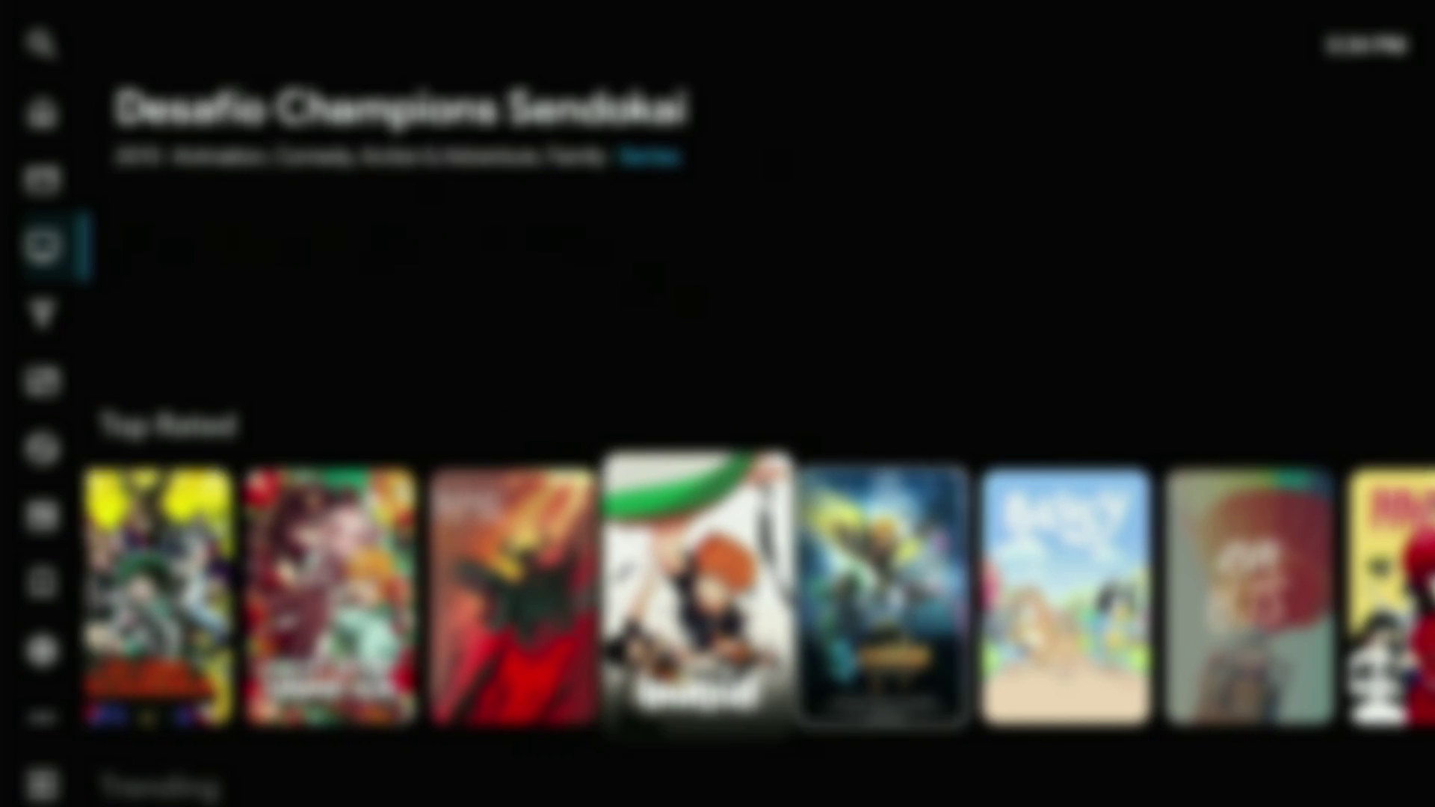
{"action": "key", "text": "Right"}
{"action": "key", "text": "Right"}
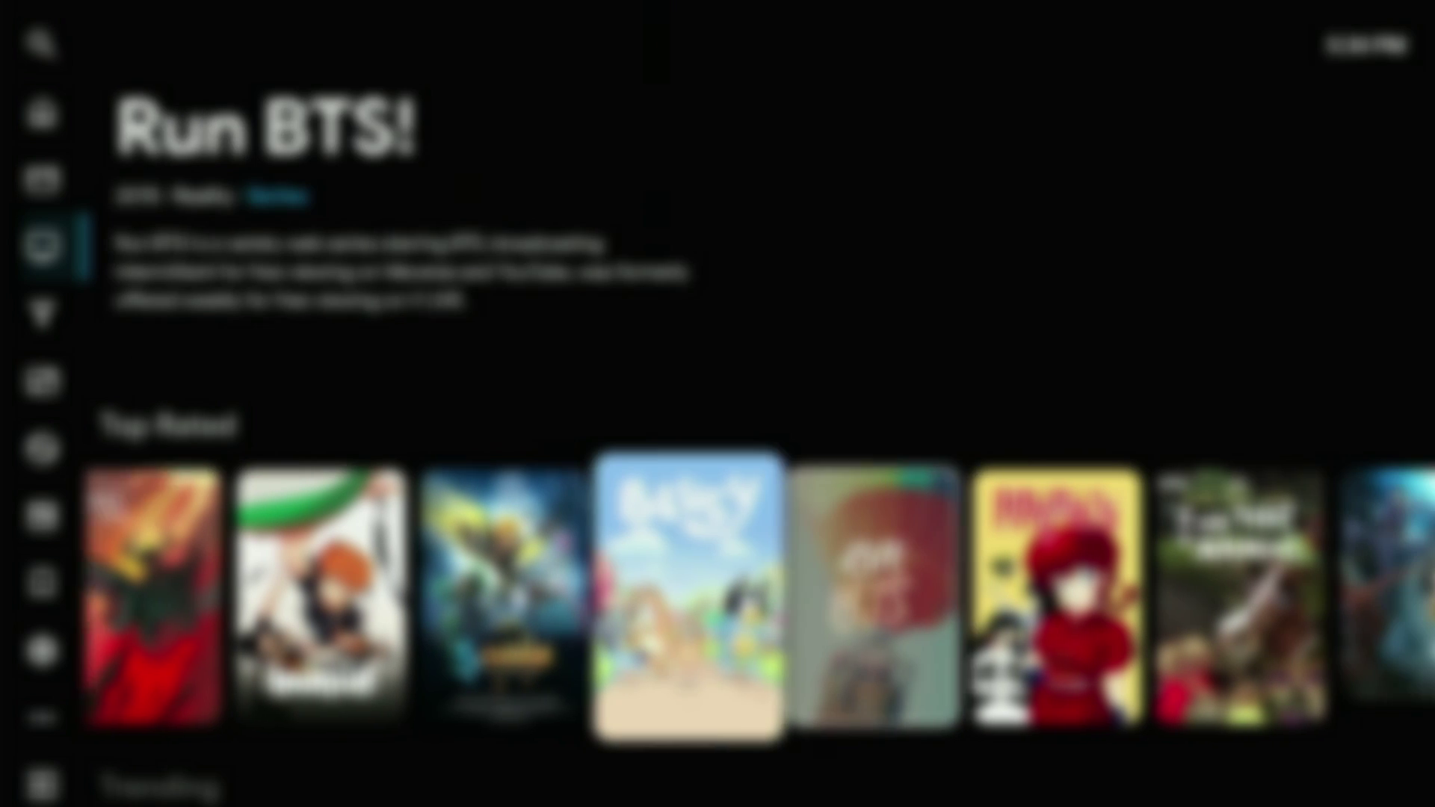
{"action": "key", "text": "Right"}
{"action": "key", "text": "Right"}
{"action": "key", "text": "Right"}
{"action": "key", "text": "Right"}
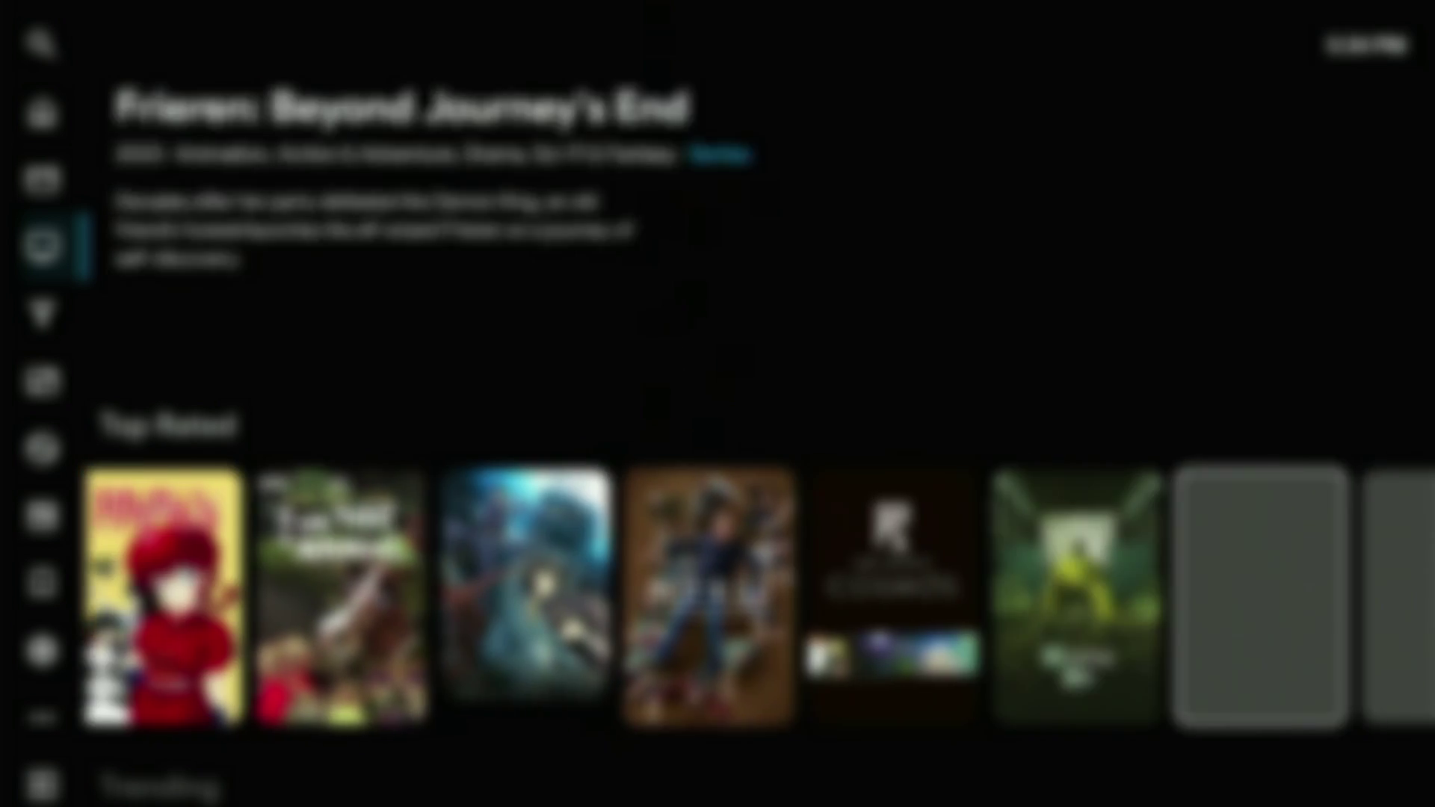
{"action": "key", "text": "Right"}
{"action": "key", "text": "Right"}
{"action": "key", "text": "Right"}
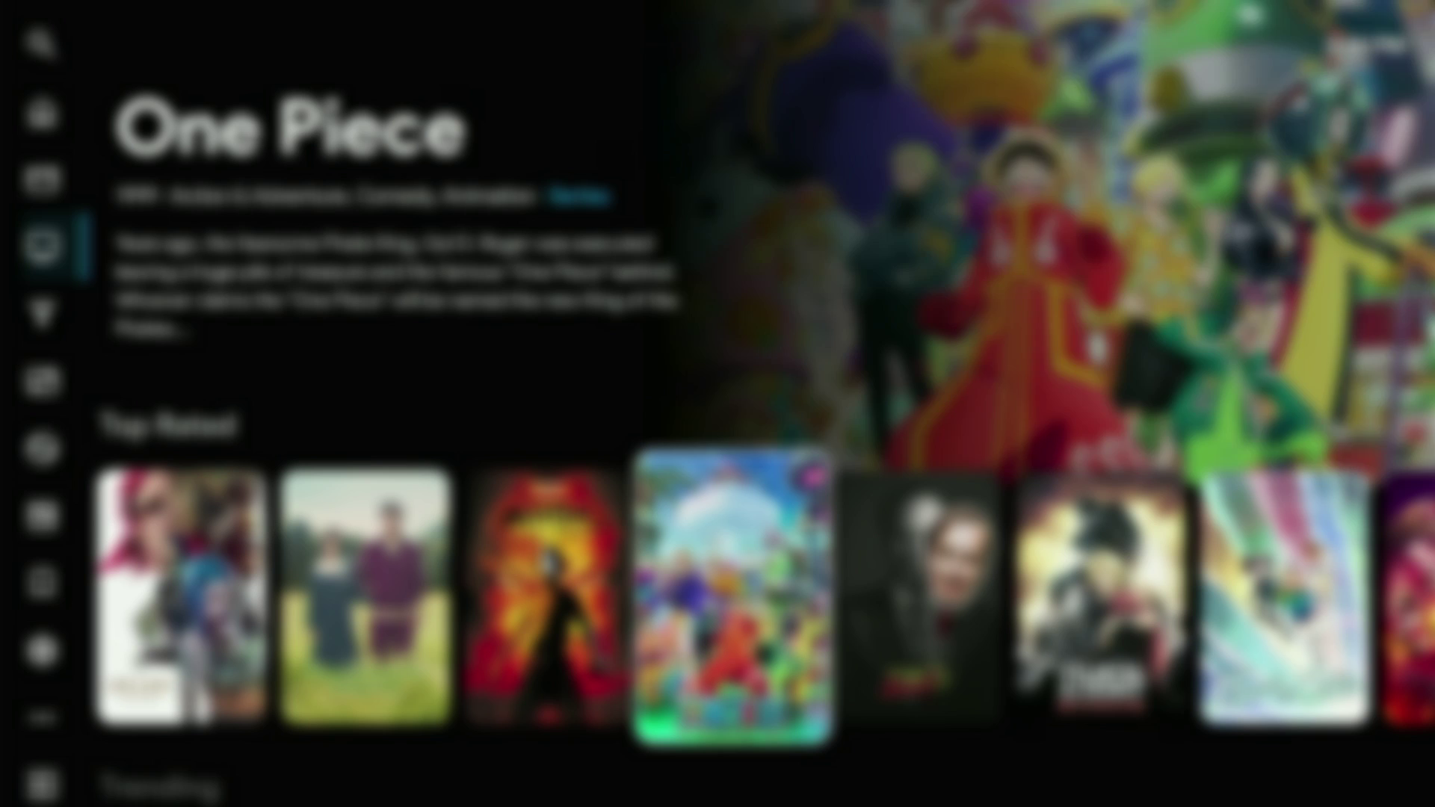
{"action": "key", "text": "Right"}
{"action": "key", "text": "Right"}
{"action": "key", "text": "Right"}
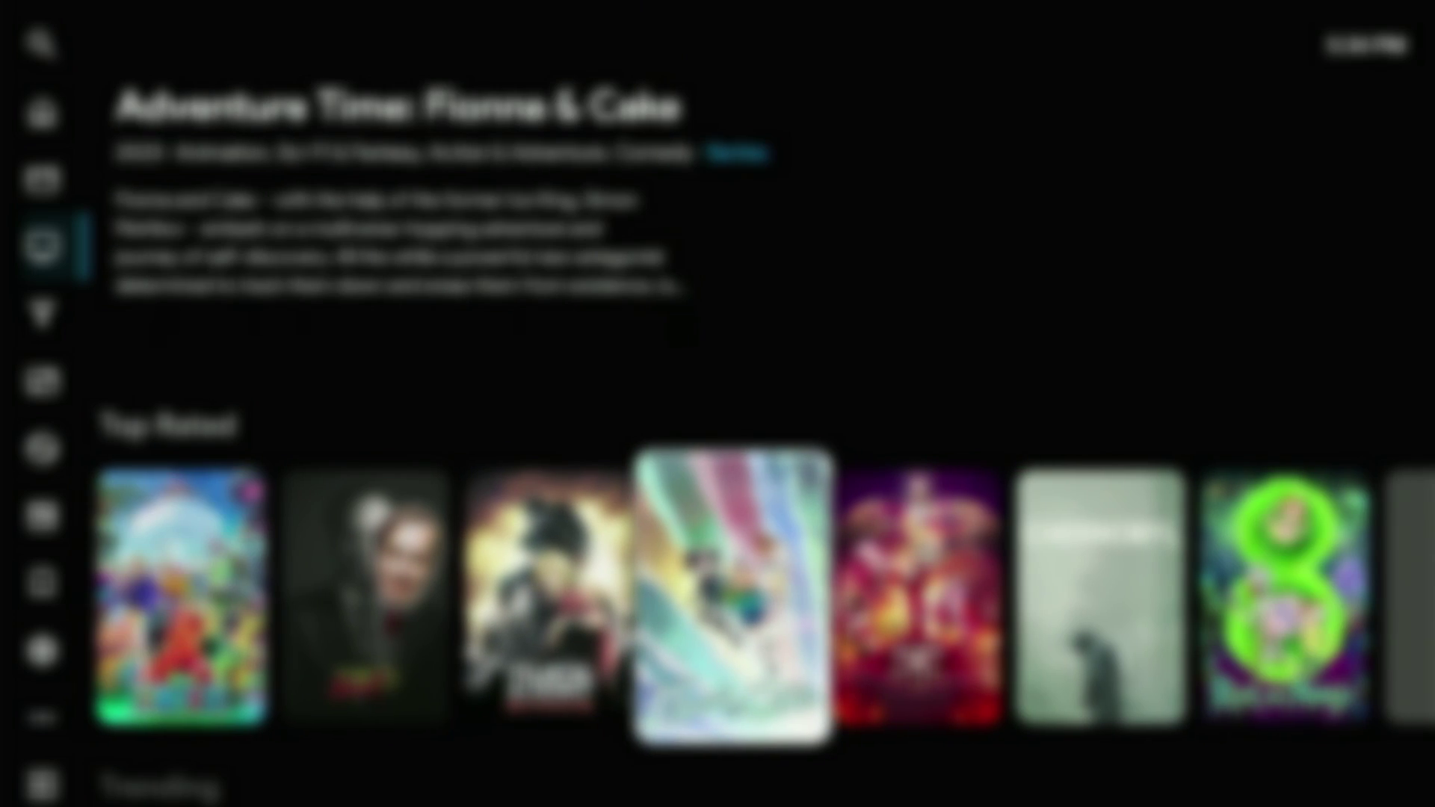
{"action": "key", "text": "Right"}
{"action": "key", "text": "Right"}
{"action": "key", "text": "Right"}
{"action": "key", "text": "Right"}
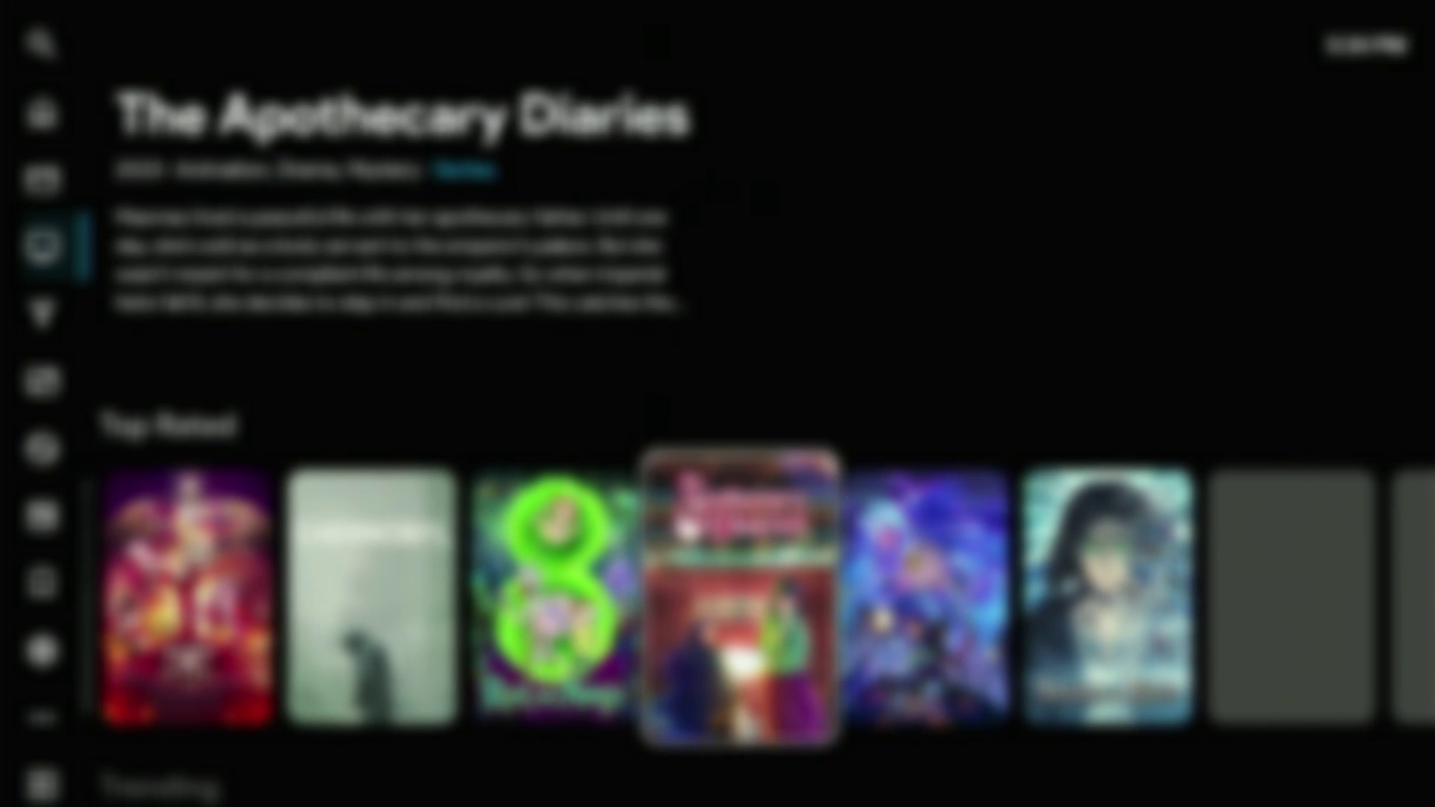
{"action": "key", "text": "Right"}
{"action": "key", "text": "Right"}
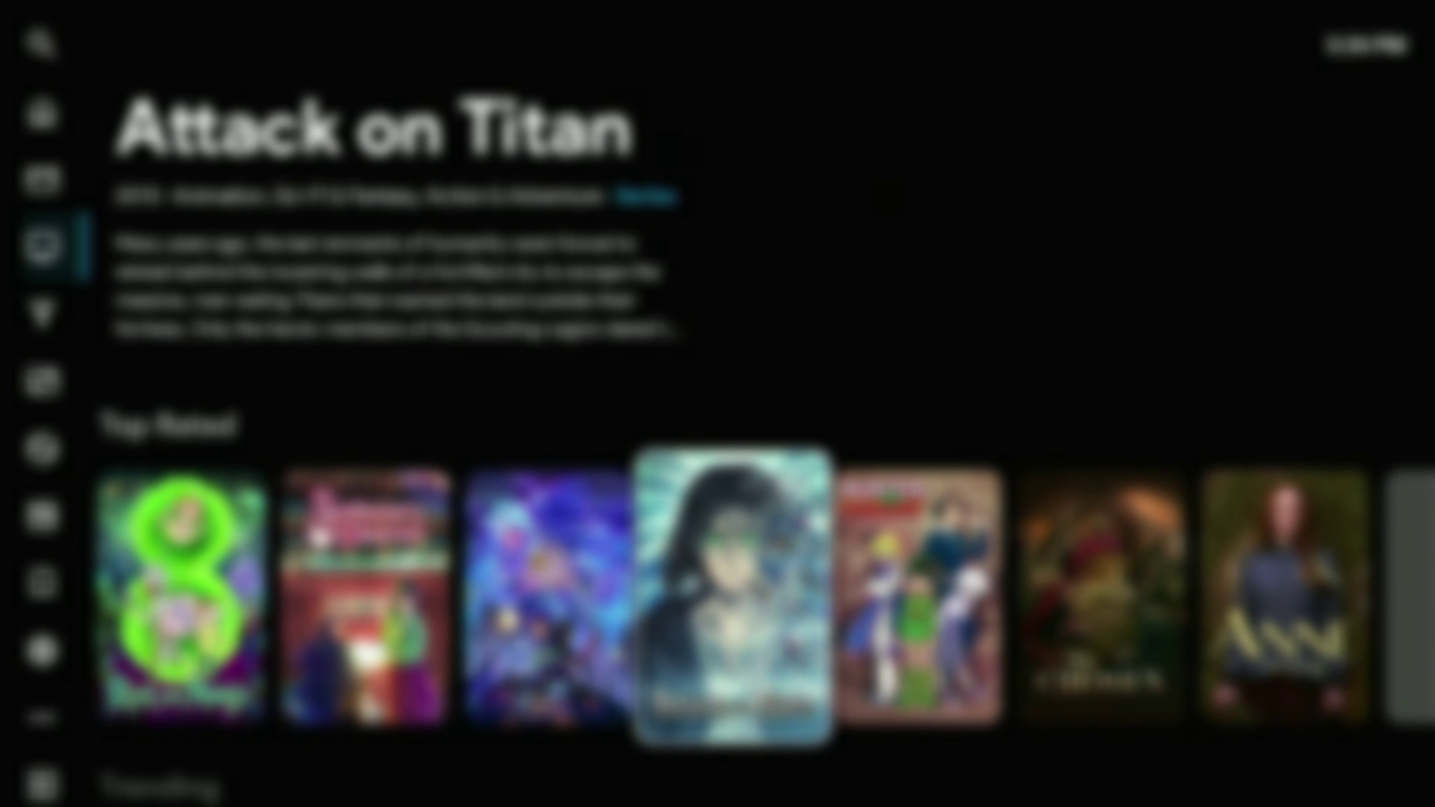
{"action": "key", "text": "Right"}
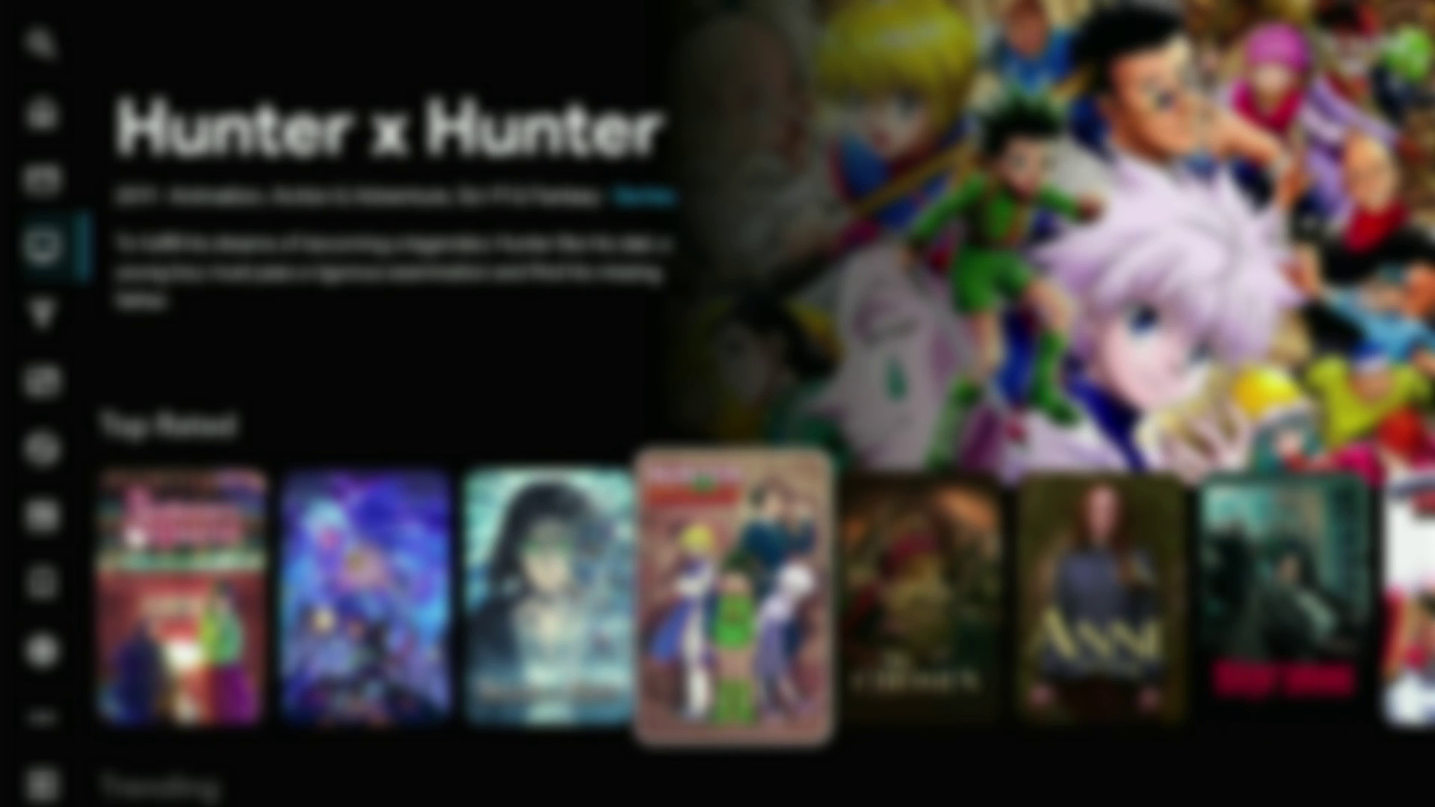